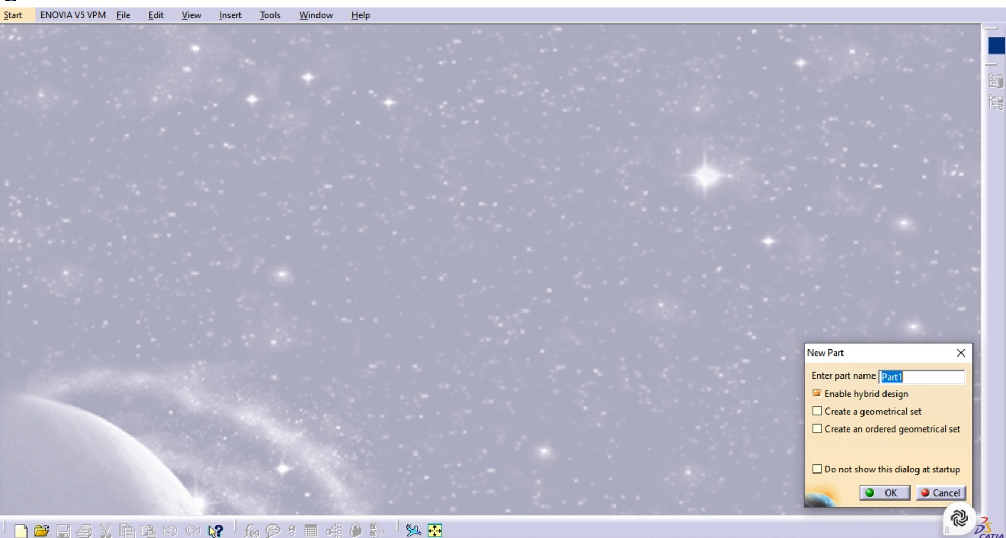
Step: Create a new part named SS1 with hybrid design enabled
click(324, 537)
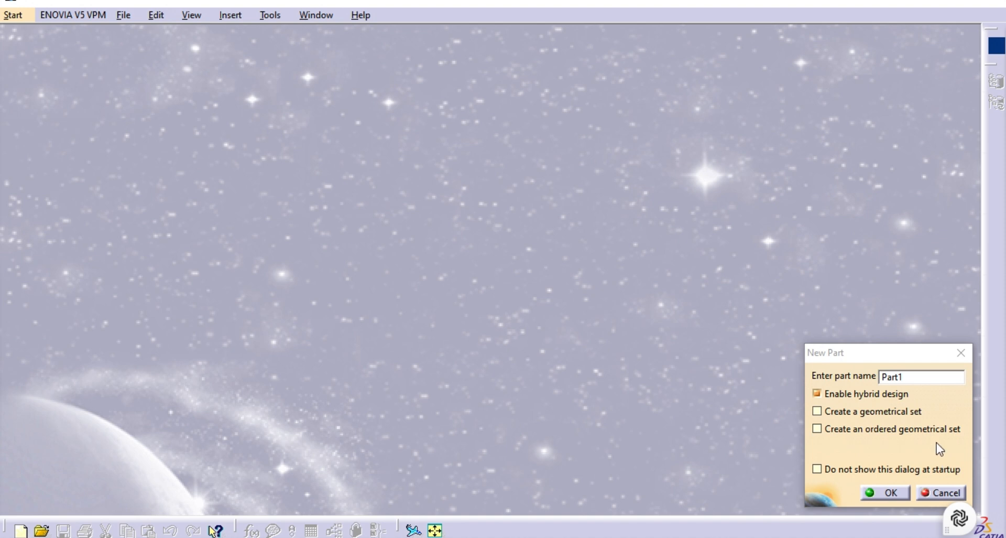
double_click(893, 376)
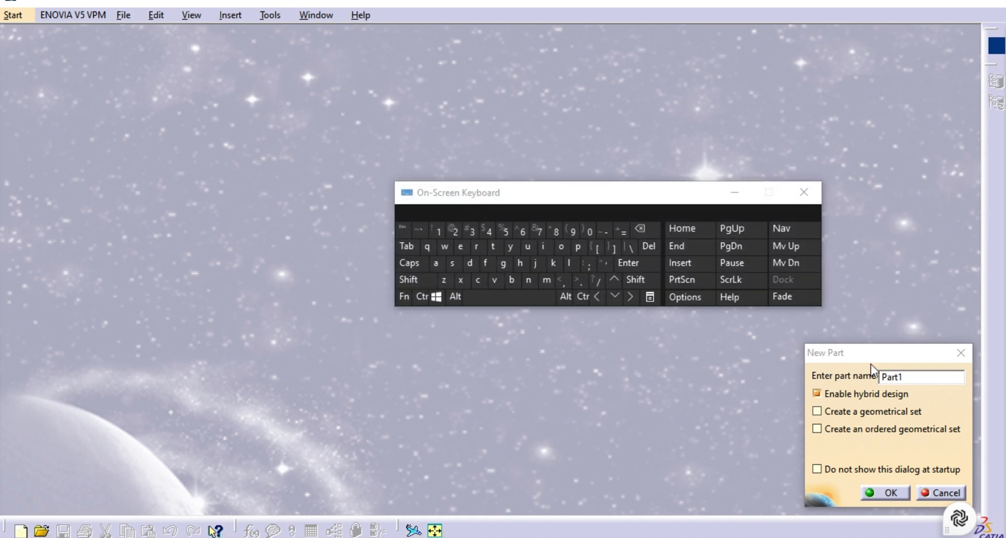
drag(922, 378, 856, 382)
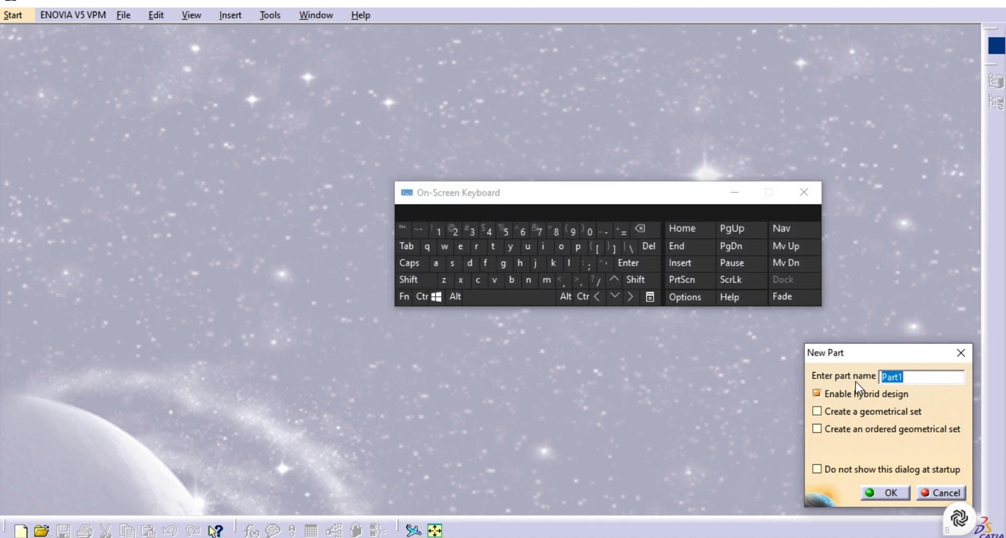
click(412, 262)
text(SS1)
key(Return)
key(Return)
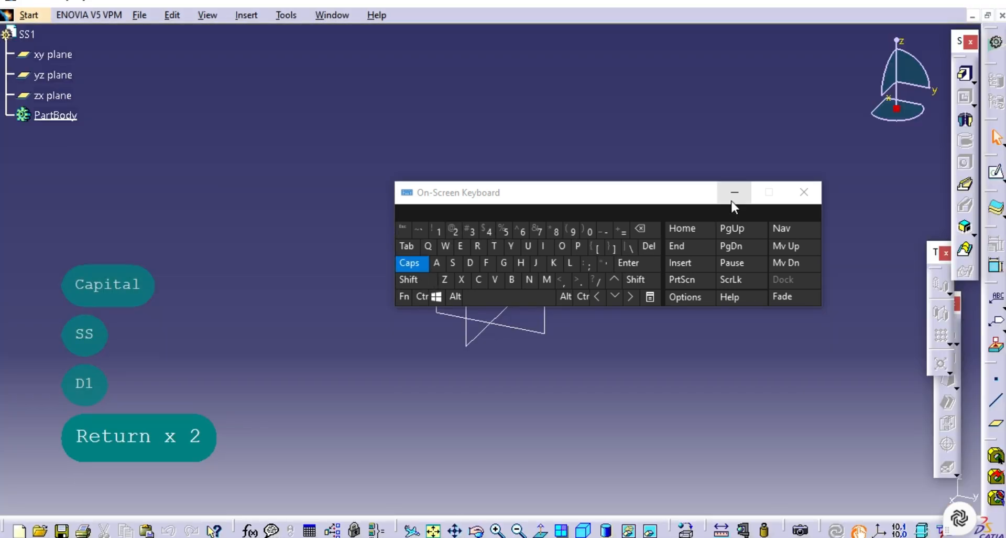
click(735, 193)
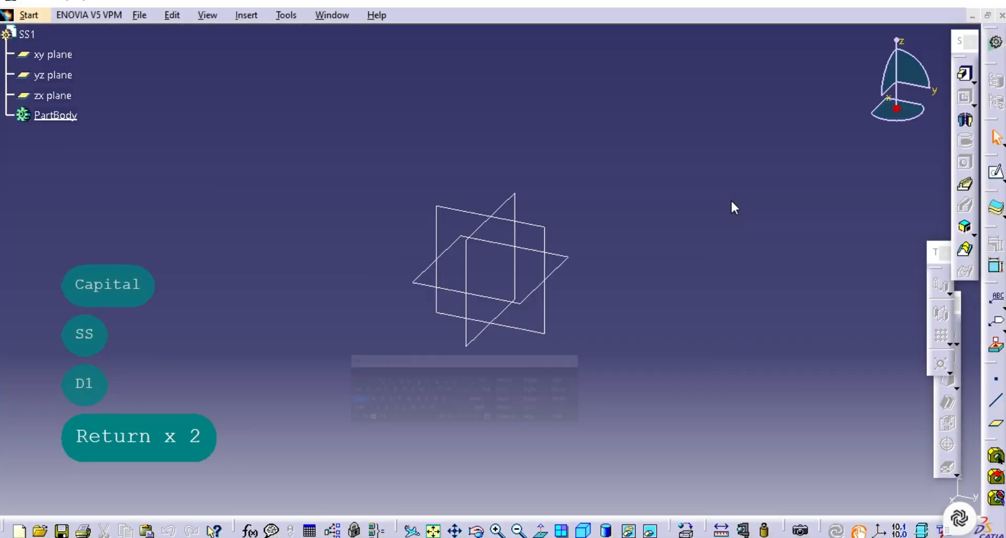
Step: Sketch a closed triangle on the yz plane with a base about 193 mm along the horizontal axis and its apex on the vertical axis
click(535, 225)
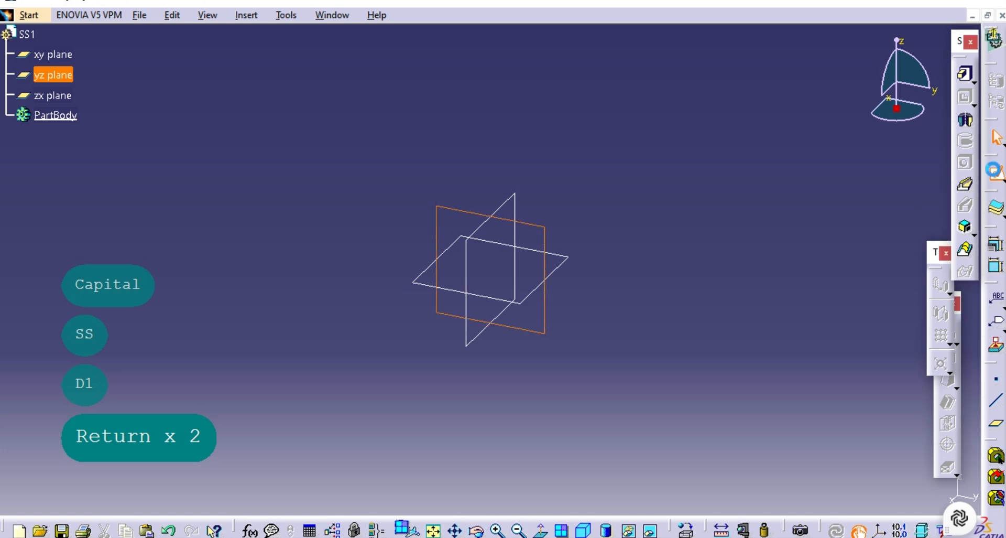
click(995, 170)
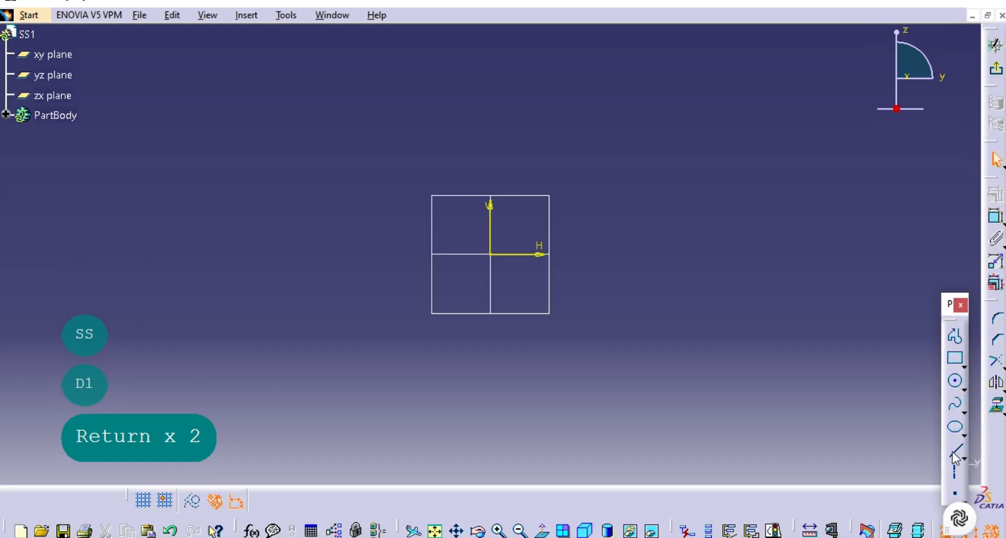
click(954, 337)
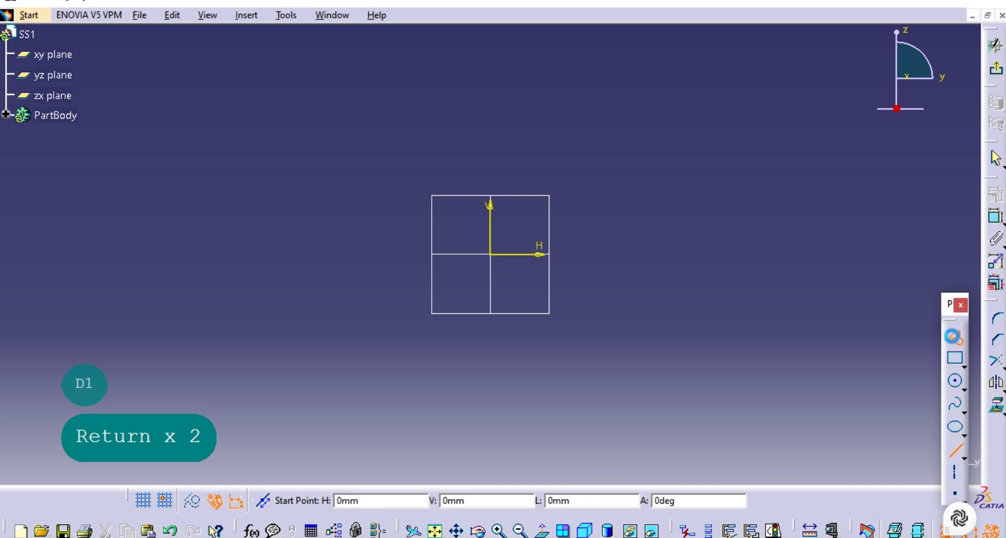
click(498, 65)
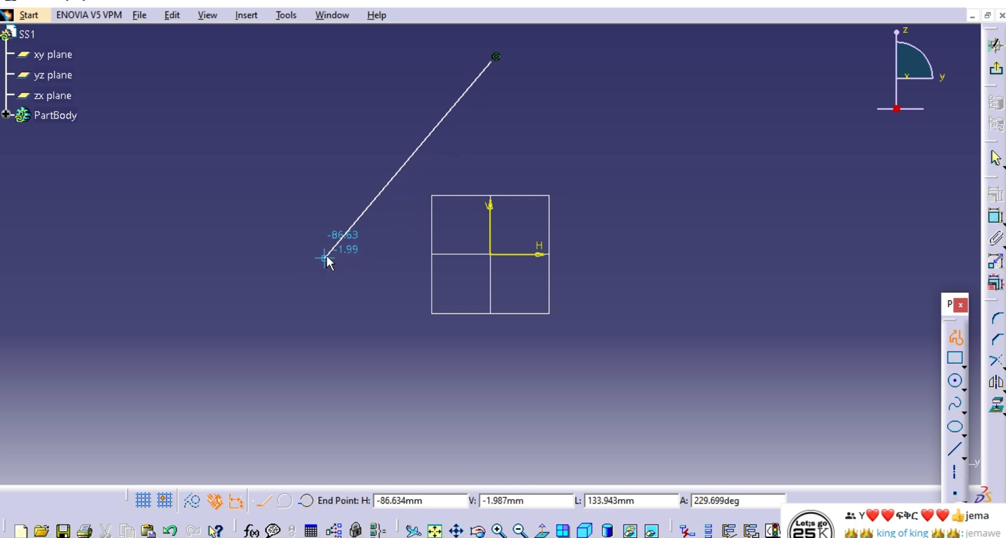
click(333, 253)
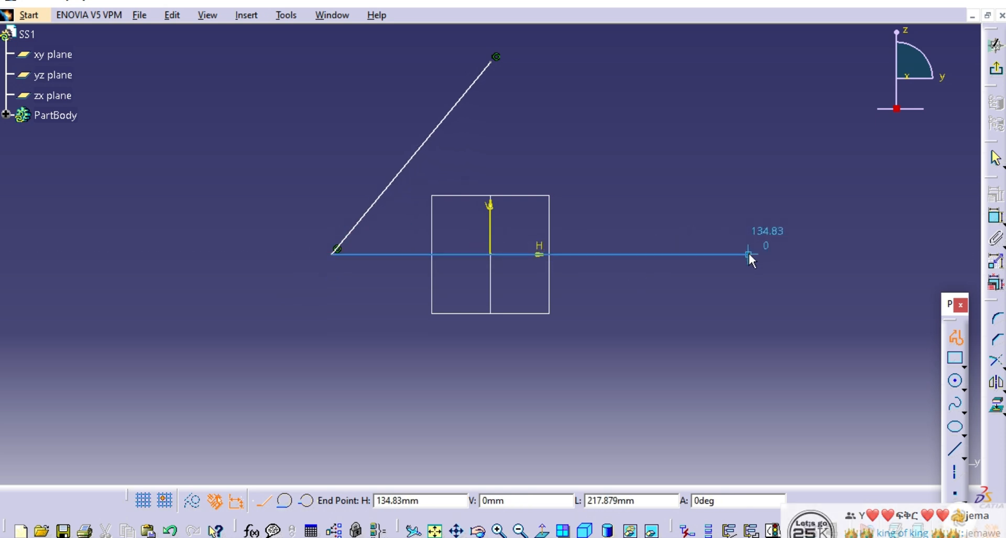
click(699, 254)
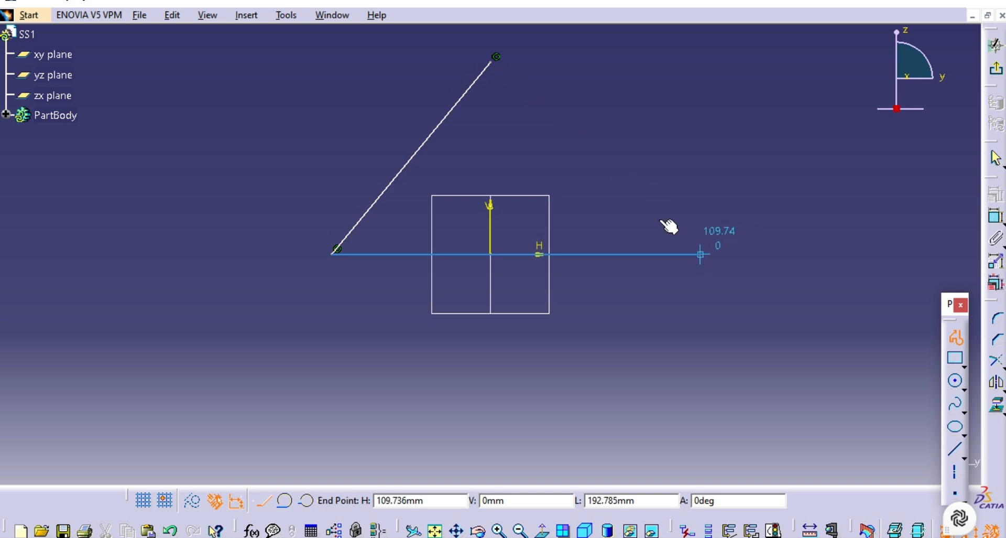
click(497, 62)
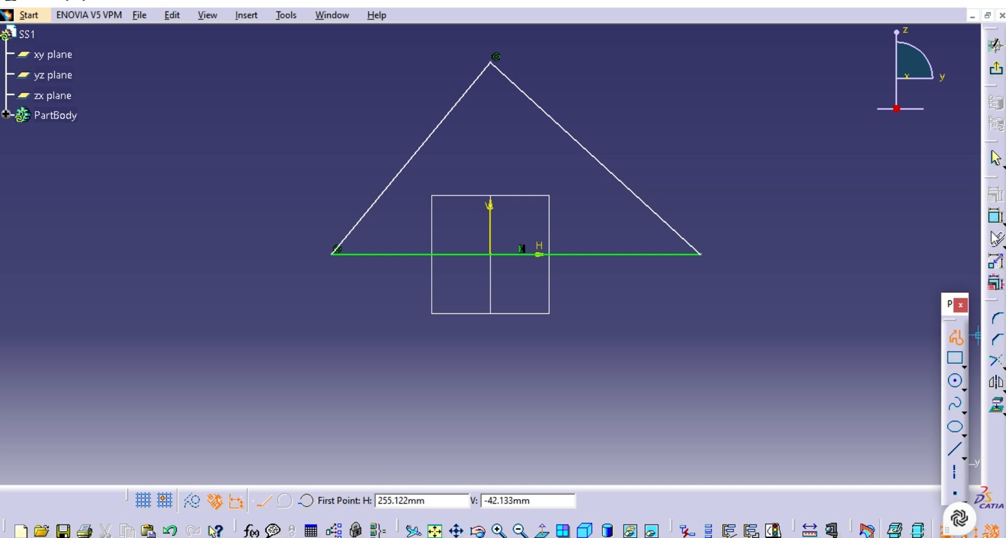
Step: Add an angle constraint between the triangle's two slanted sides, placed inside the triangle below the apex
click(995, 216)
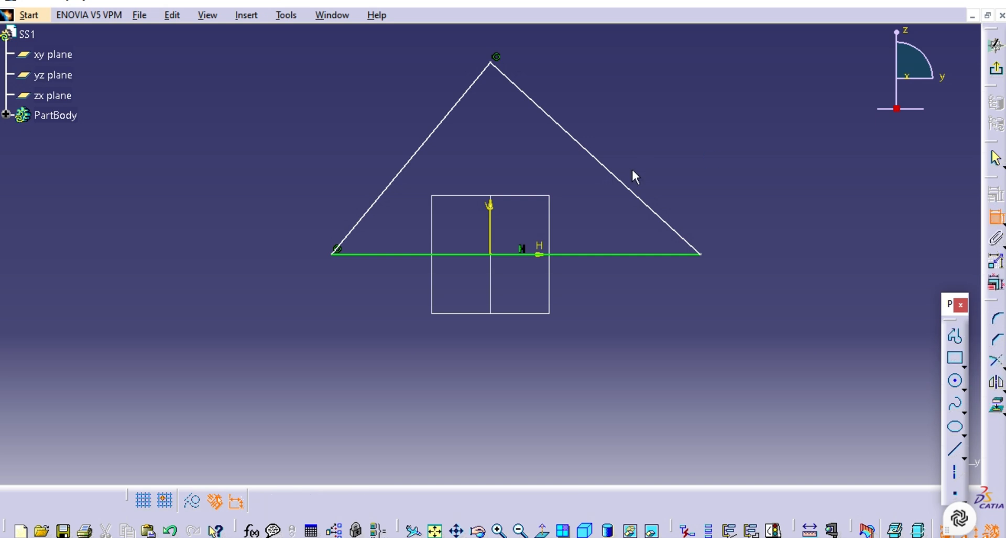
click(633, 190)
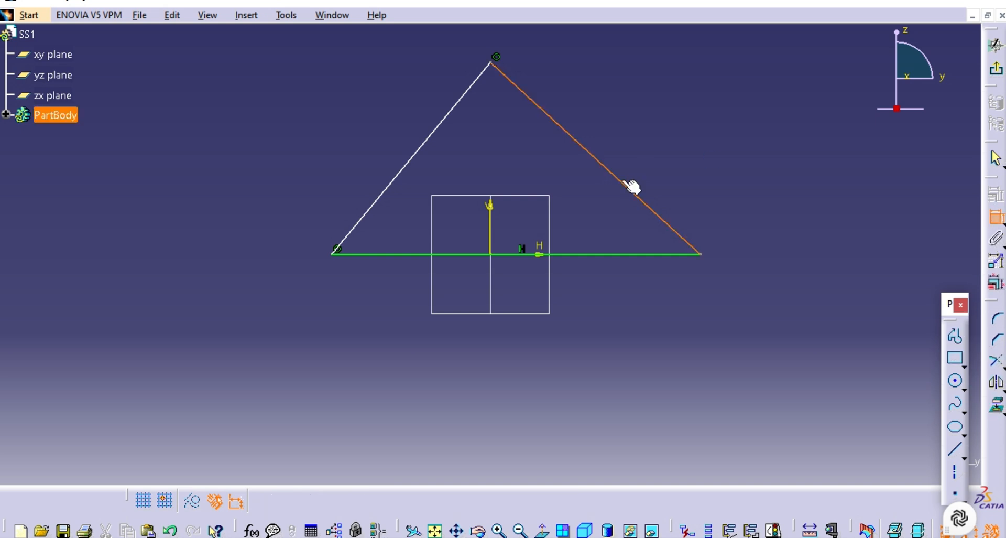
click(414, 160)
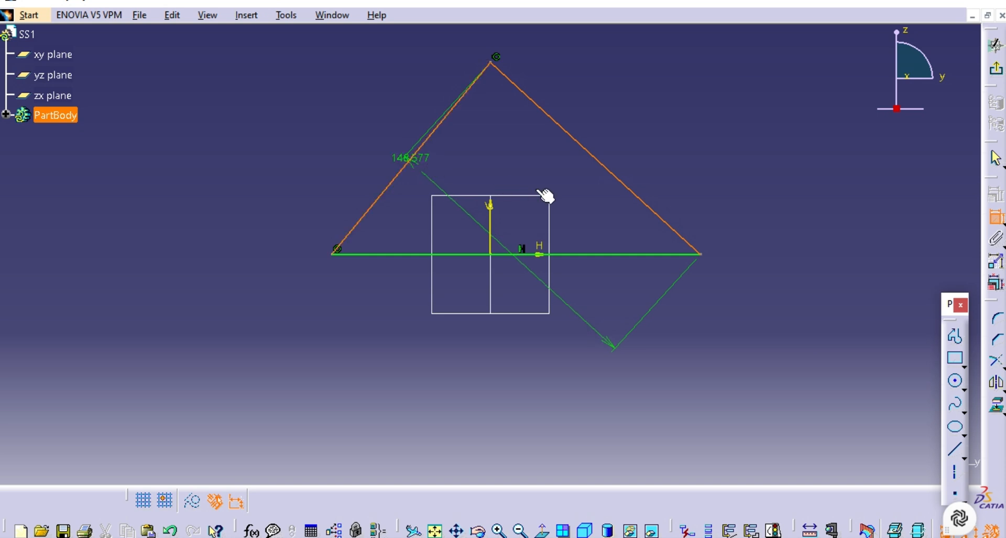
click(531, 167)
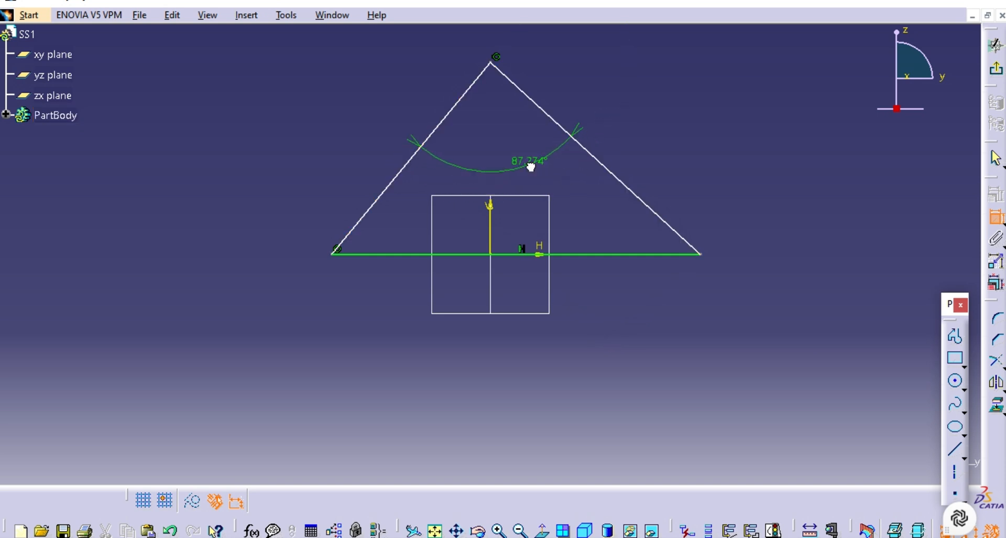
Step: Set the triangle's apex angle to 60 degrees
double_click(530, 165)
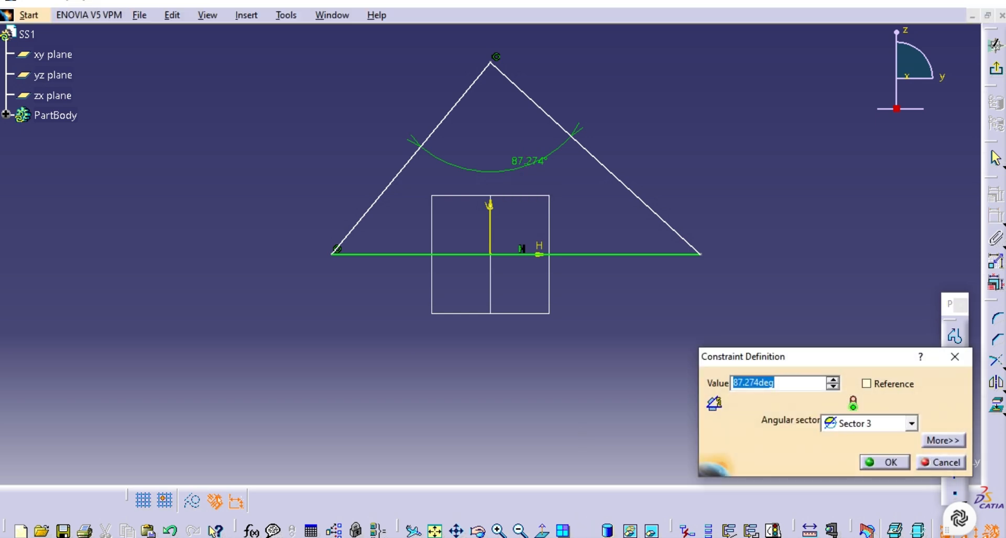
key(ctrl+super+o)
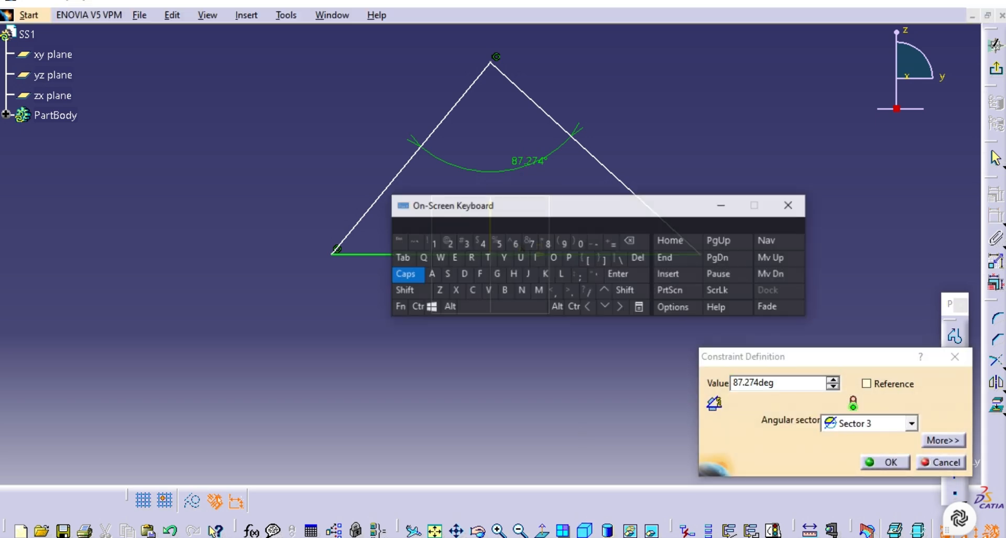
click(716, 386)
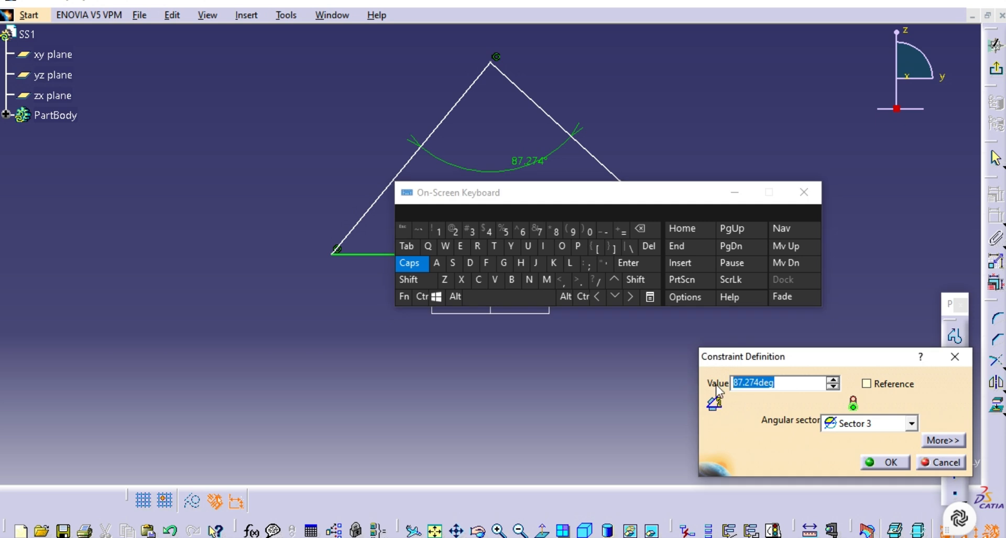
click(524, 235)
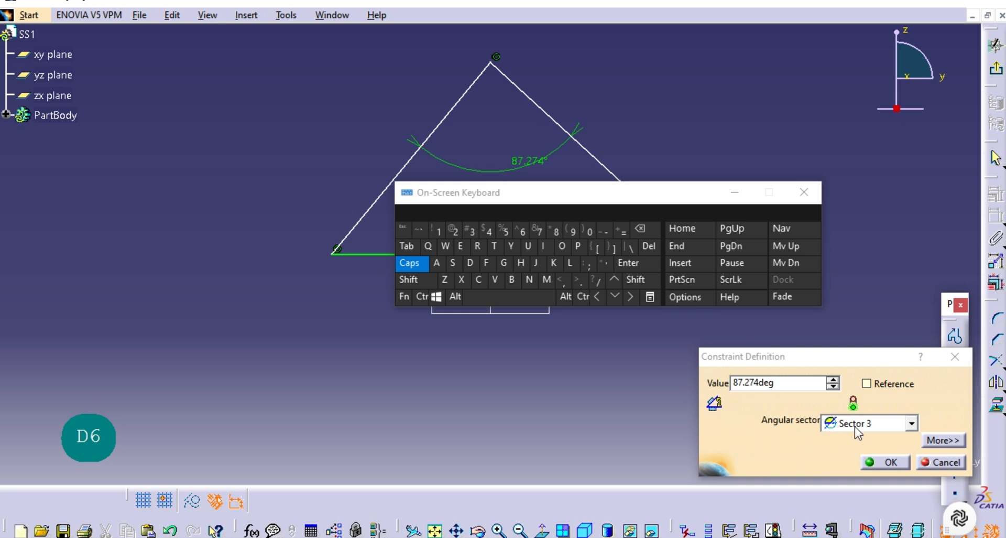
click(787, 382)
double_click(771, 382)
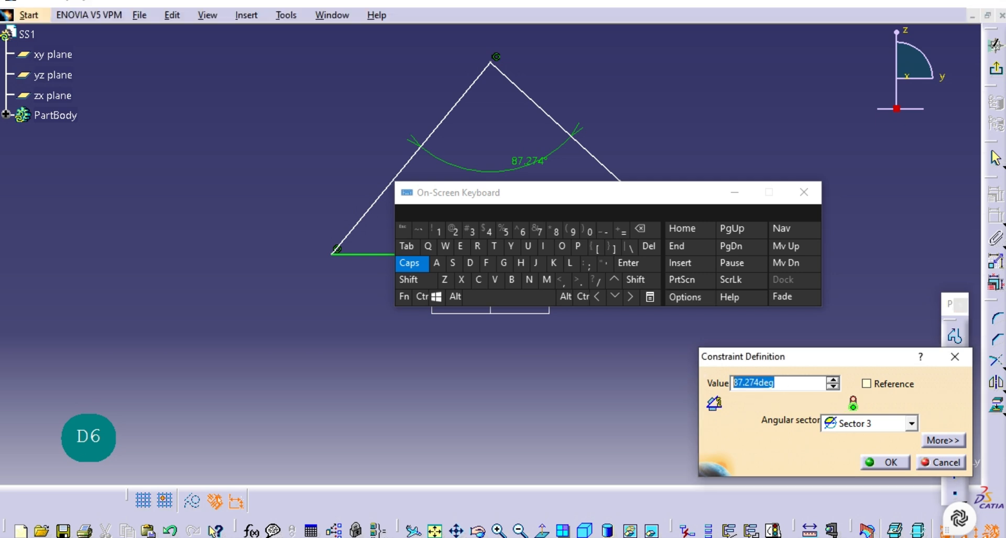
click(523, 231)
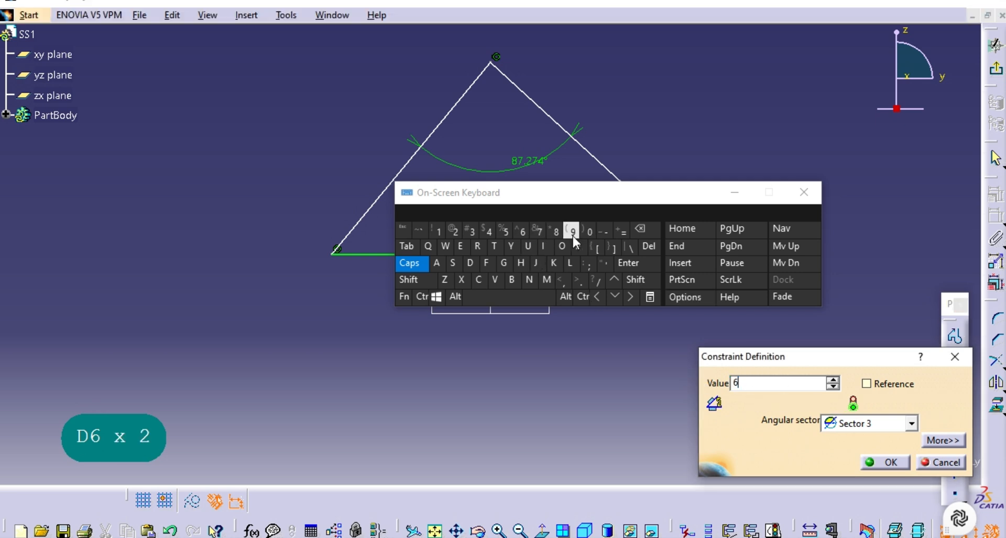
click(591, 235)
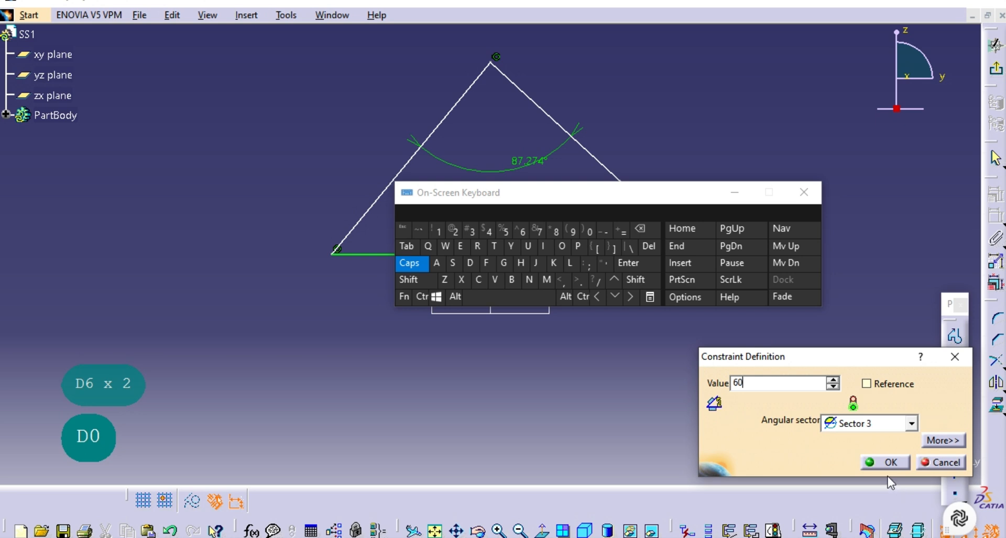
click(883, 464)
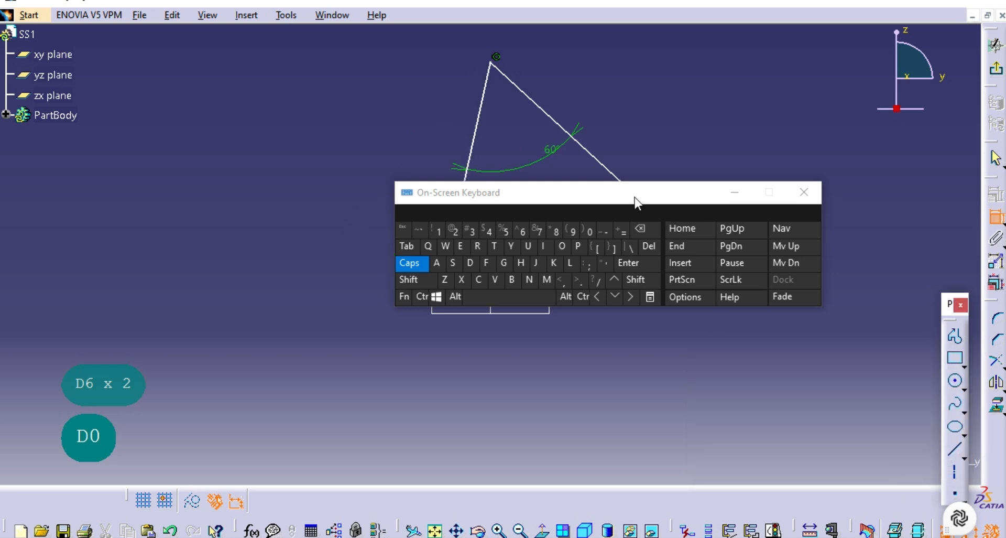
drag(624, 193, 765, 403)
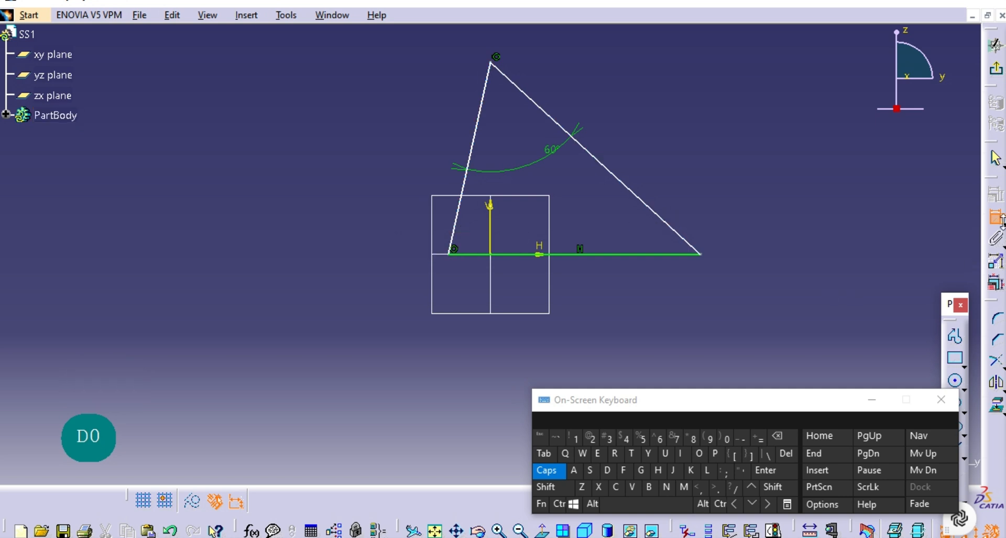
Step: Apply a symmetry constraint to the triangle's two slanted sides about the vertical axis
click(998, 226)
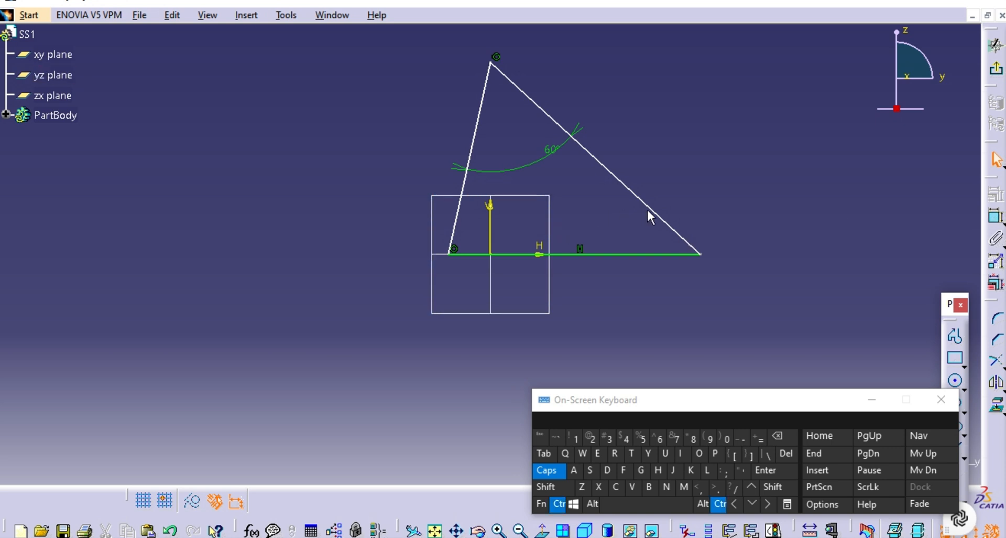
ctrl+click(659, 217)
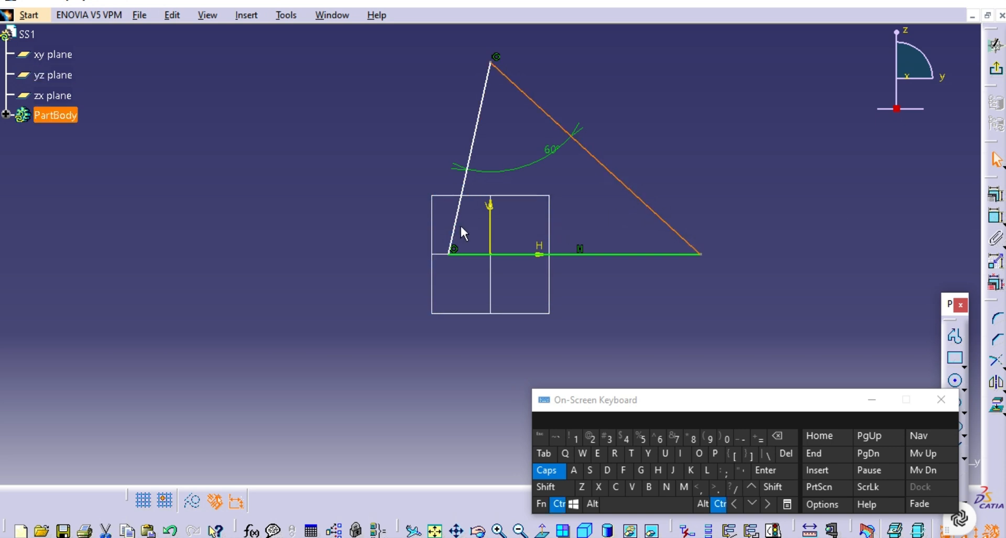
ctrl+click(457, 226)
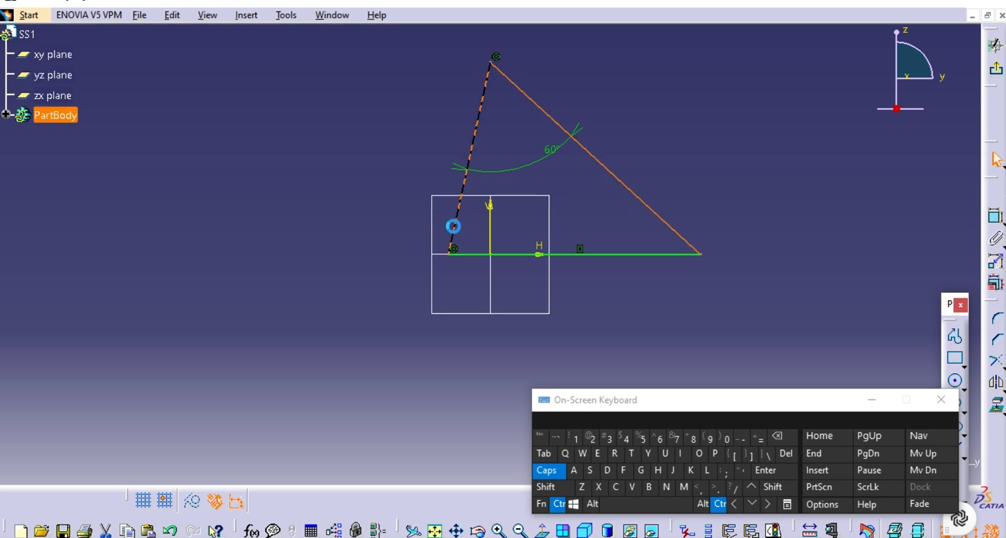
ctrl+click(490, 227)
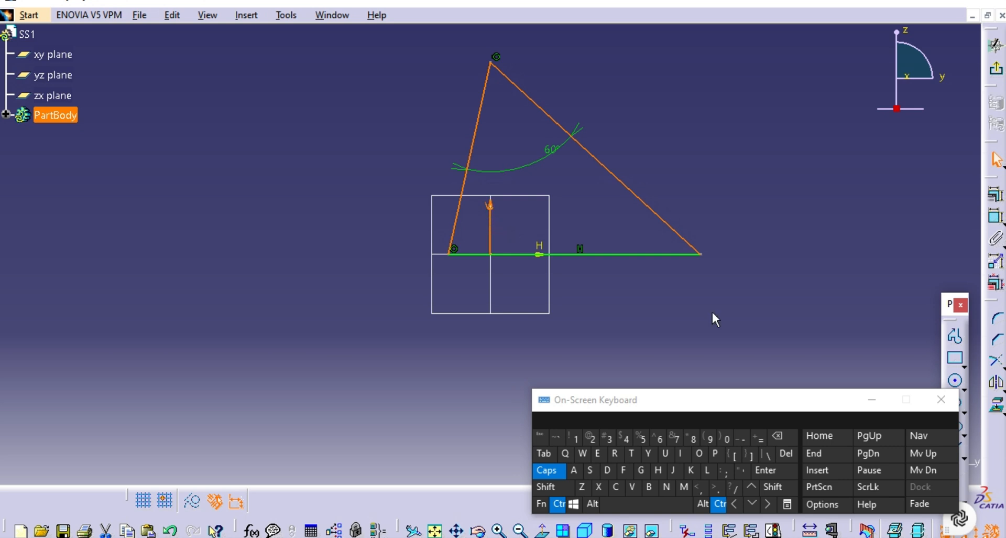
click(880, 401)
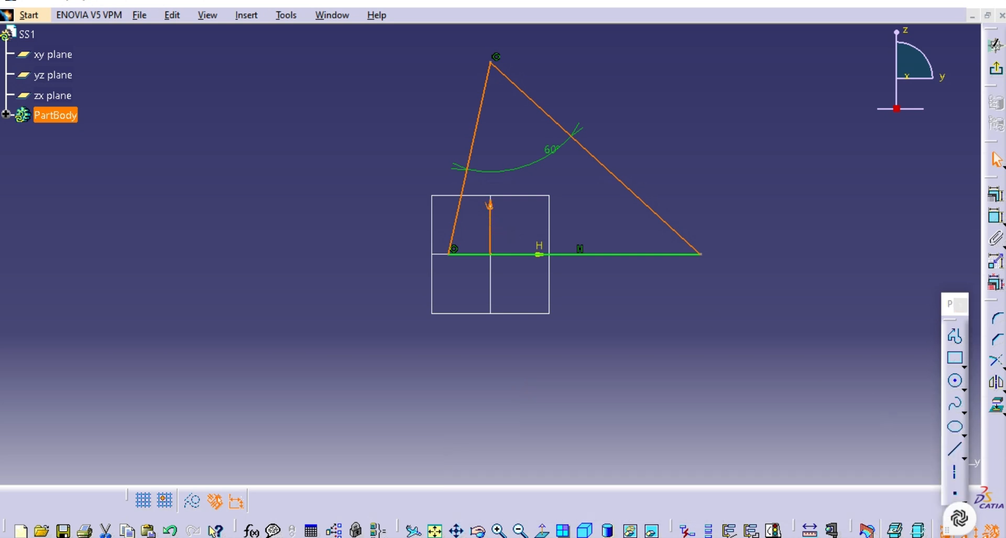
click(995, 194)
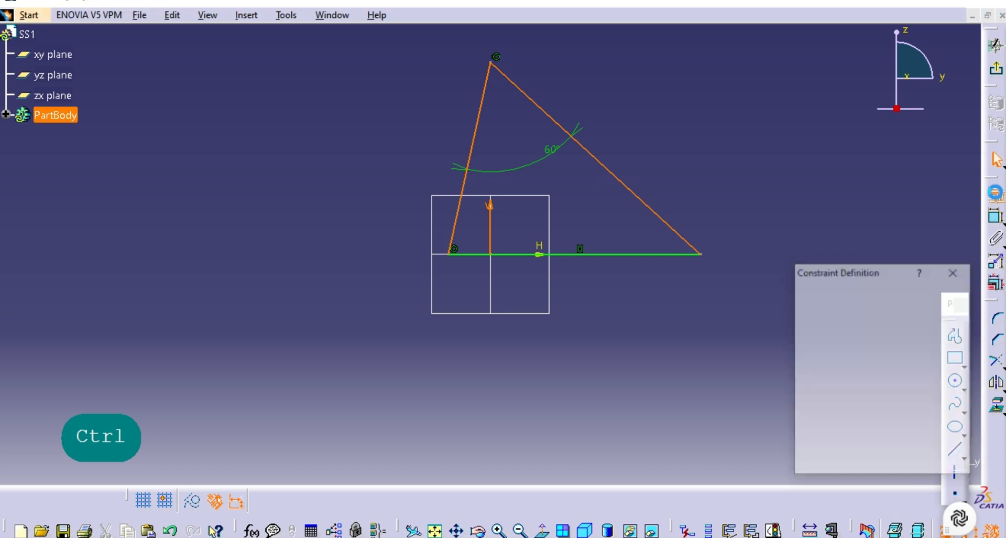
click(829, 404)
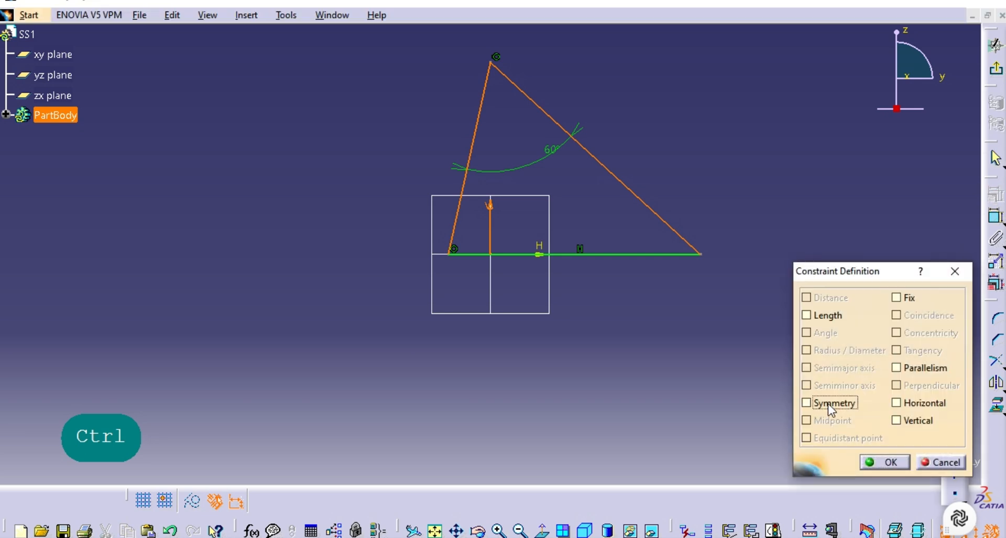
click(879, 461)
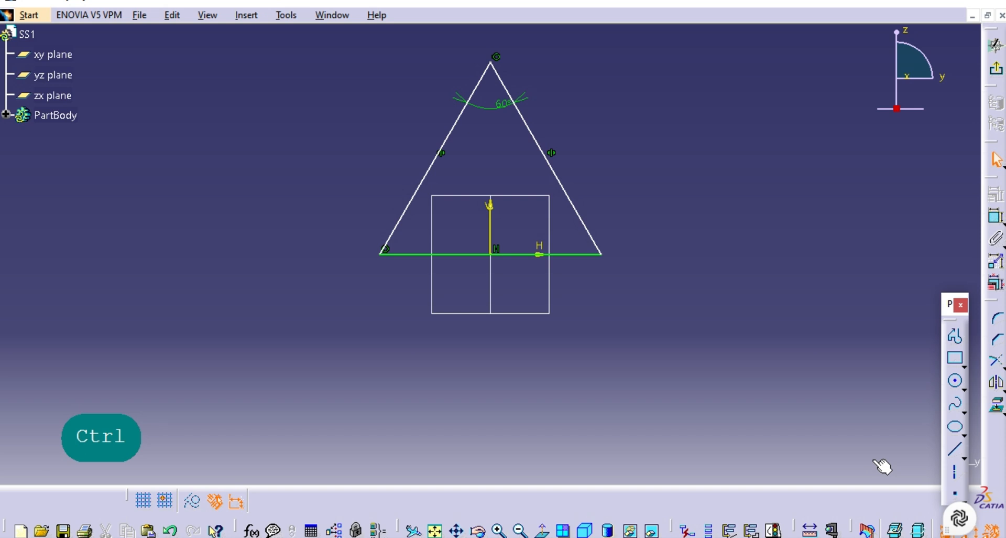
Step: Sketch a circle about 20 mm in diameter inside the triangle, centred on the vertical axis below the apex angle
click(957, 384)
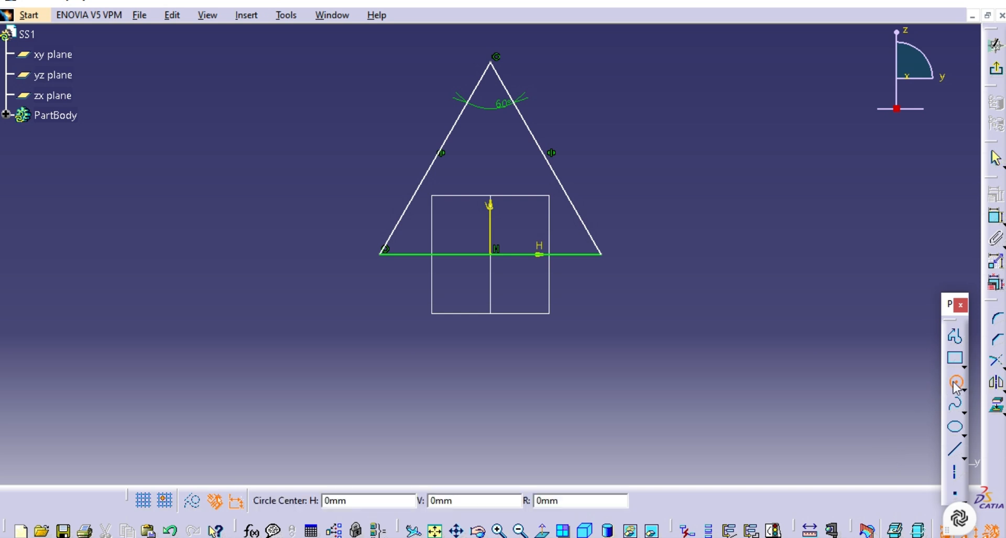
click(491, 157)
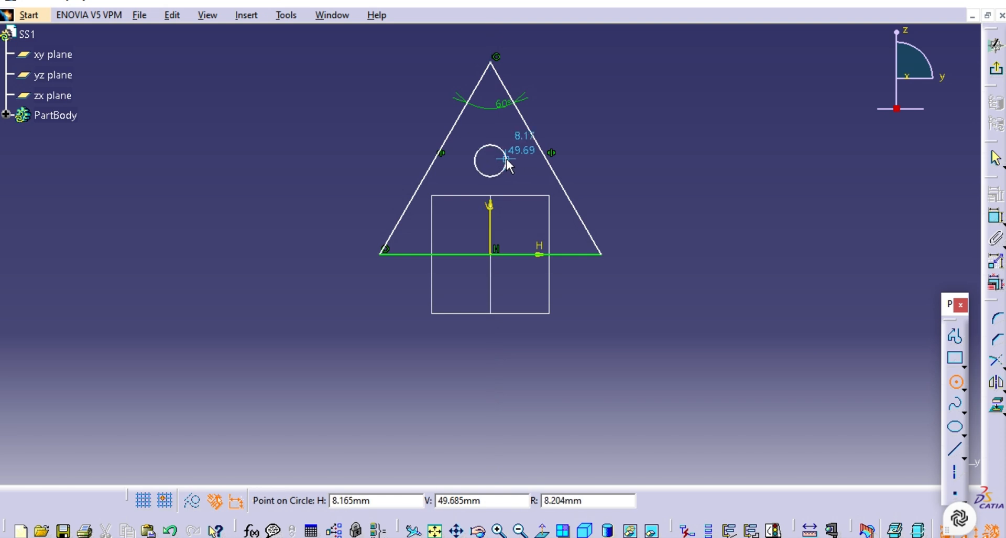
click(510, 159)
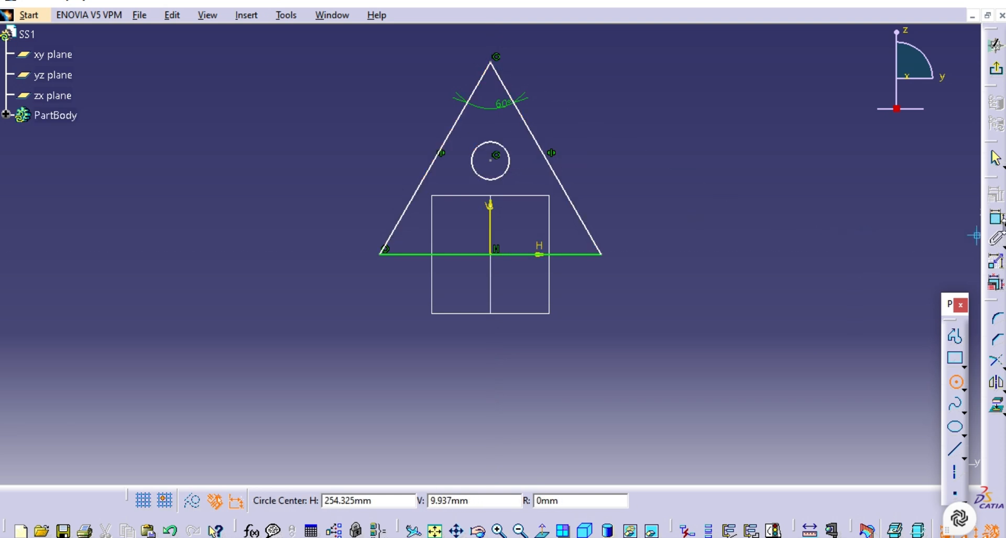
key(Escape)
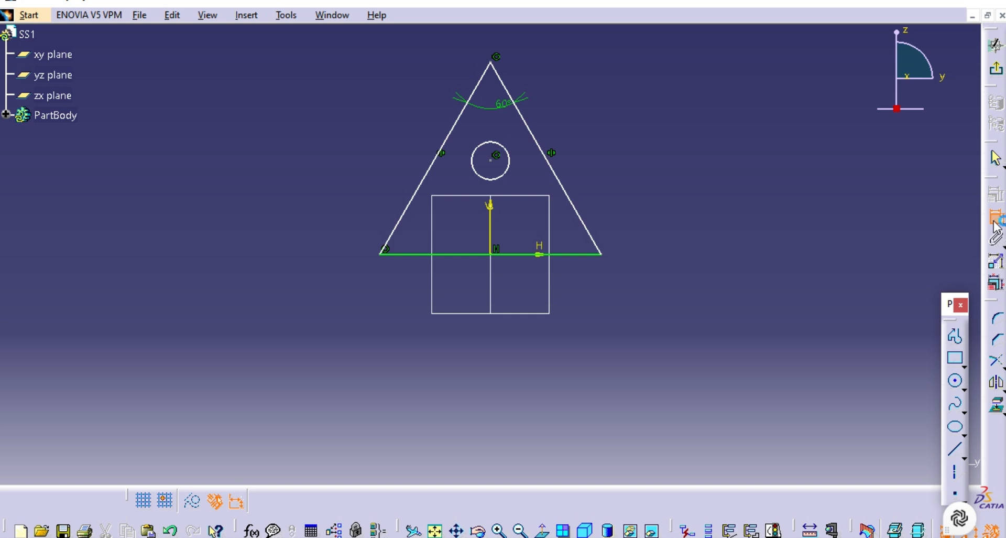
Step: Dimension the circle's diameter and set it to 24 mm
click(509, 160)
double_click(728, 121)
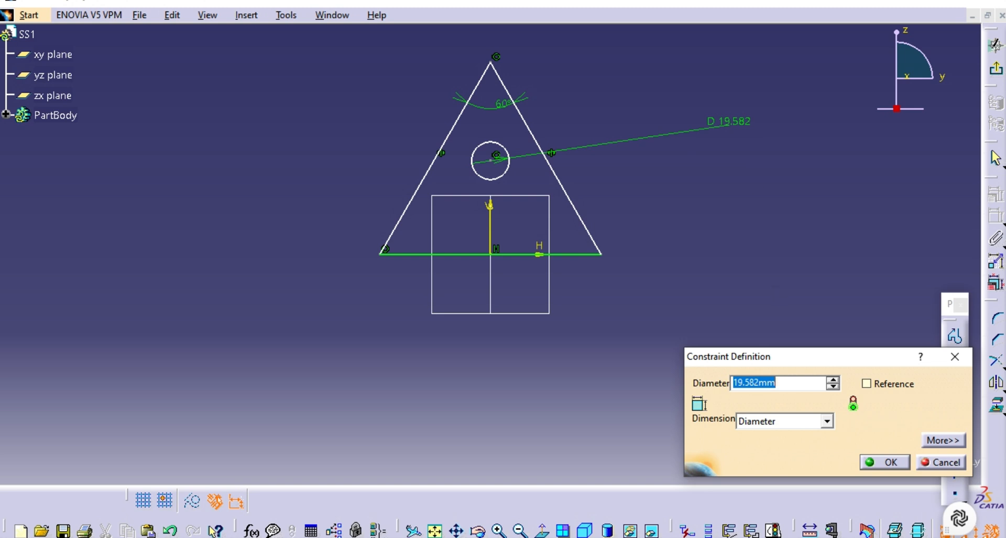
key(ctrl+super+o)
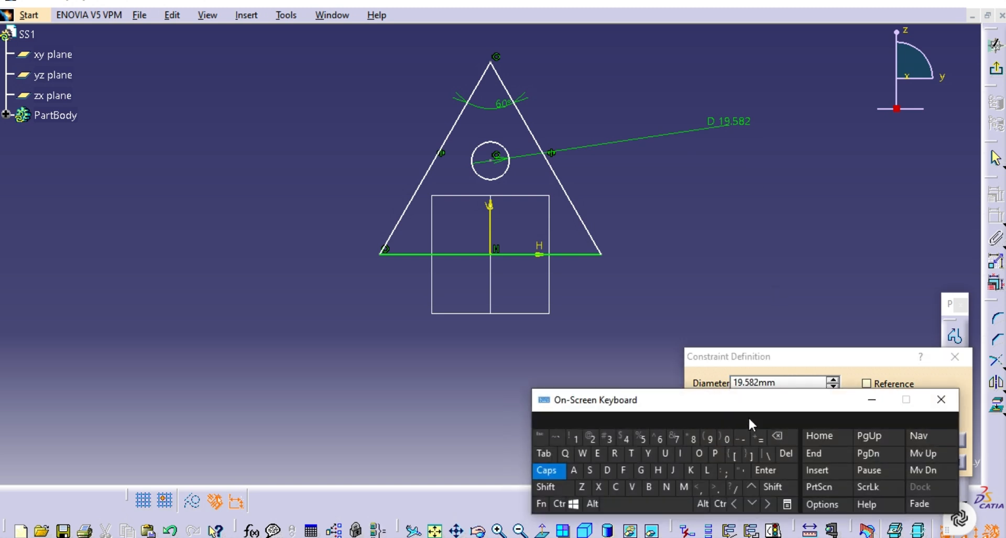
drag(736, 406, 245, 256)
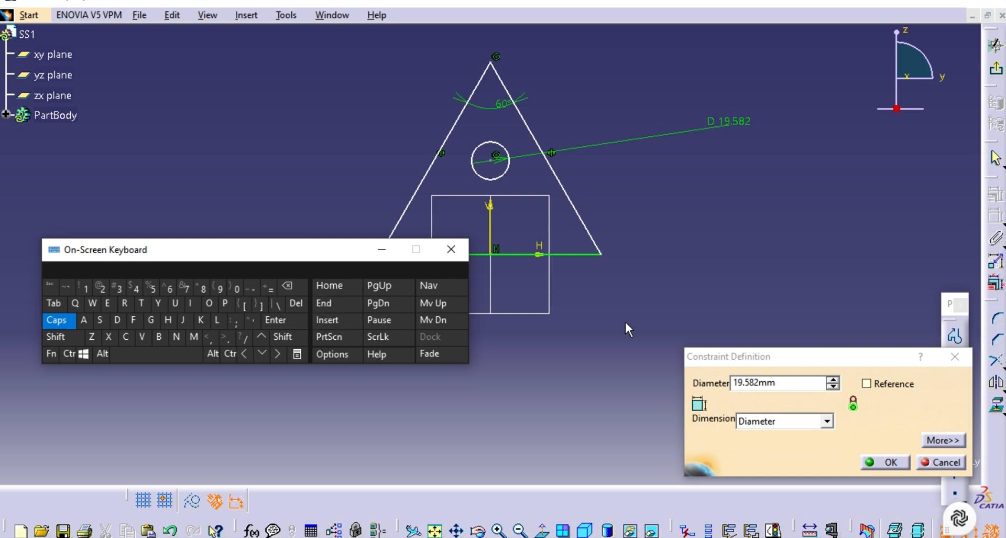
click(767, 361)
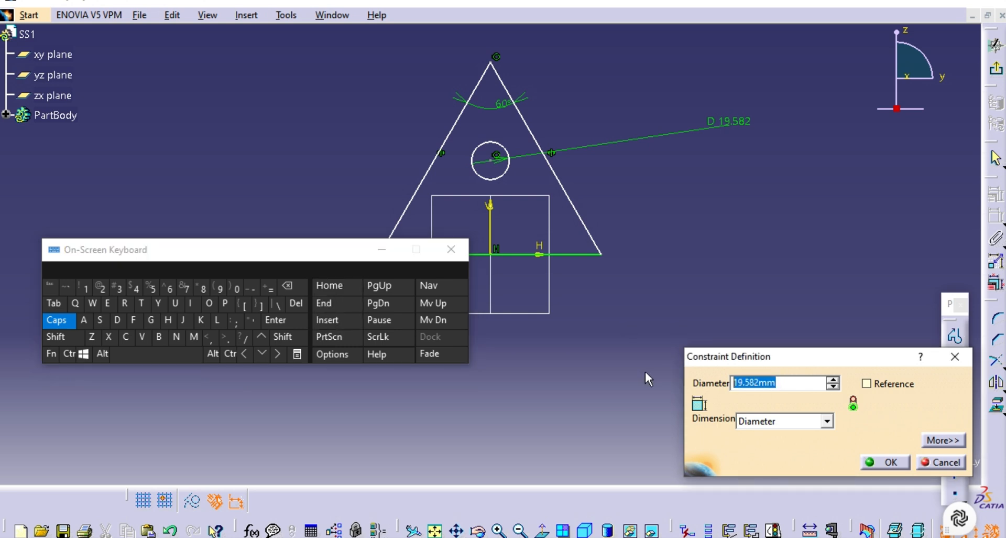
click(102, 287)
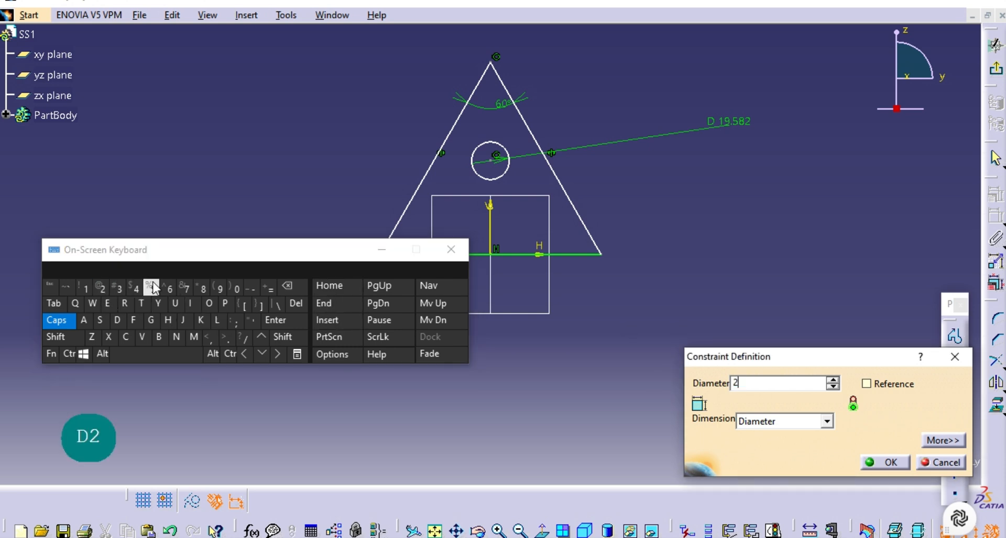
click(137, 290)
click(277, 326)
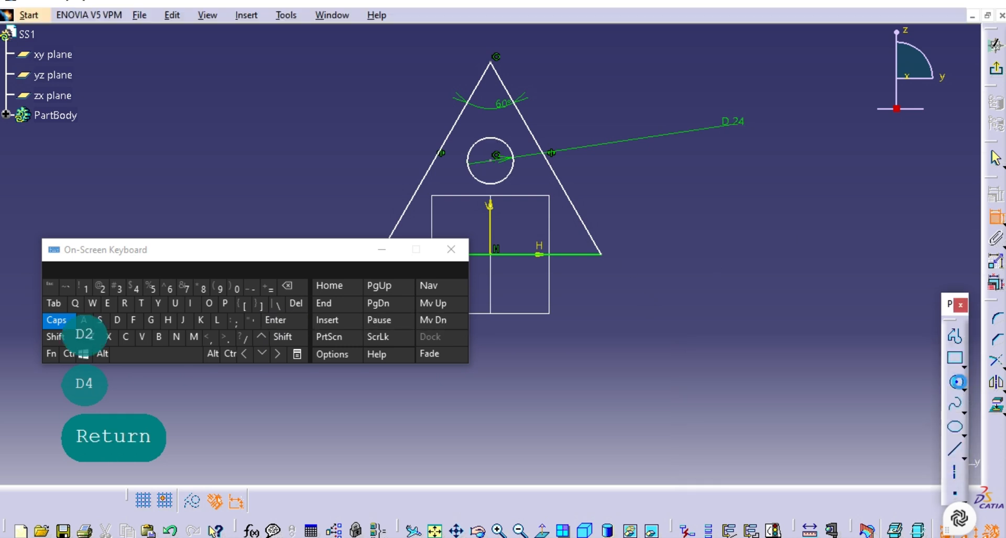
Step: Dimension the distance between the circle's centre and the triangle's base and set it to 30 mm
click(957, 382)
click(959, 384)
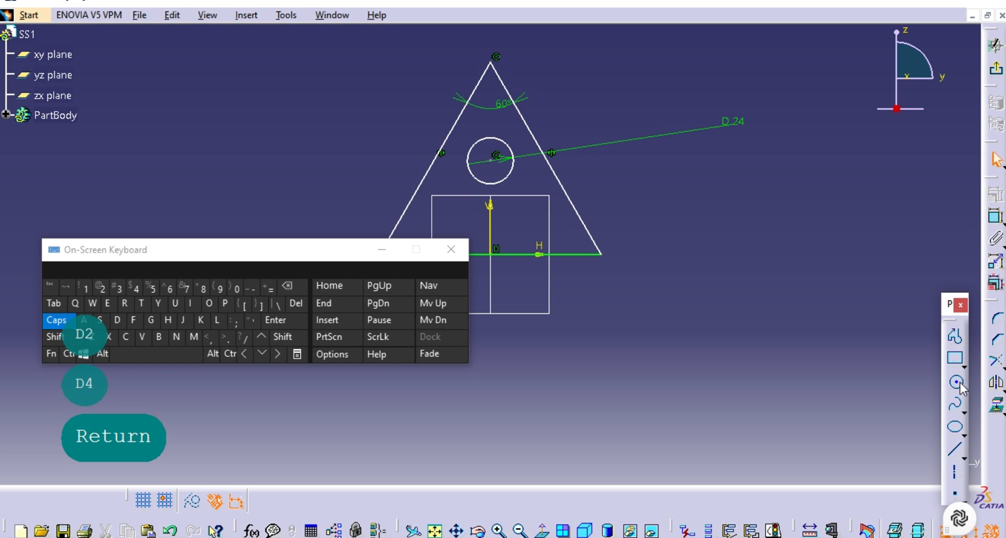
click(994, 216)
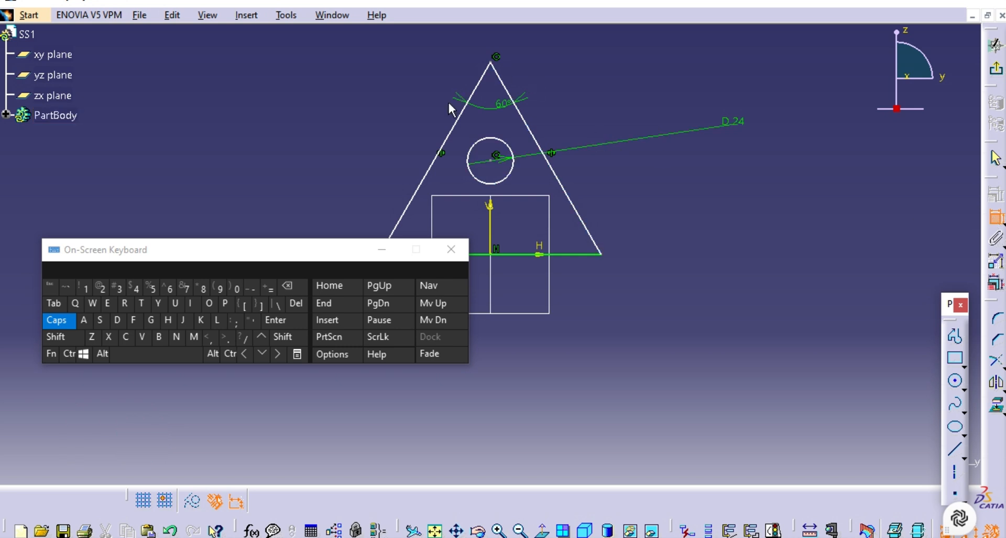
click(495, 156)
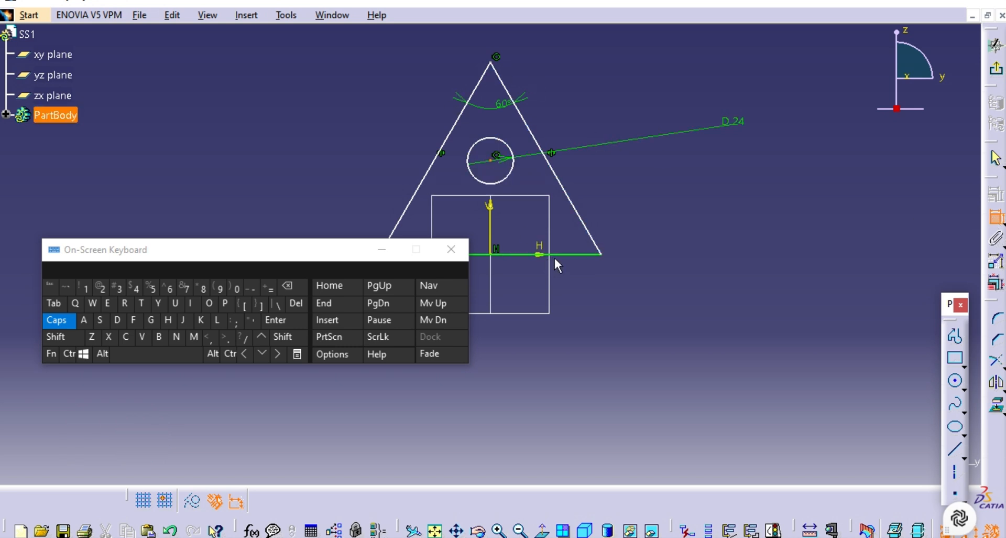
click(572, 255)
click(707, 229)
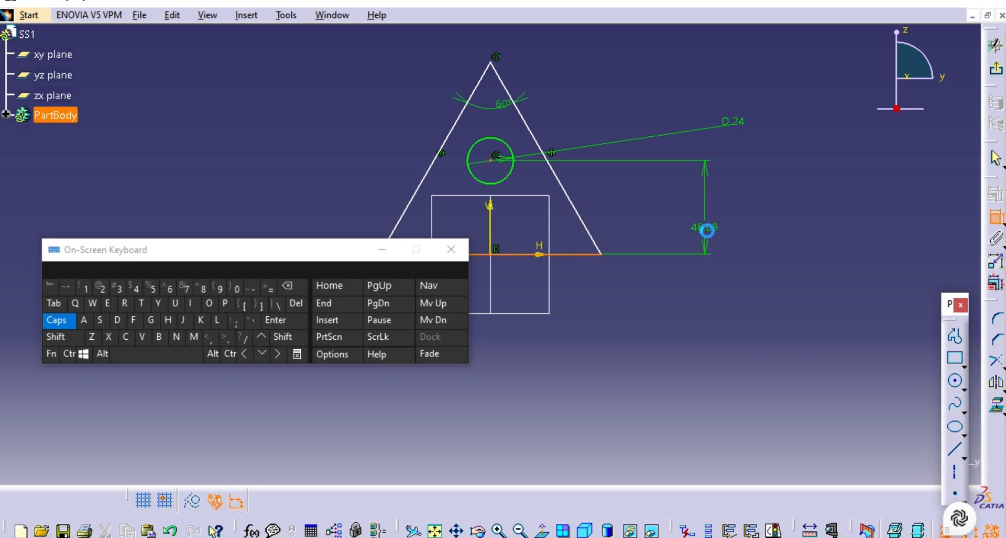
double_click(708, 237)
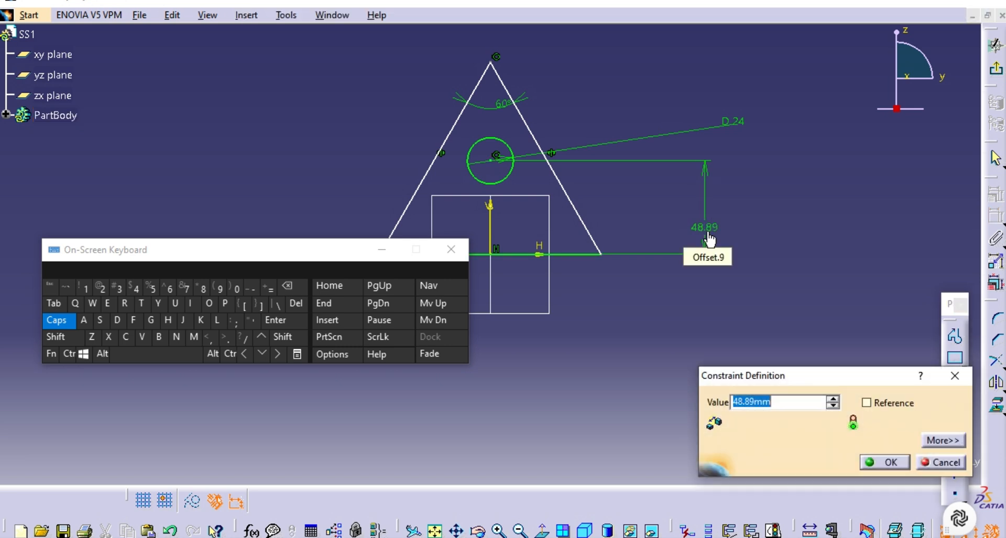
click(122, 292)
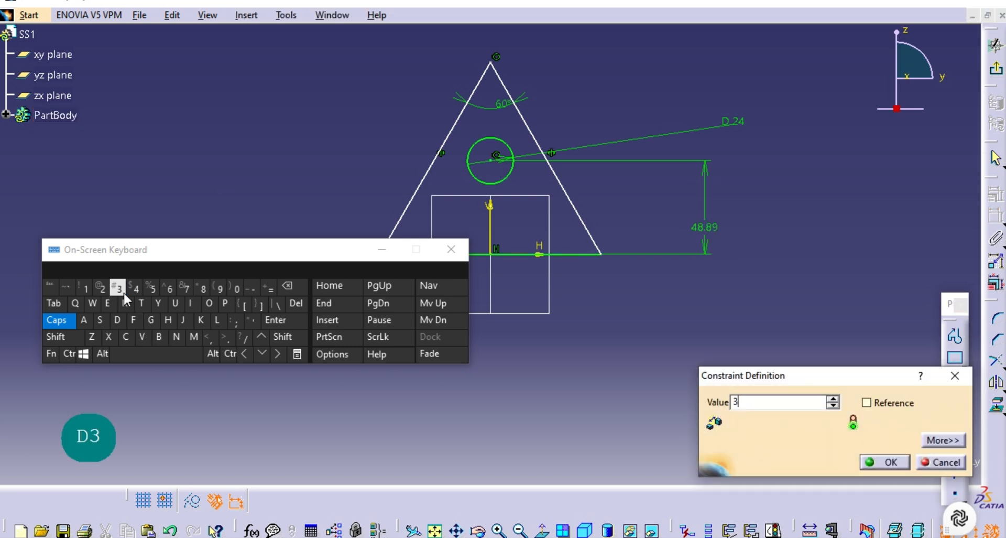
click(237, 291)
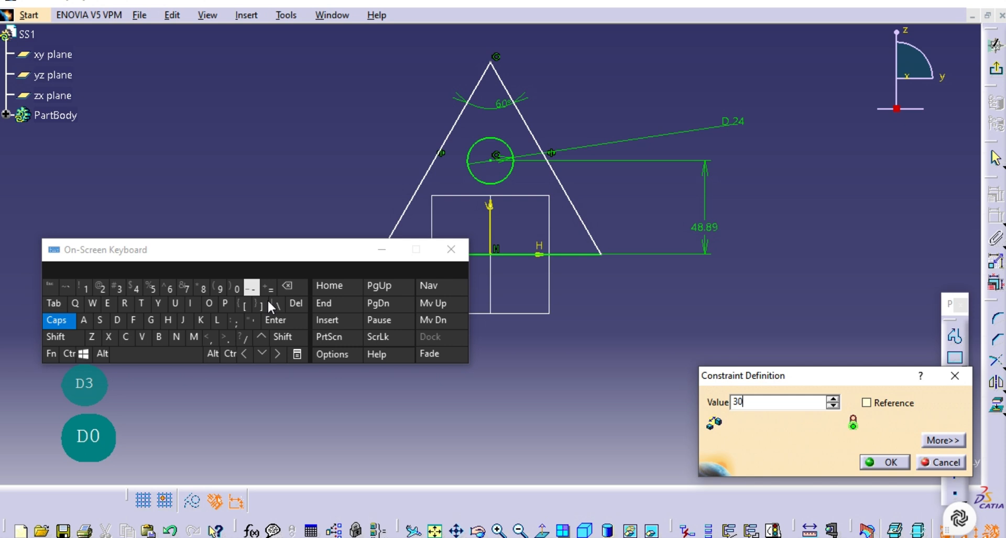
click(287, 323)
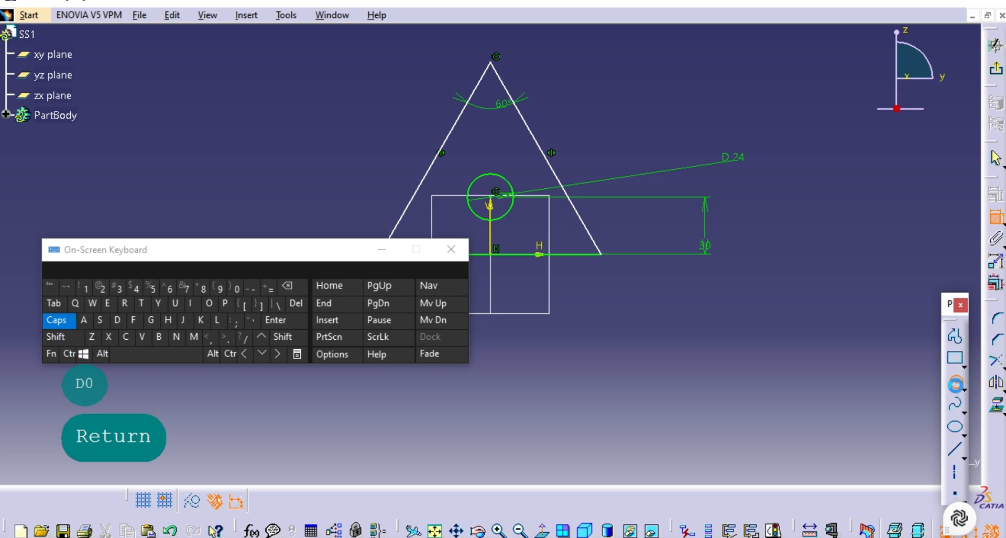
Step: Sketch a second circle about 161 mm in diameter around the triangle, centred near the centre of the 24 mm circle
click(955, 384)
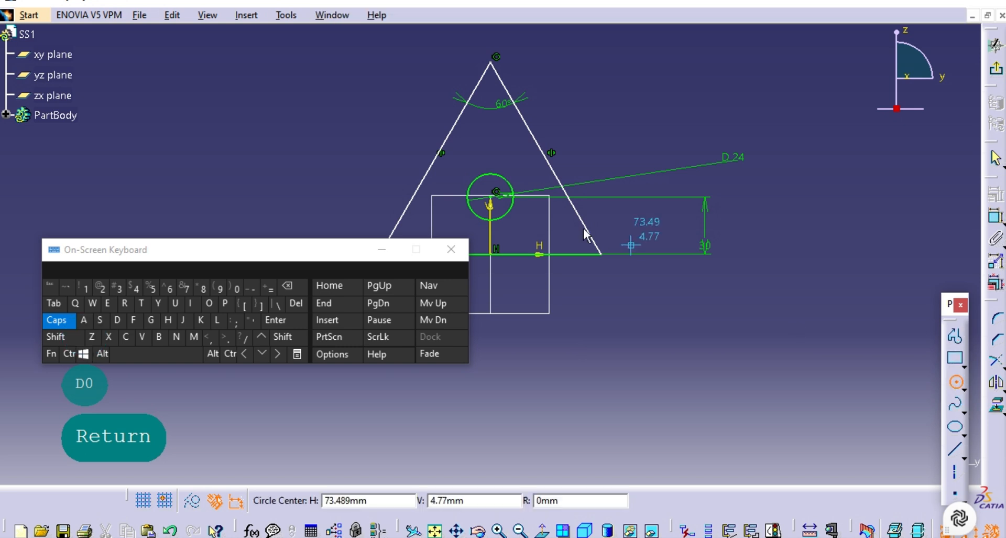
click(500, 208)
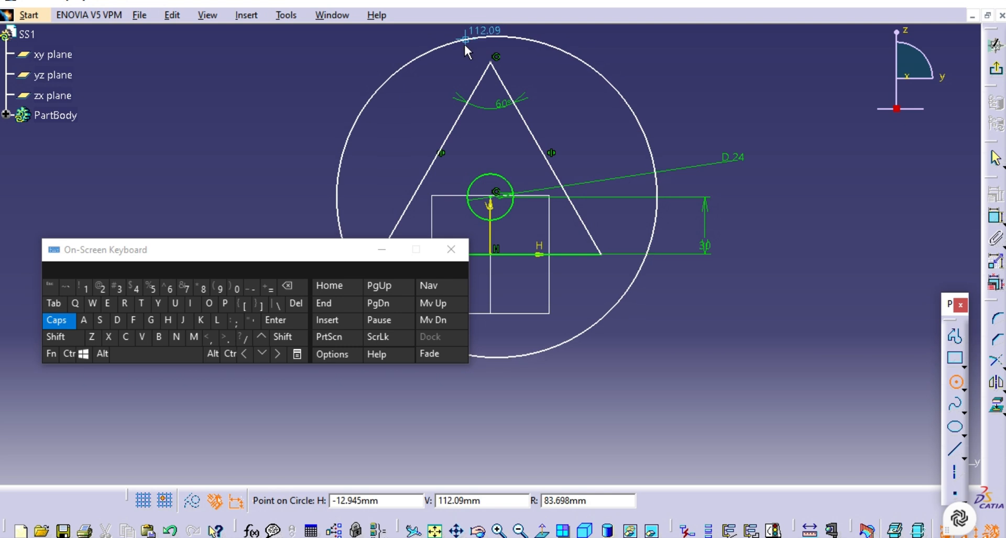
click(464, 43)
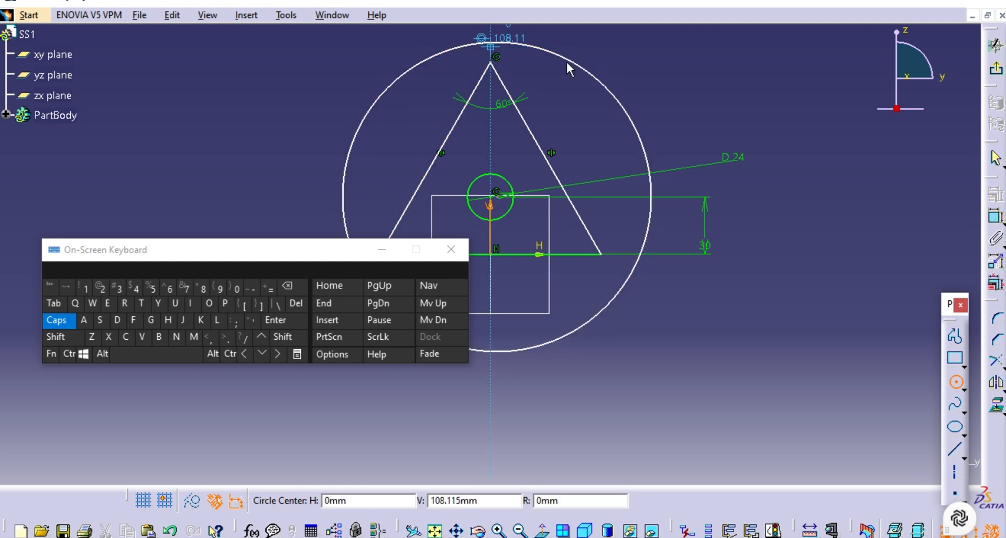
Step: Dimension the large outer circle's diameter and set it to 50 mm
click(994, 217)
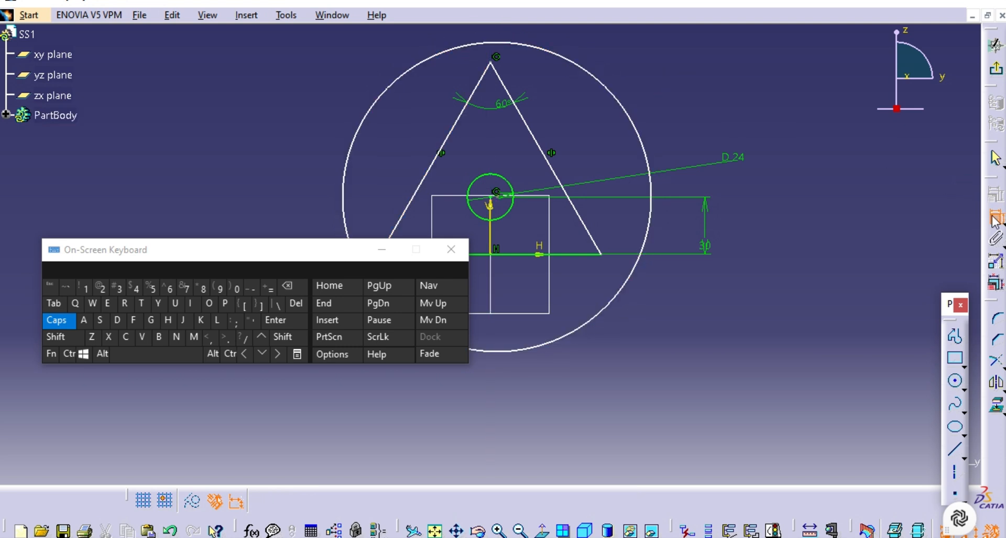
click(639, 130)
click(702, 121)
double_click(701, 120)
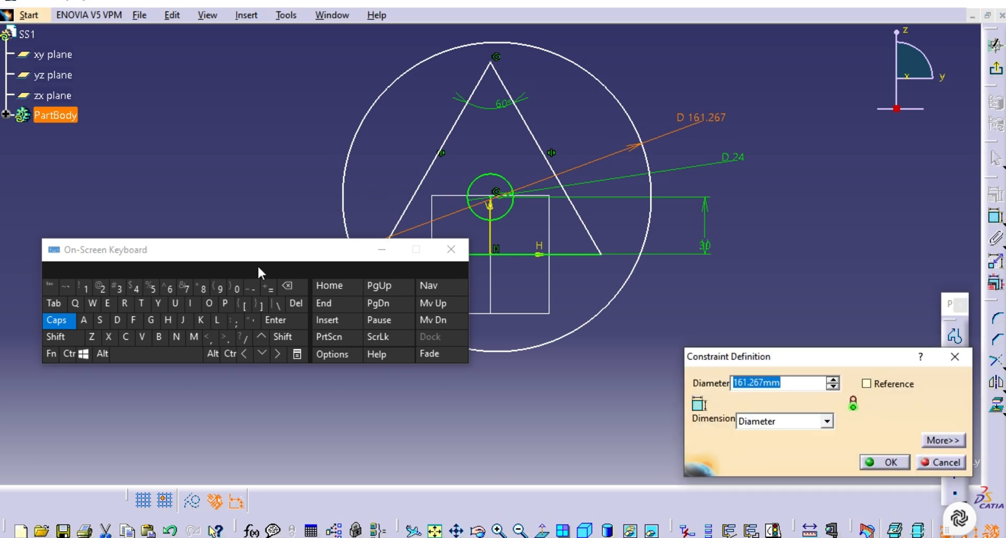
click(152, 289)
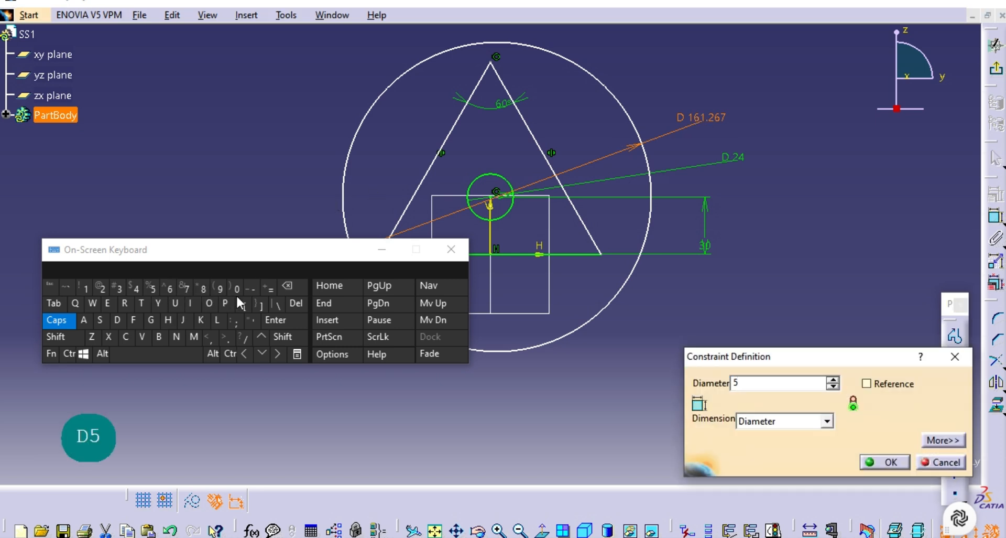
click(238, 291)
click(276, 324)
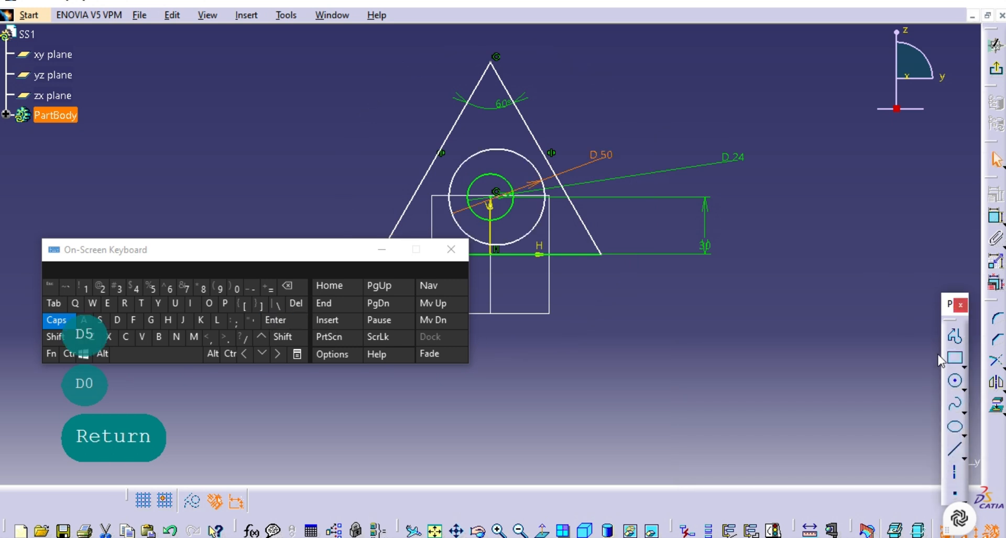
Step: Apply a concentricity constraint between the 24 mm circle and the 50 mm circle
click(994, 220)
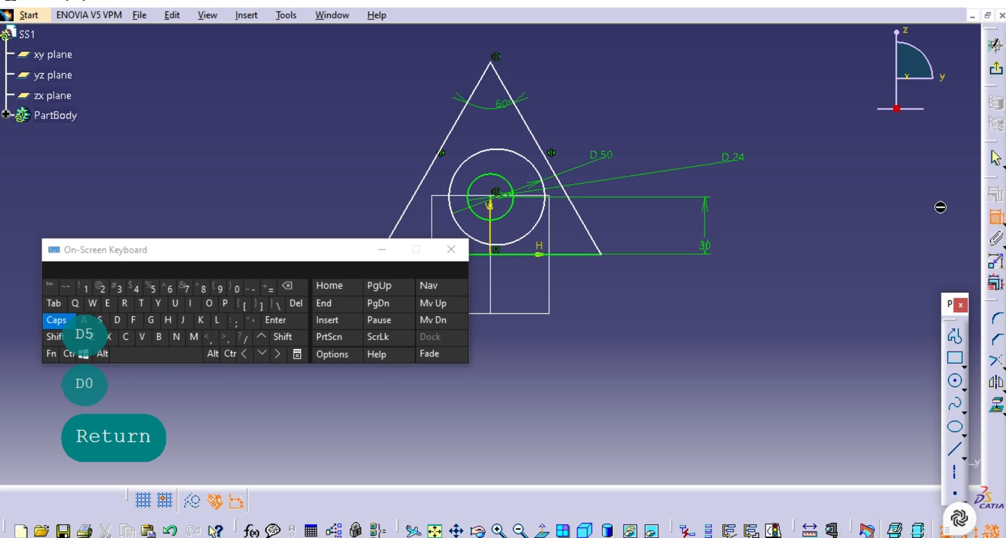
click(514, 206)
click(540, 220)
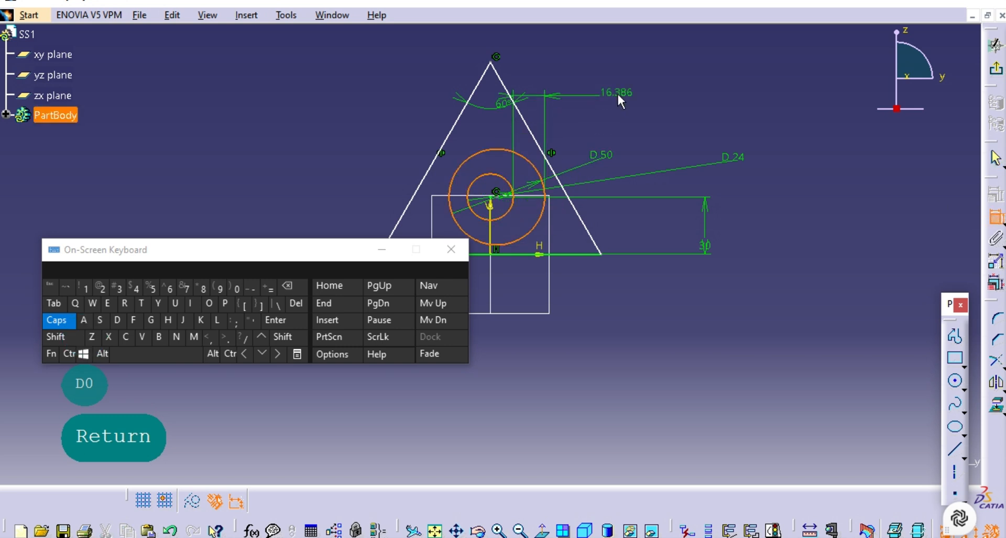
right_click(617, 92)
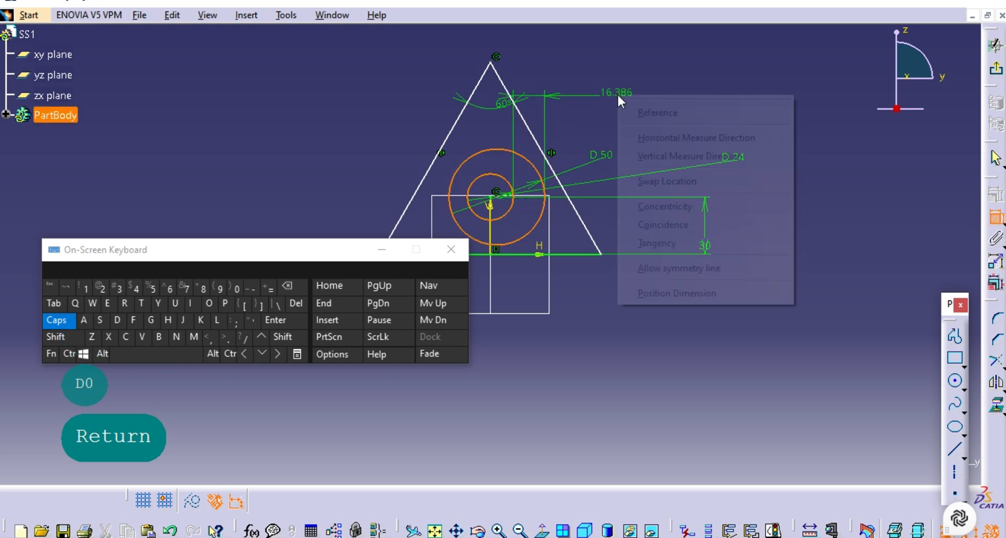
click(677, 214)
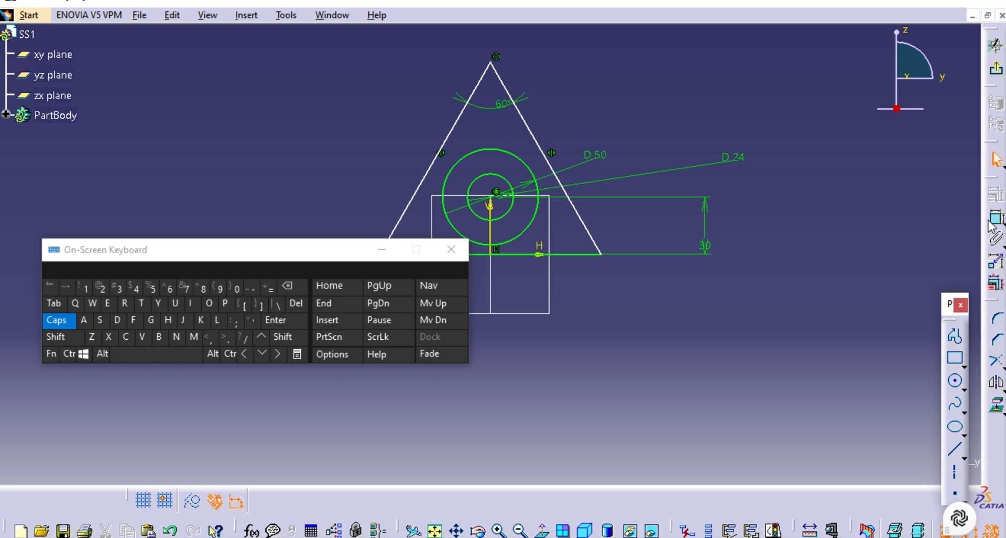
Step: Apply a tangency constraint between the 50 mm circle and the triangle's right slanted side
click(531, 173)
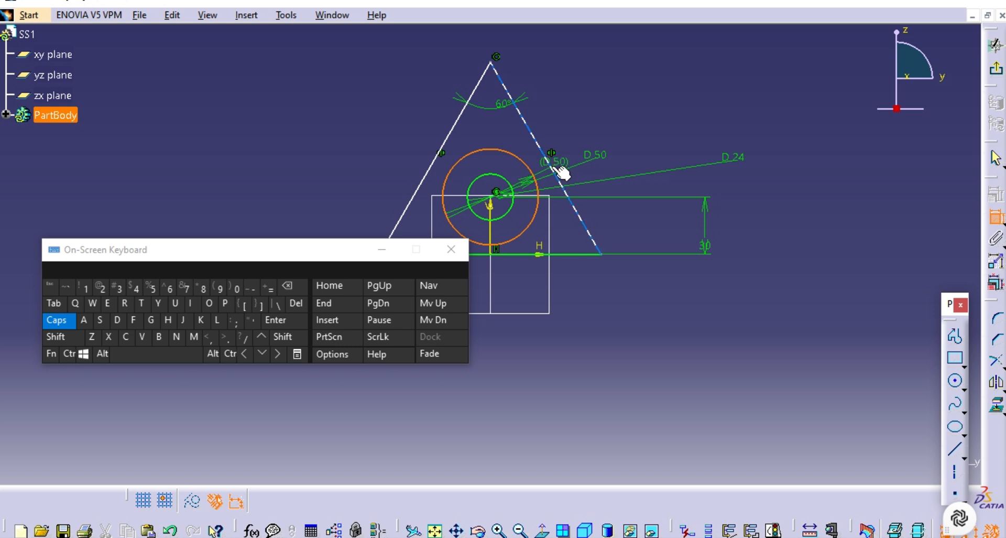
click(556, 169)
right_click(597, 114)
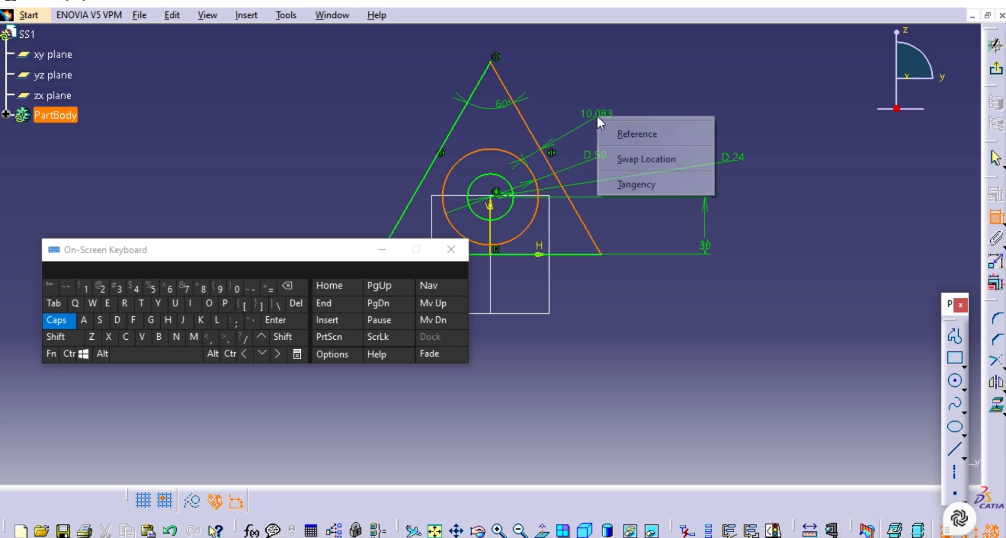
click(624, 184)
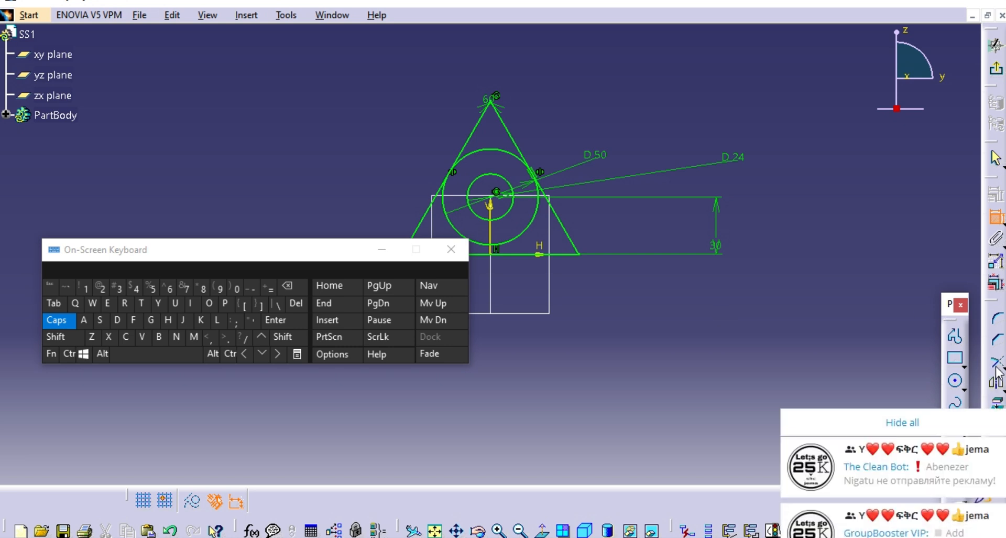
Step: Quick-trim the triangle's sides above the 50 mm circle, the circle's lower arc and the triangle's horizontal base line
click(923, 415)
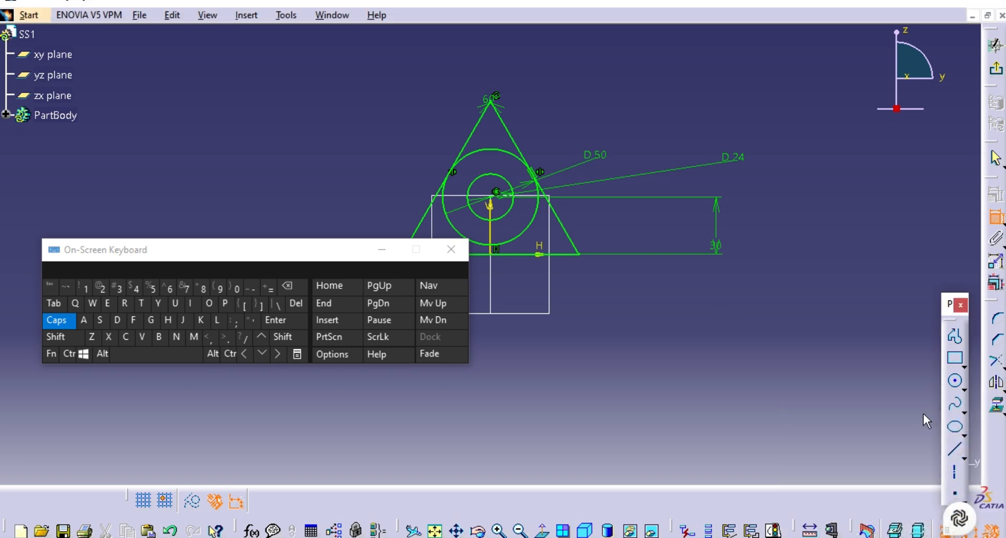
click(1002, 367)
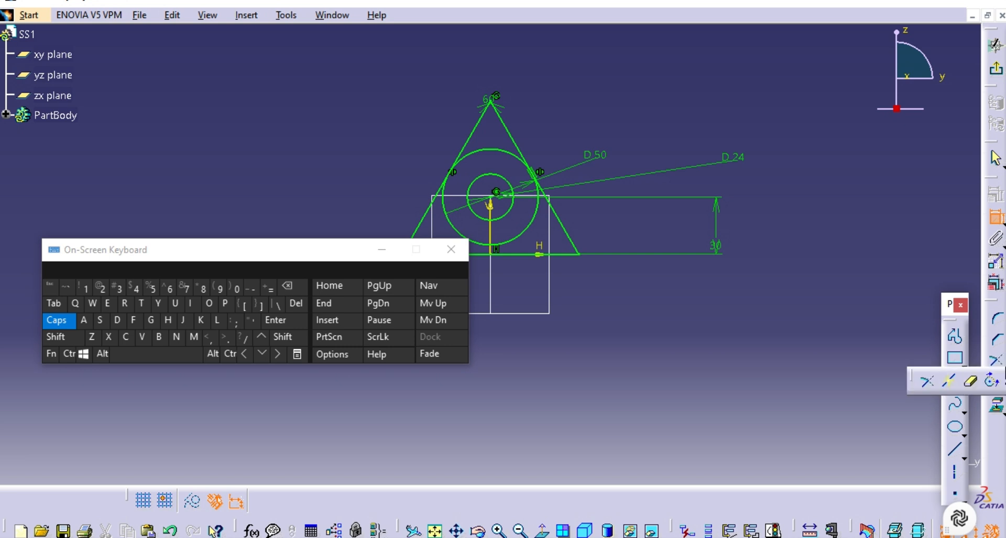
click(970, 379)
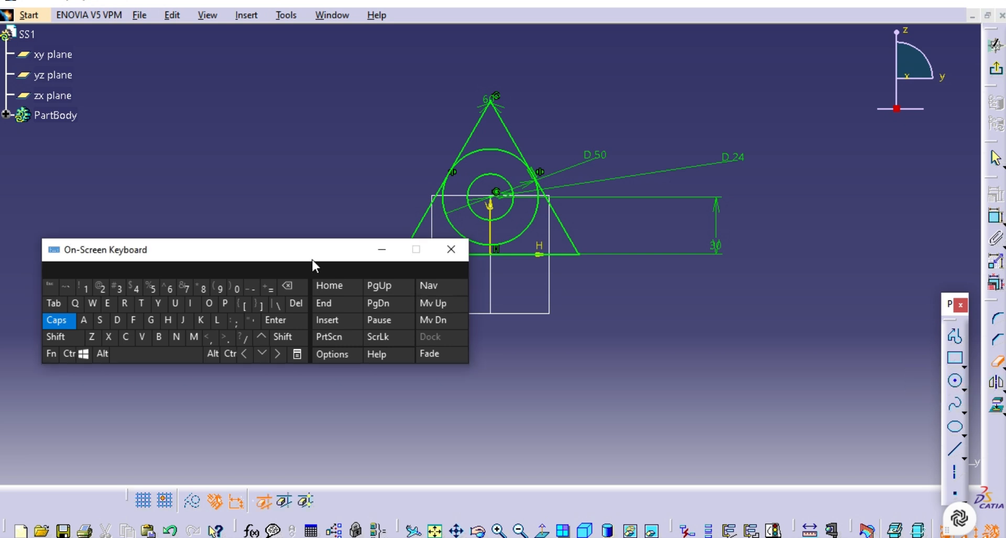
mouse_move(312, 265)
mouse_down()
mouse_move(872, 379)
mouse_move(816, 383)
mouse_up()
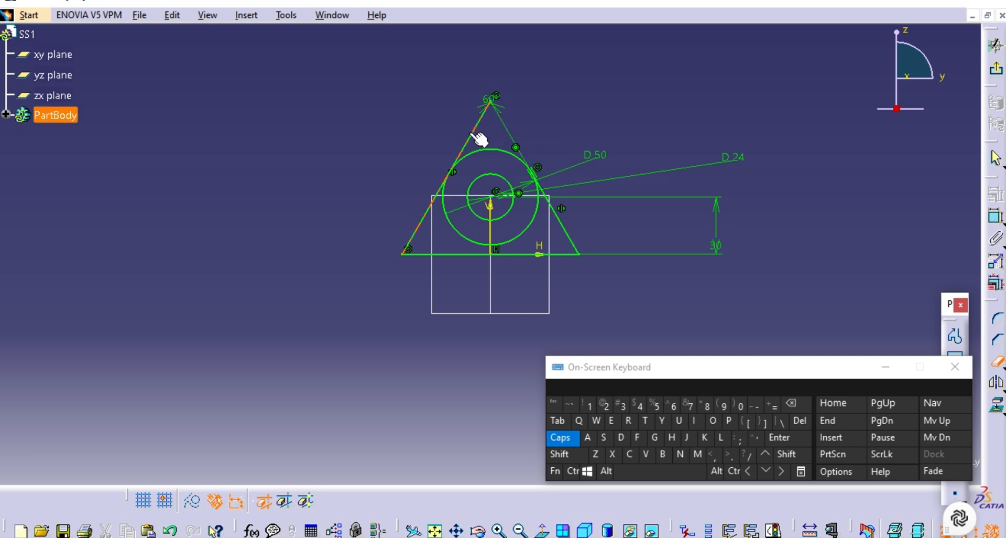
click(522, 157)
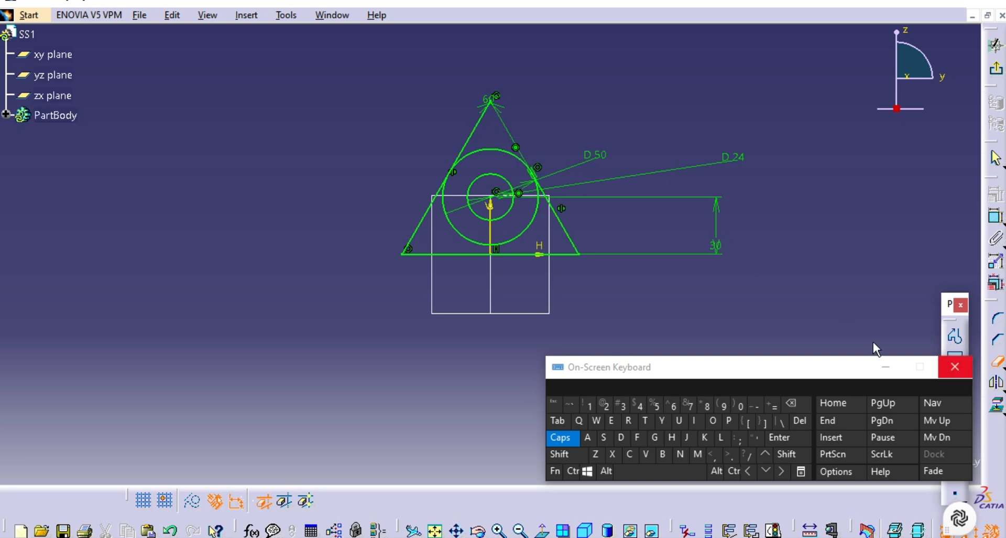
click(472, 145)
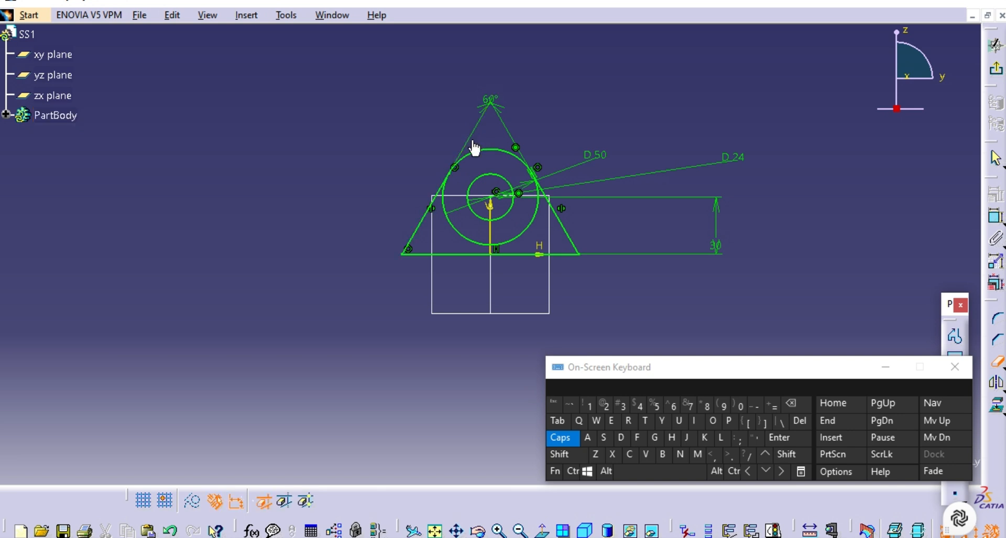
click(536, 224)
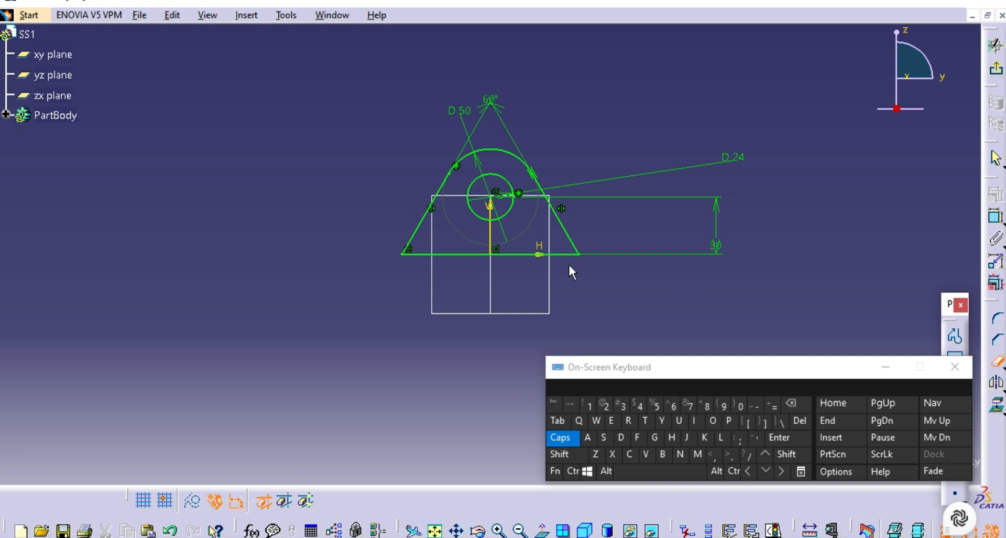
click(481, 256)
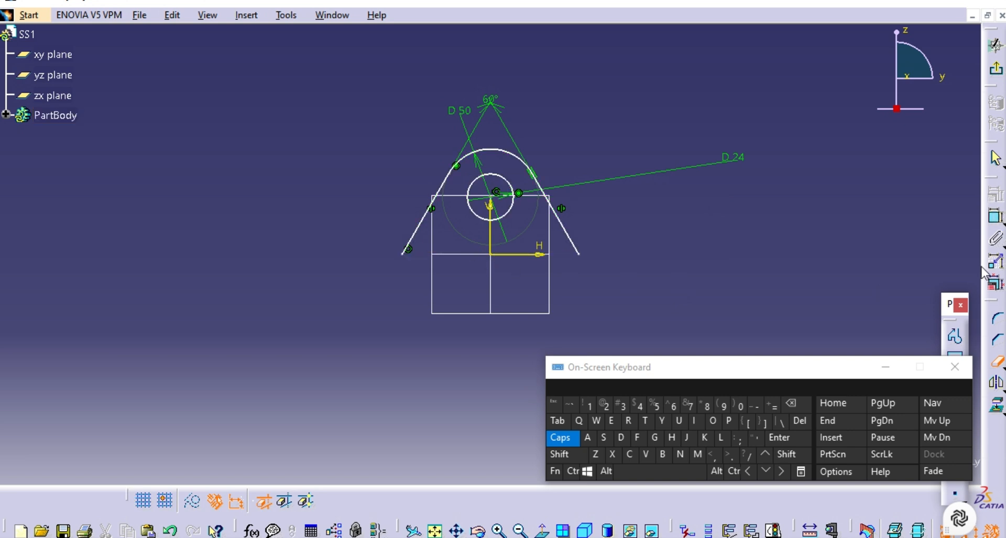
Step: Sketch a base profile joining the lower ends of the two slanted lines, about 290 mm wide and reaching about 30 mm below the H axis
click(885, 366)
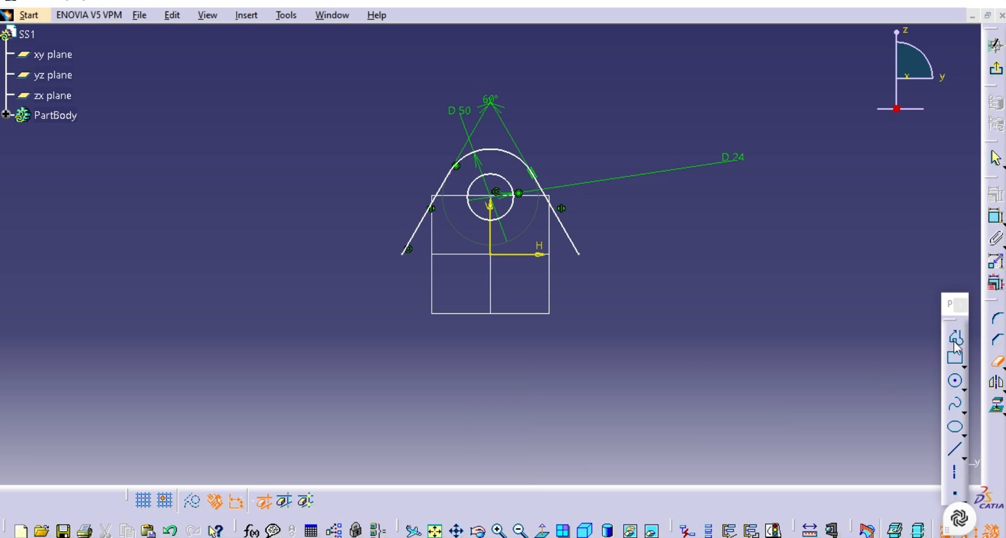
click(955, 336)
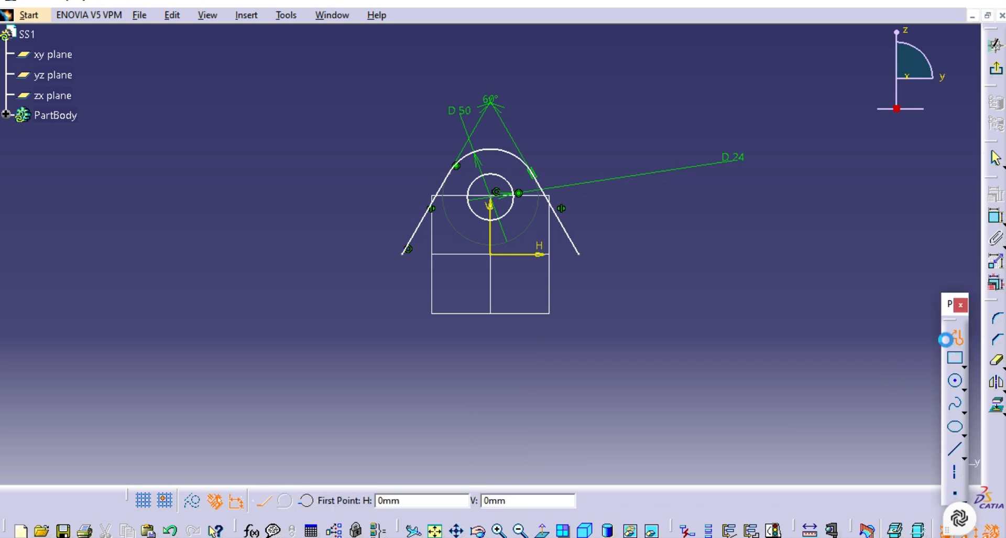
click(578, 254)
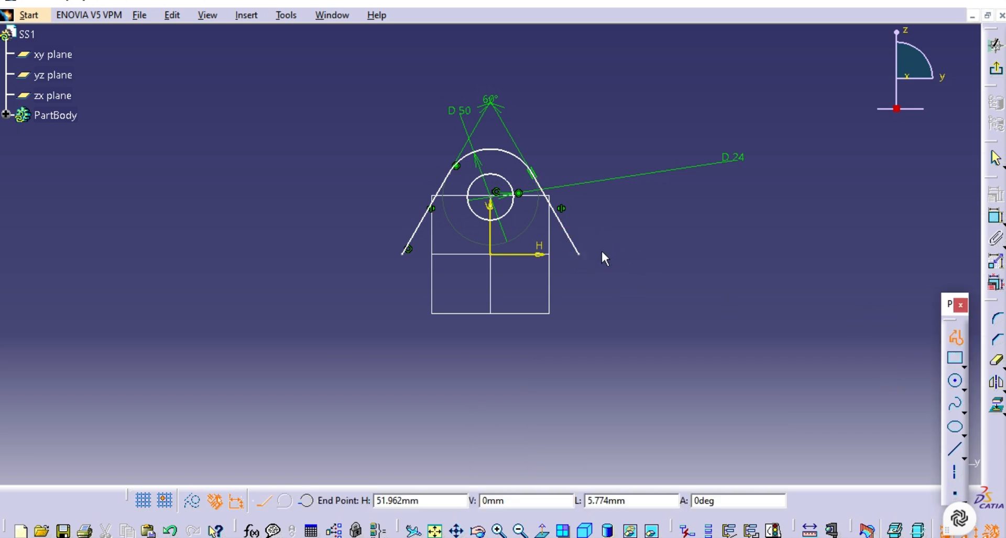
click(737, 257)
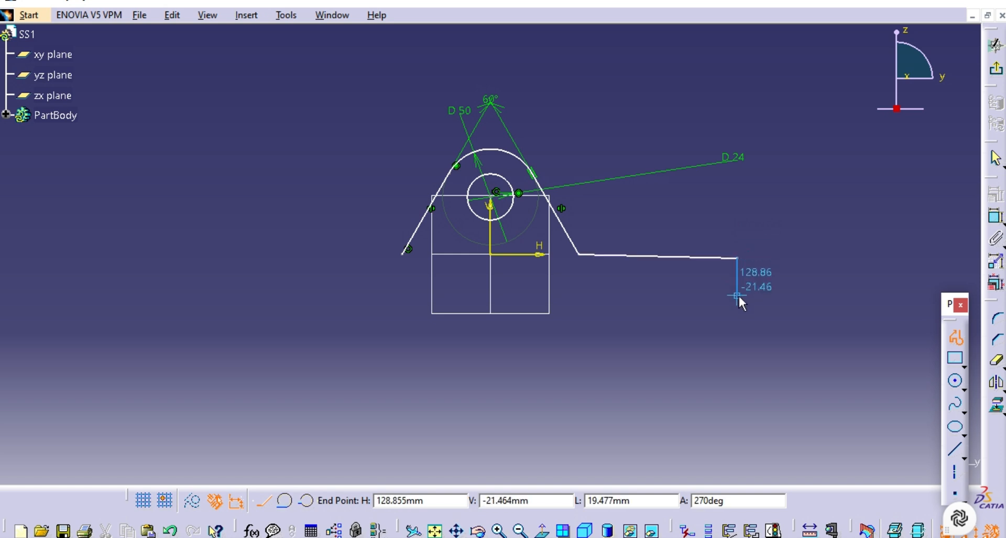
click(738, 312)
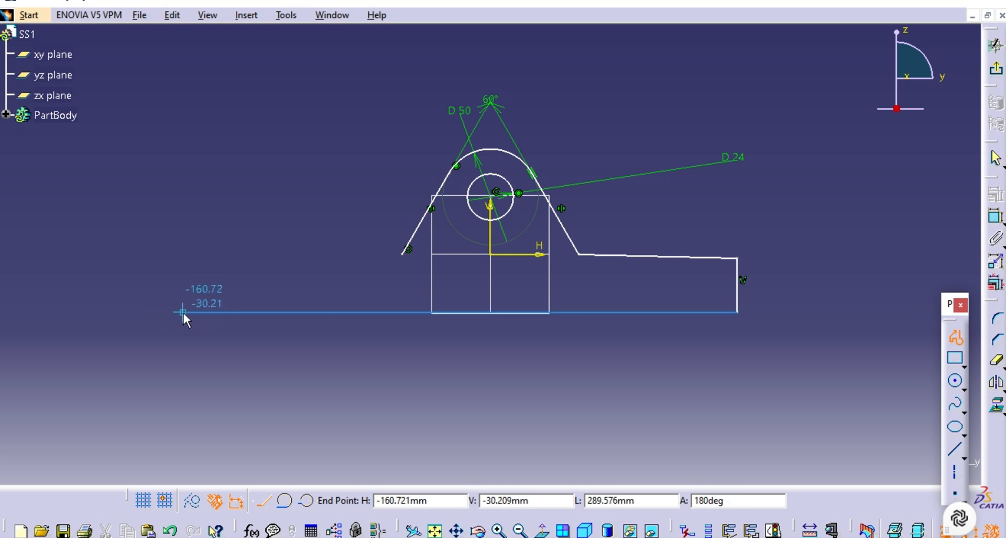
click(182, 311)
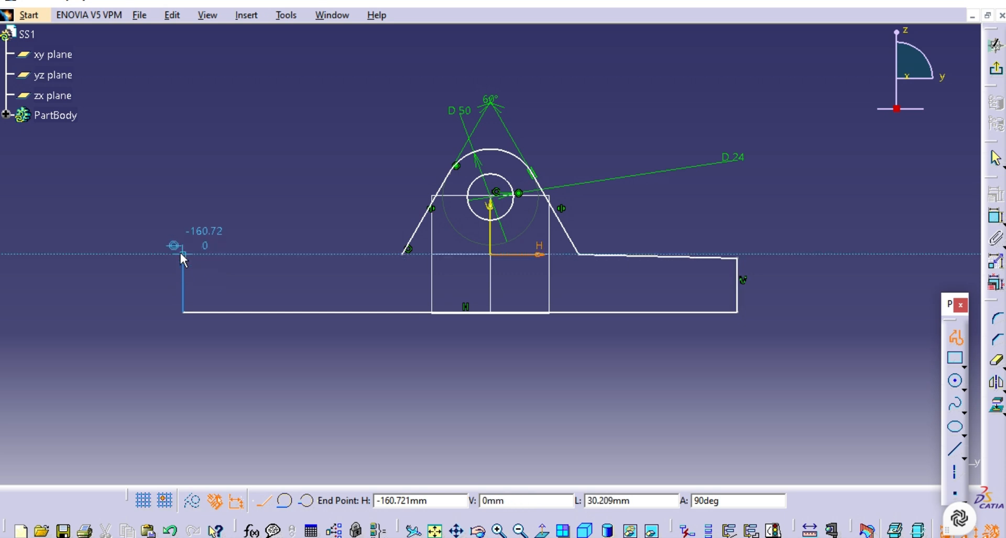
click(182, 255)
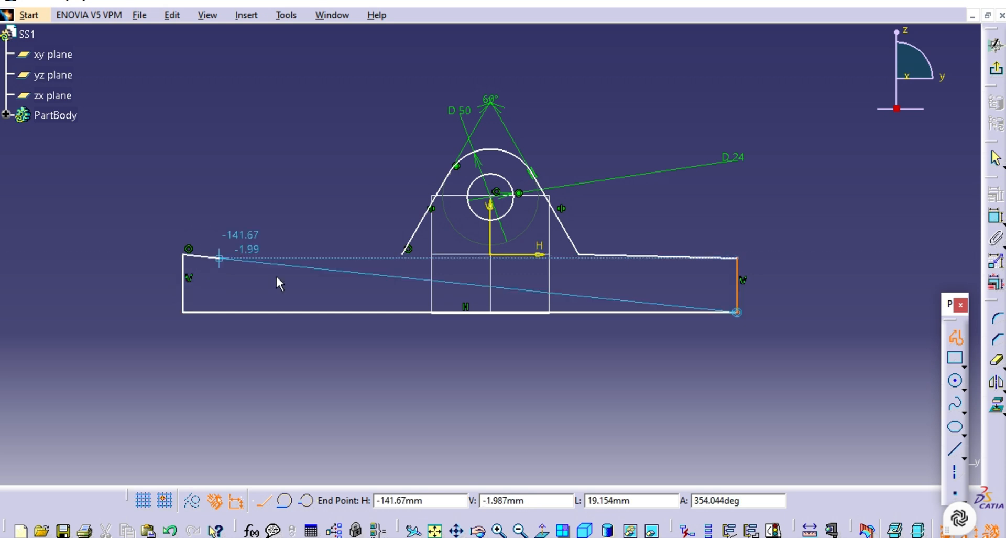
click(404, 254)
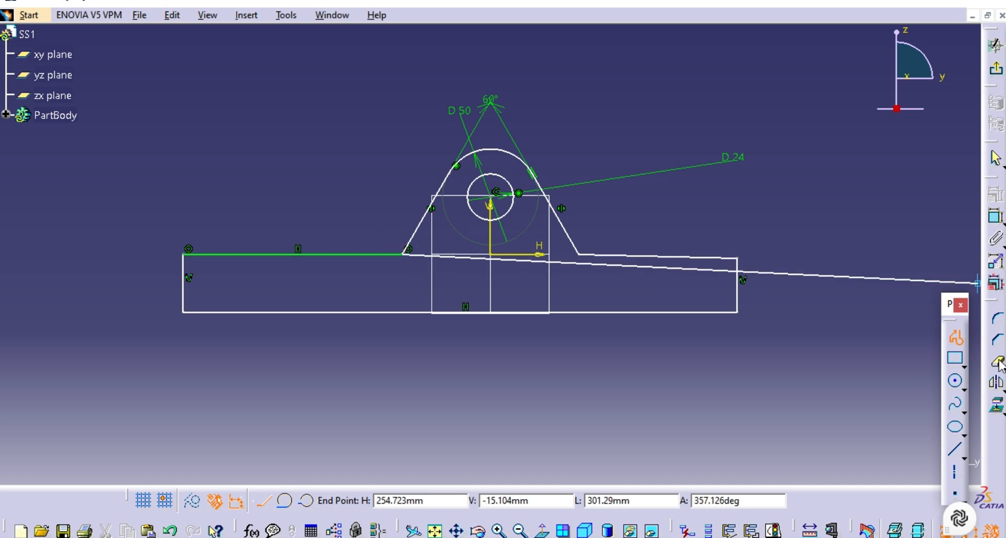
key(Escape)
Step: Replace the sloping upper-right base line with a horizontal line about 130 mm long from the right slanted line's end past the vertical edge
click(683, 257)
key(Delete)
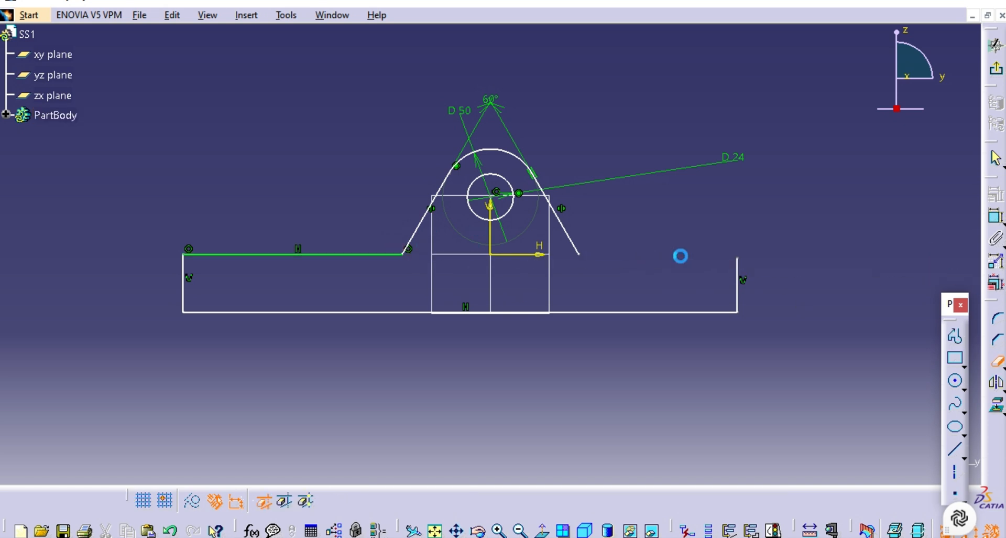
click(955, 454)
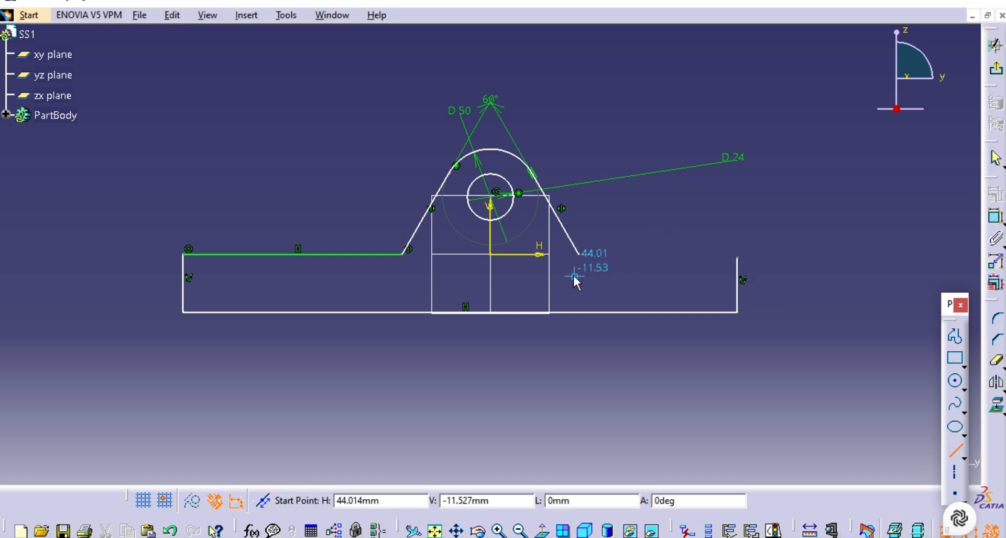
click(579, 255)
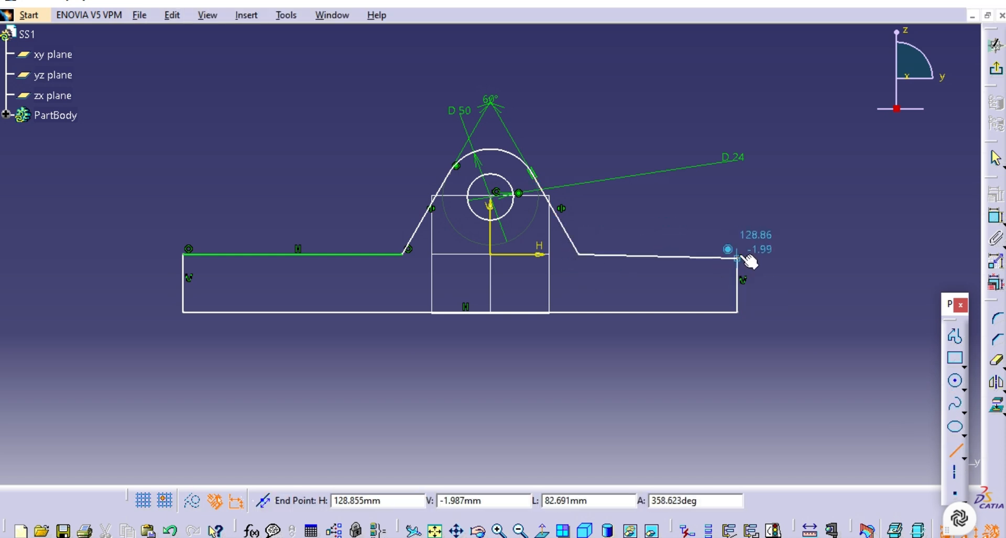
click(828, 254)
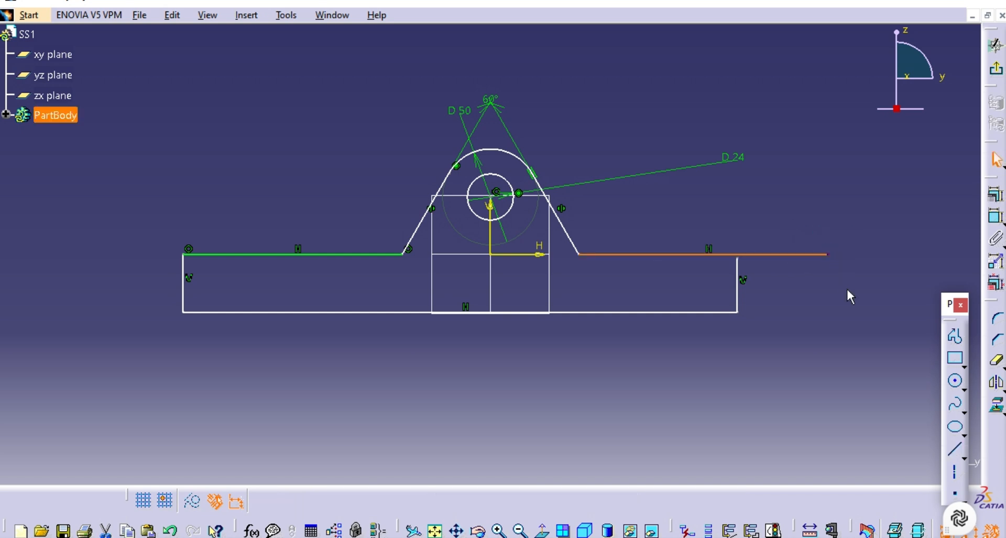
Step: Make the right vertical edge's upper endpoint coincident with the horizontal line and quick-trim the line's overhang beyond that edge
click(996, 215)
click(786, 255)
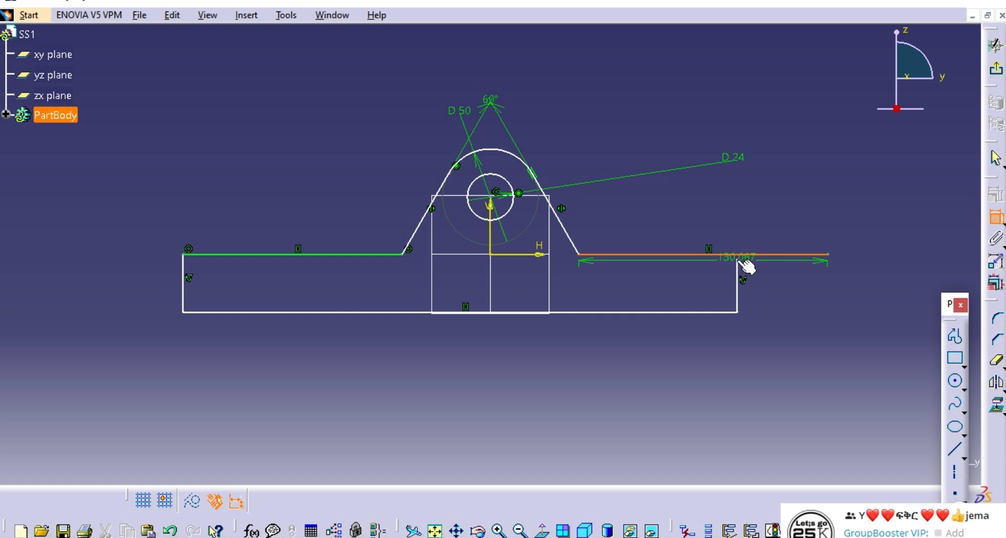
right_click(807, 198)
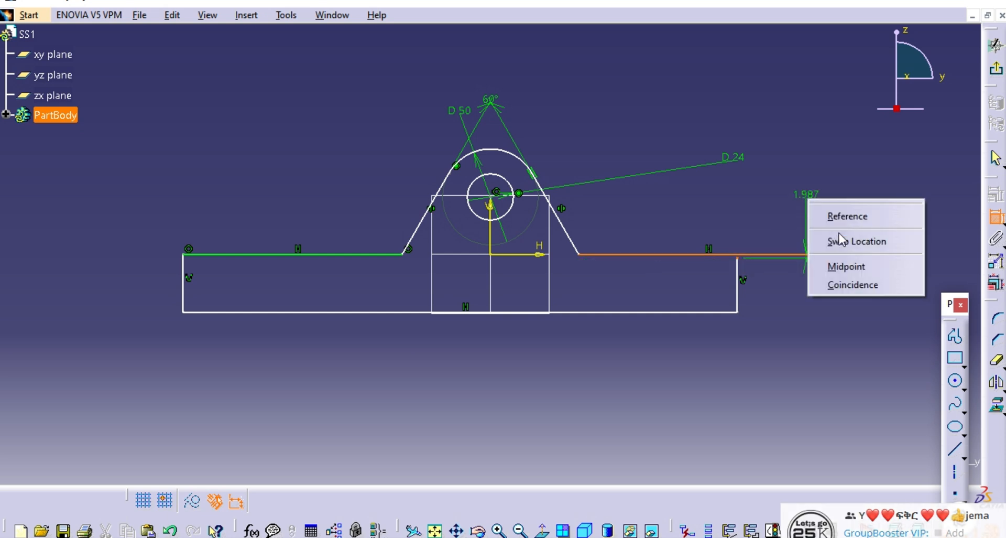
click(843, 286)
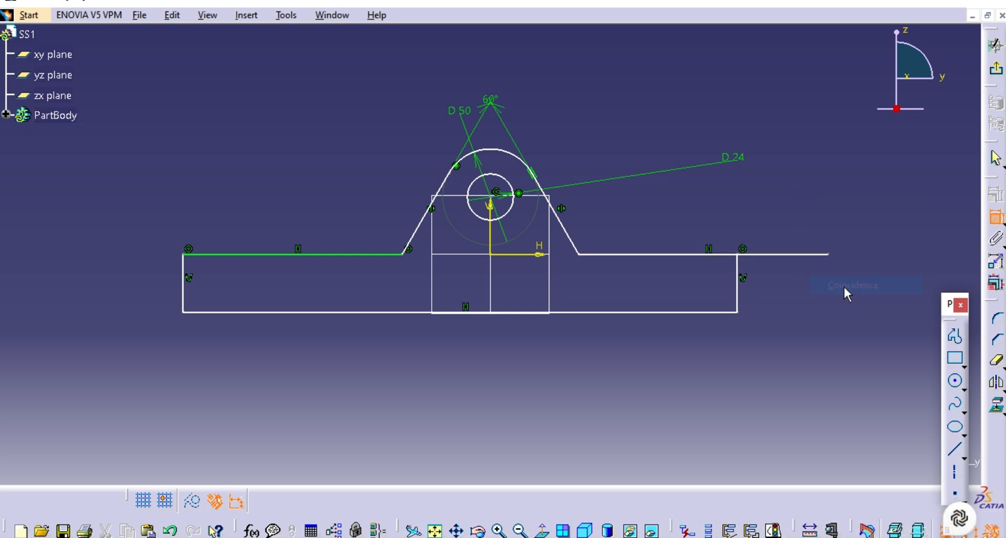
click(996, 362)
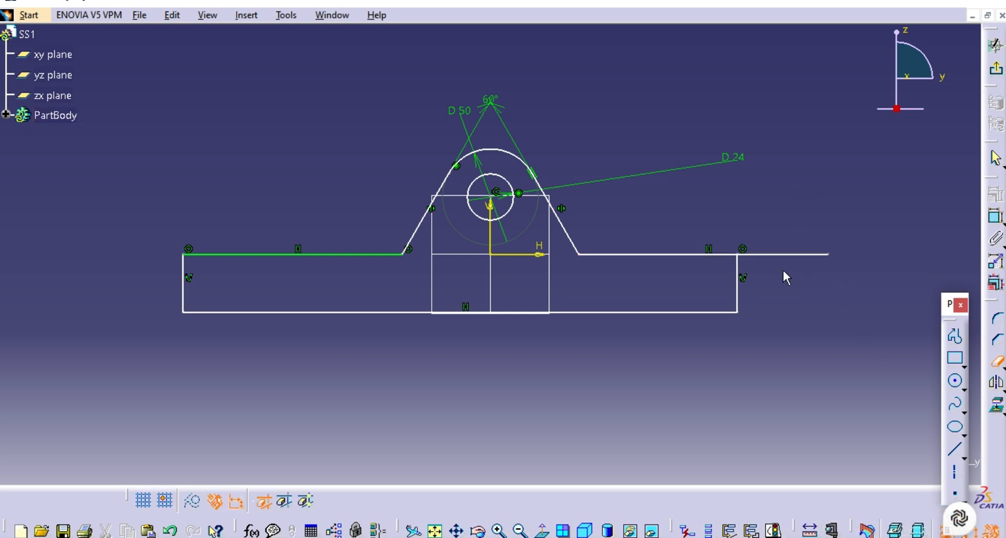
click(770, 254)
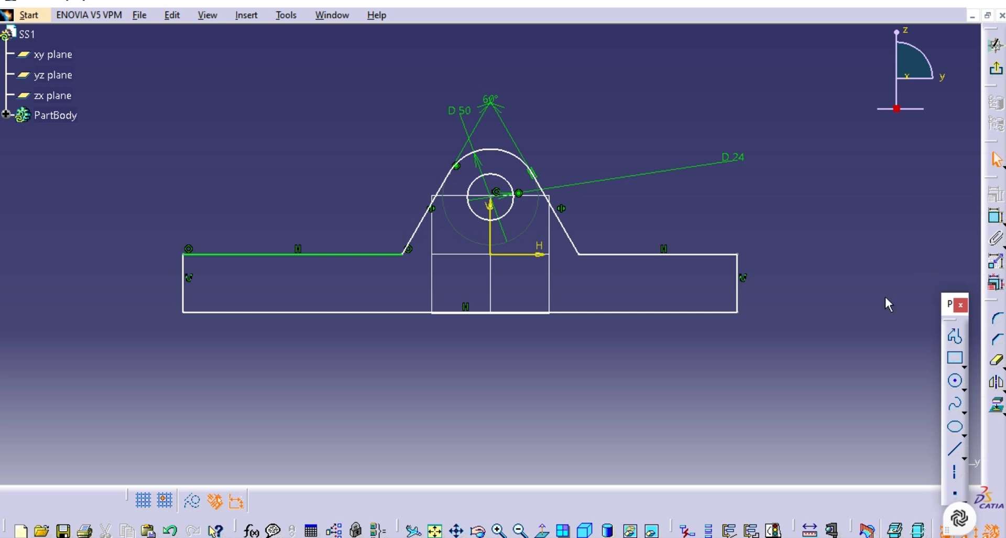
Step: Constrain the base's left and right vertical edges to be symmetric about the V axis
click(738, 288)
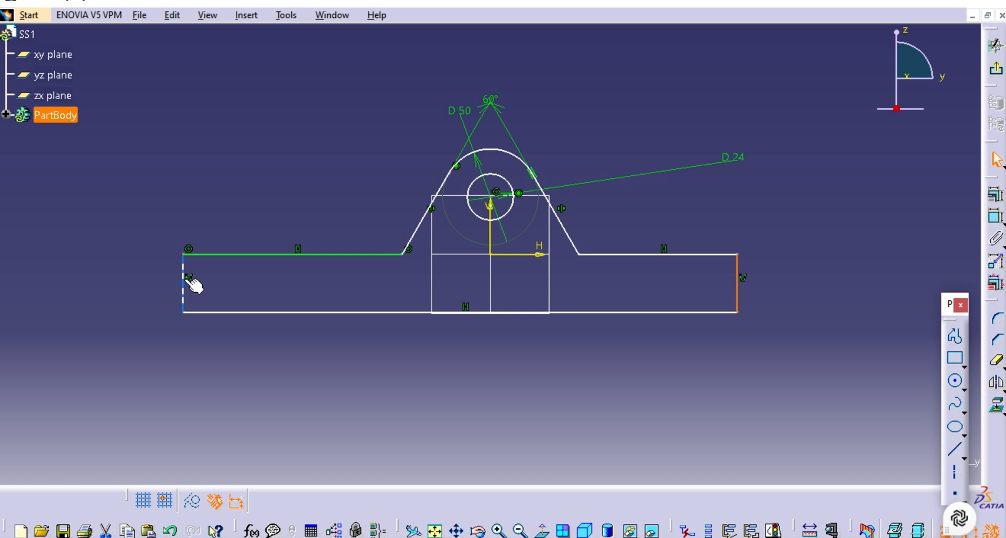
ctrl+click(184, 286)
ctrl+click(495, 240)
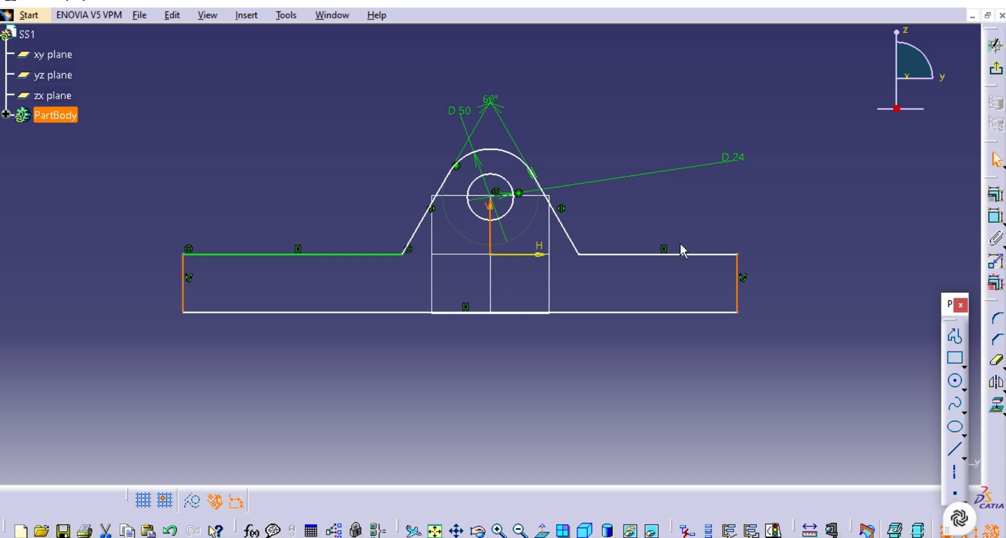
click(996, 194)
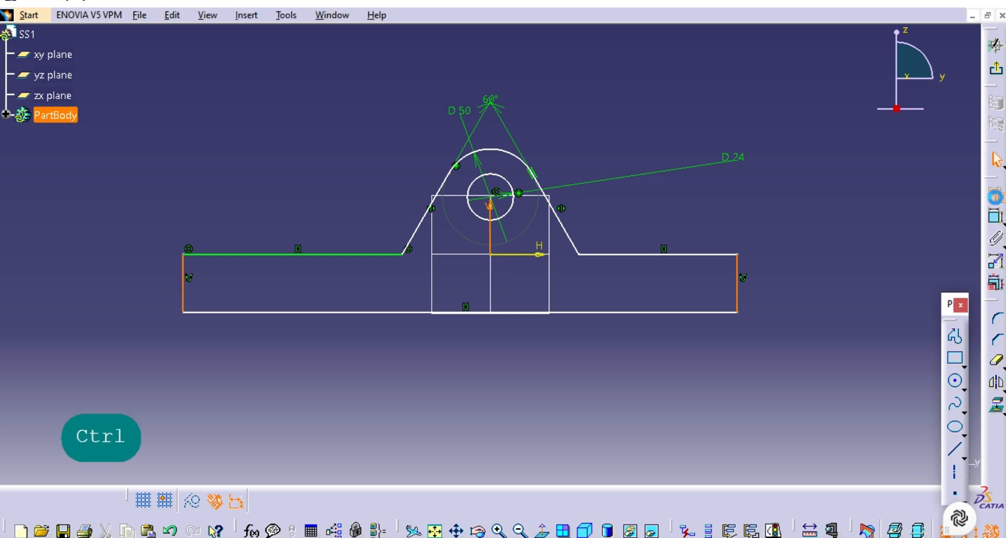
click(832, 405)
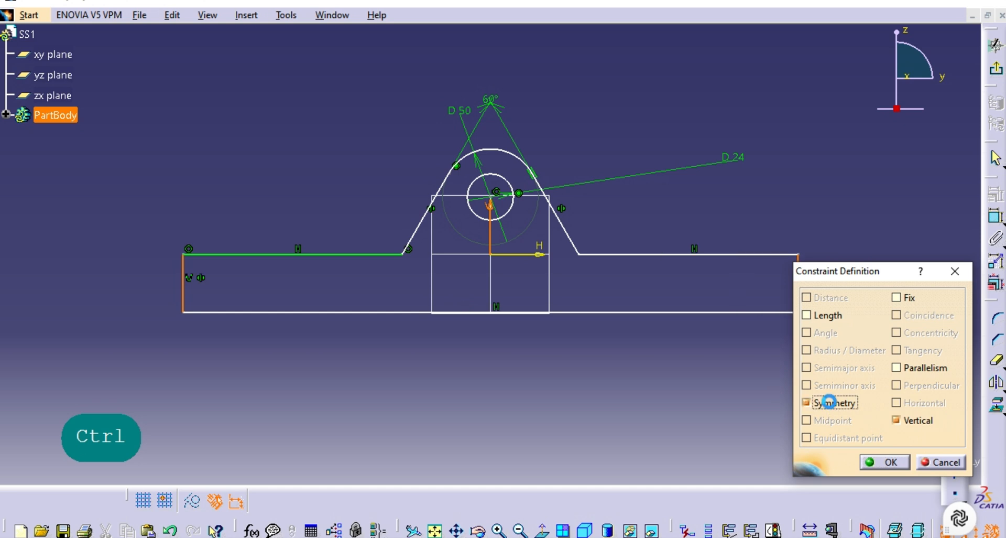
key(Return)
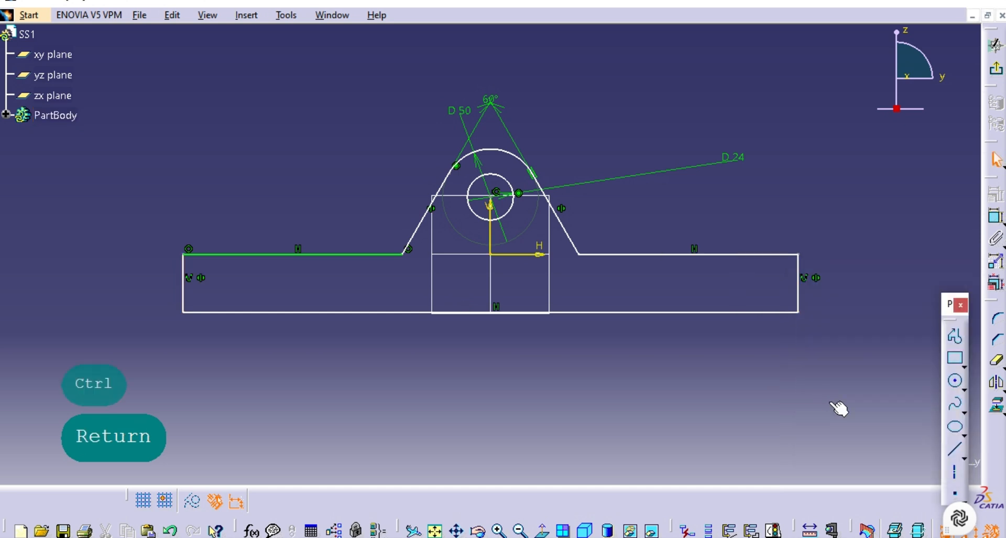
Step: Dimension the overall width of the base along its lower line and set it to 140 mm
click(996, 216)
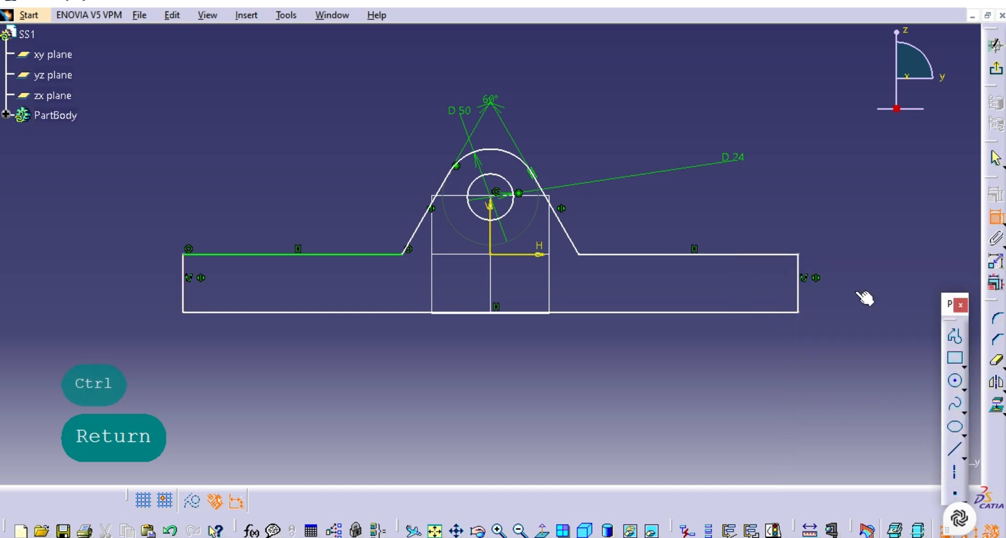
click(622, 314)
click(591, 372)
double_click(589, 368)
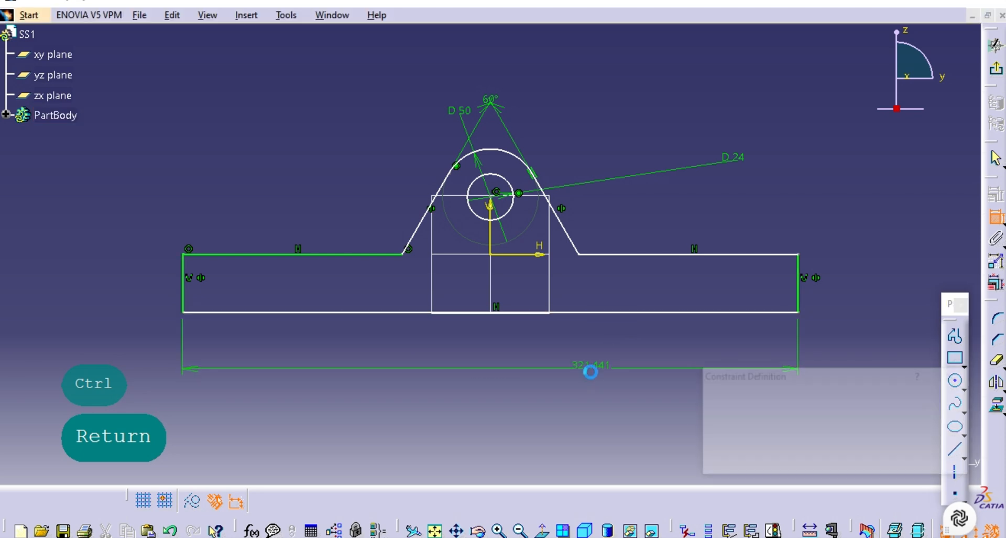
click(336, 536)
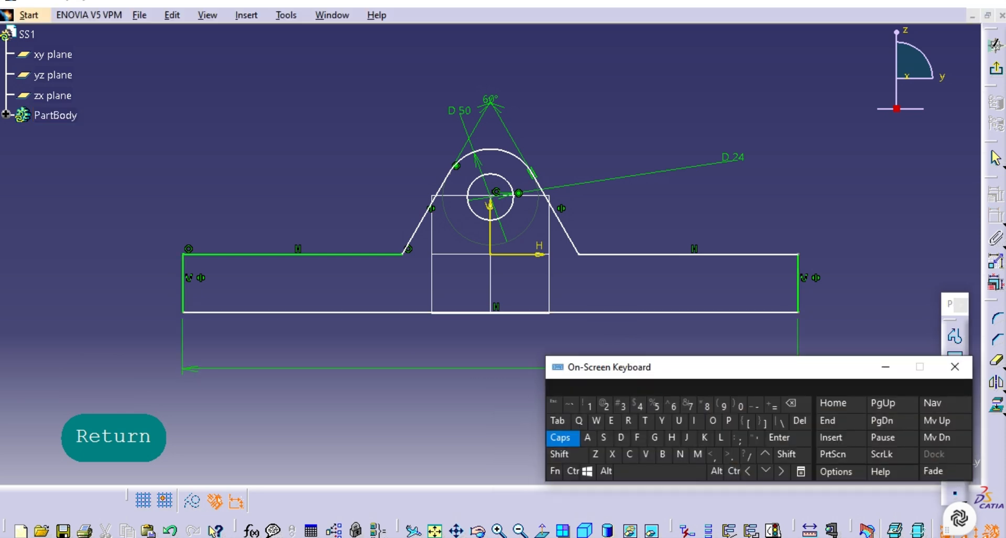
drag(679, 376, 208, 300)
click(685, 405)
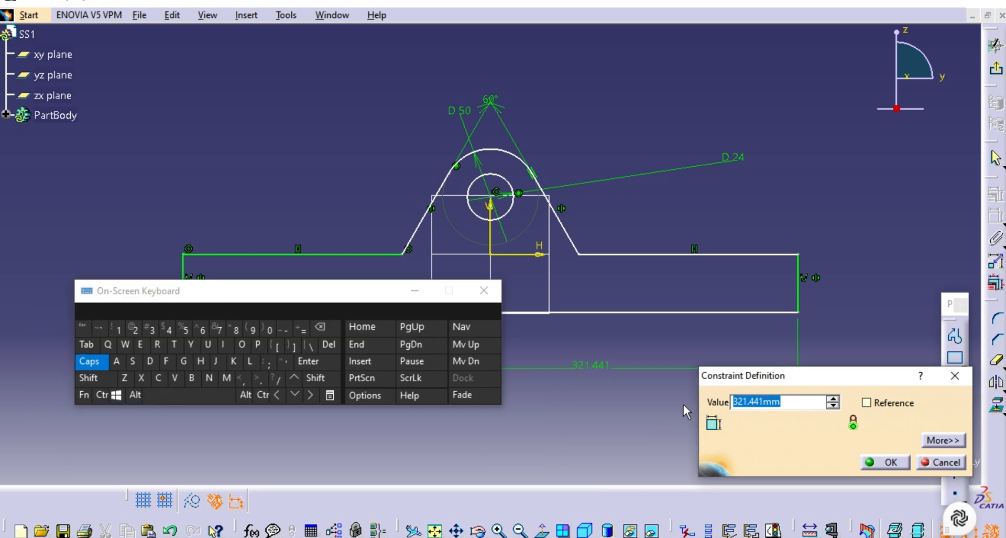
click(121, 334)
click(171, 332)
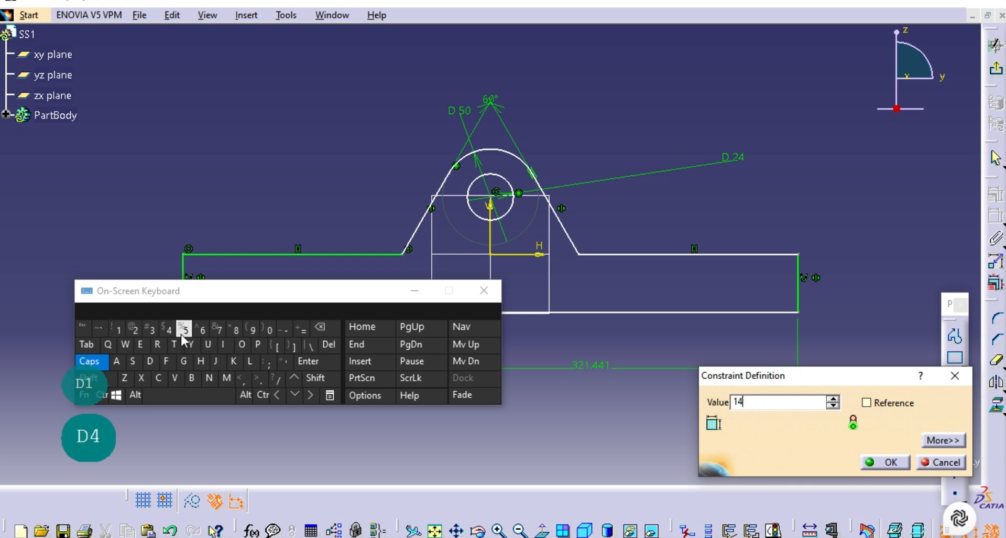
click(274, 329)
click(321, 363)
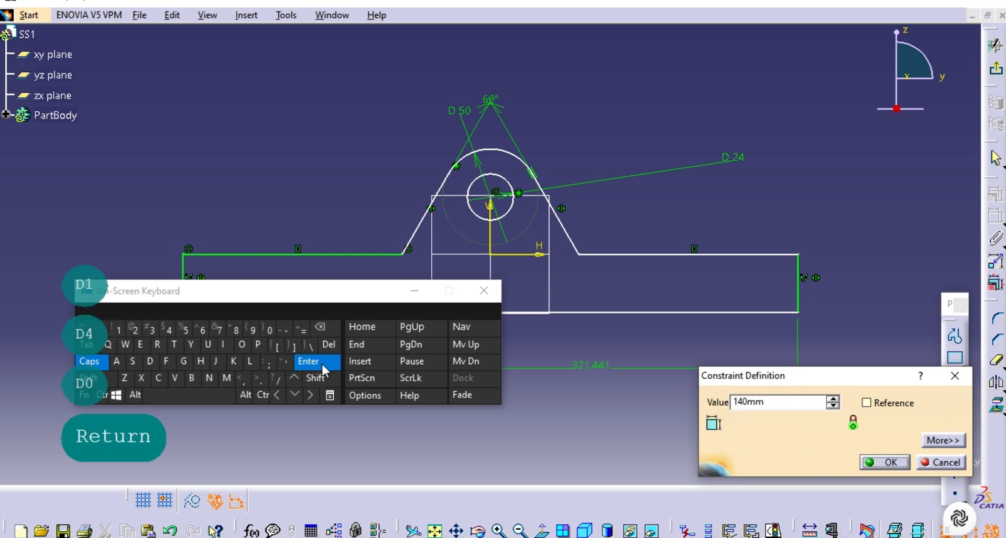
drag(283, 285, 765, 30)
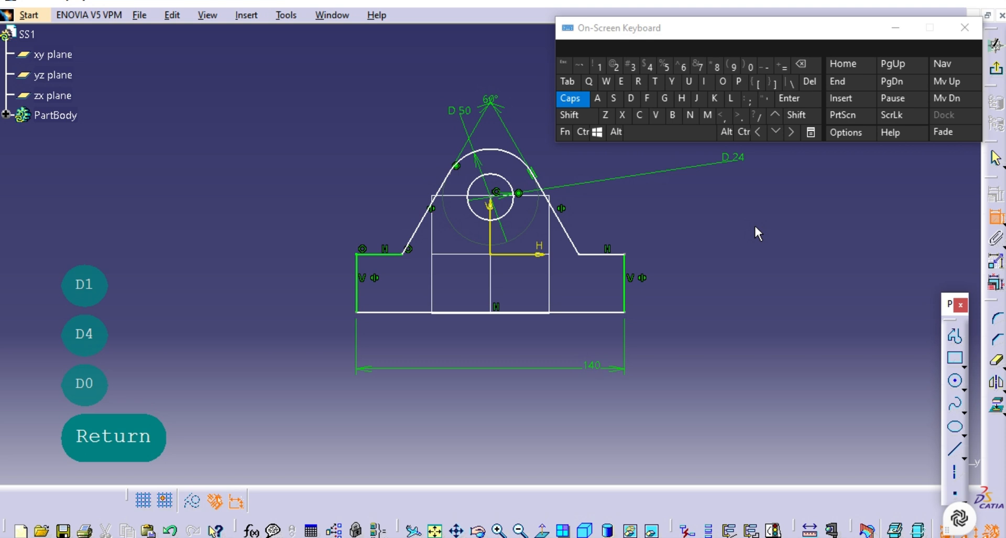
Step: Dimension the height of the base's right vertical edge and set it to 10 mm
click(626, 302)
click(730, 292)
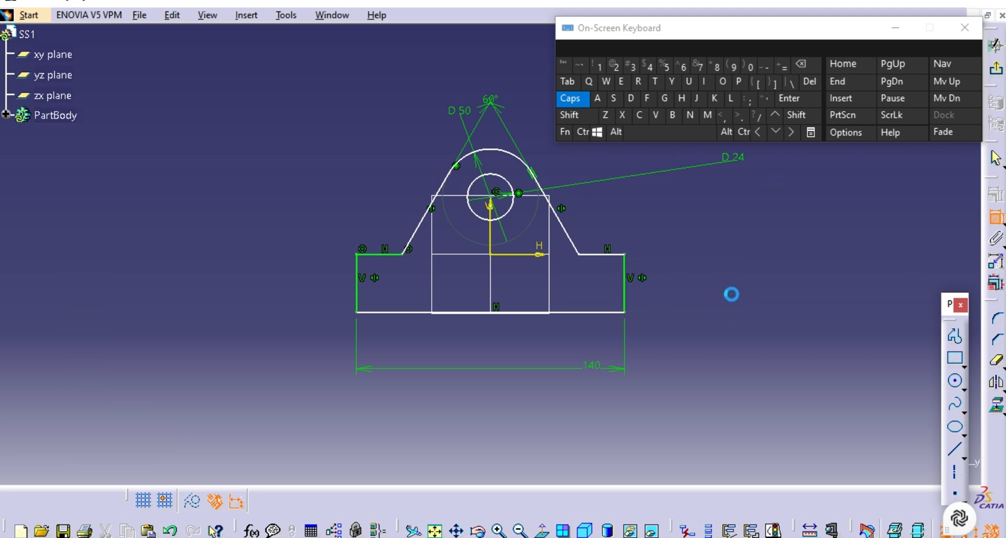
click(626, 290)
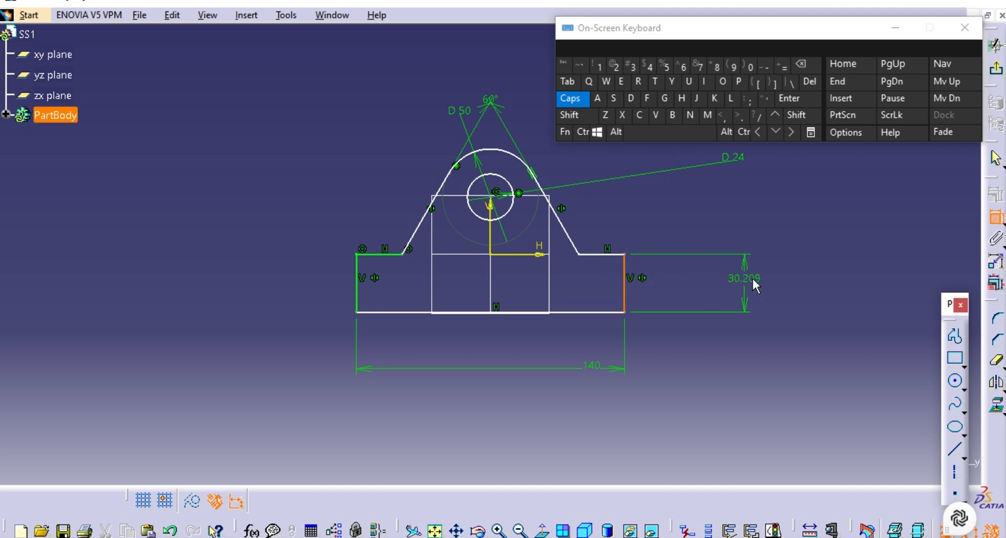
click(753, 277)
double_click(751, 278)
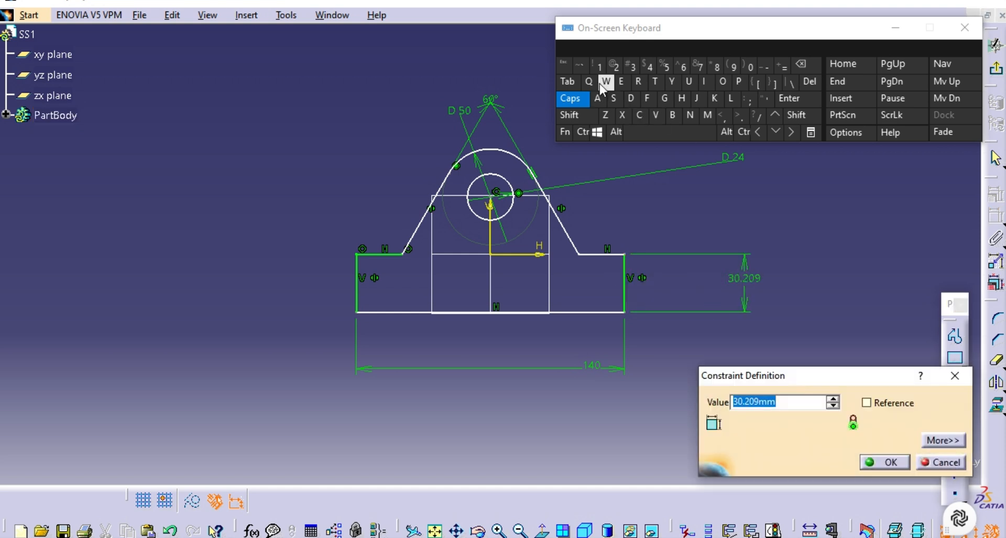
click(598, 66)
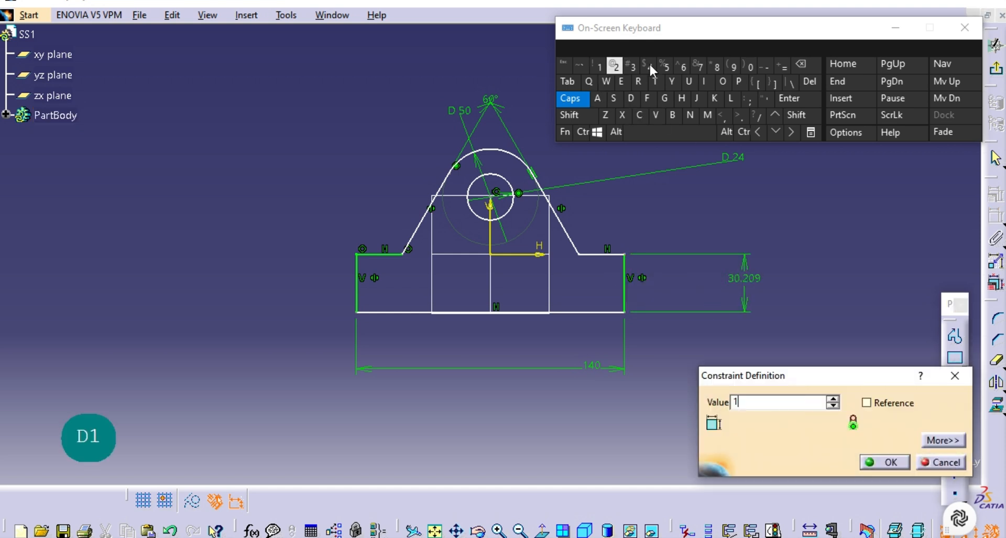
click(752, 67)
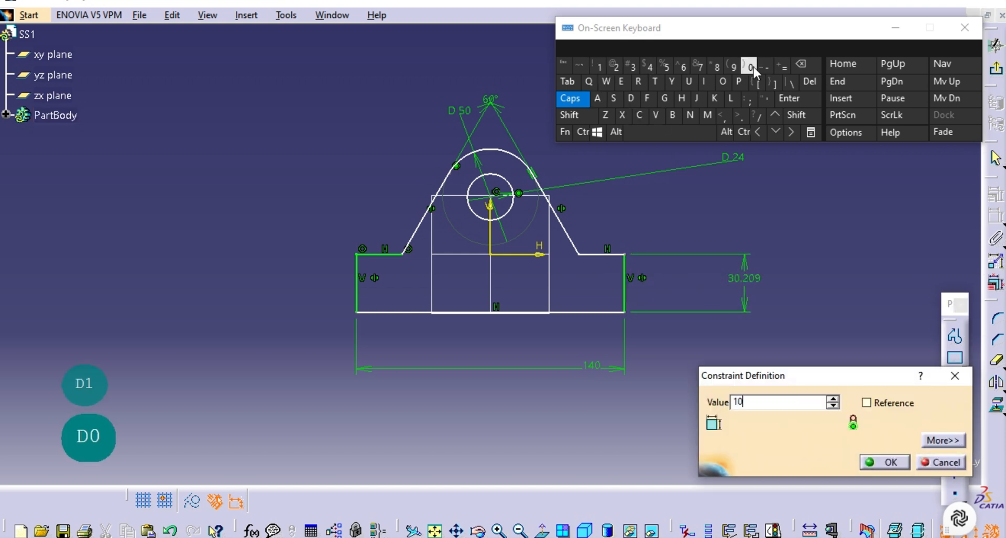
click(797, 100)
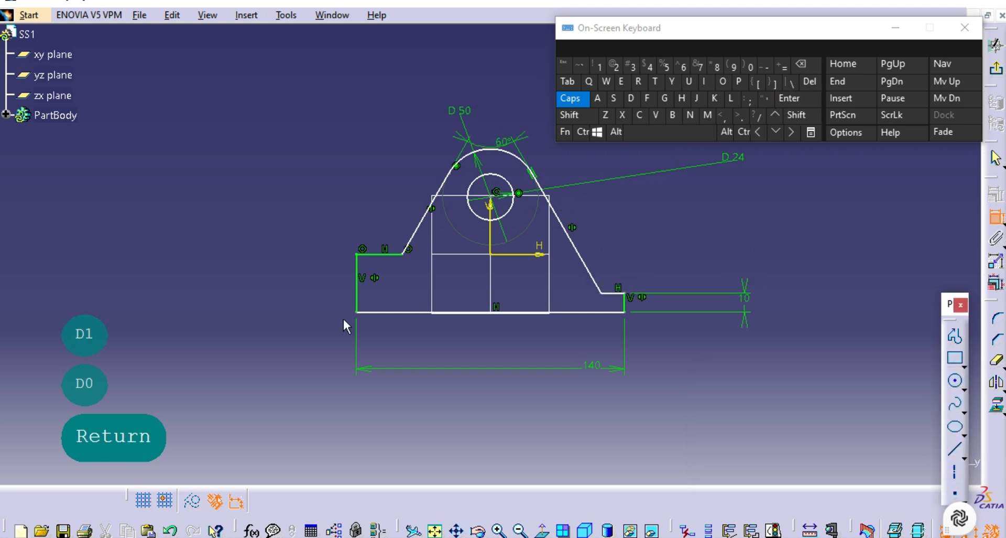
Step: Dimension the height of the base's left vertical edge and set it to 10 mm
click(357, 285)
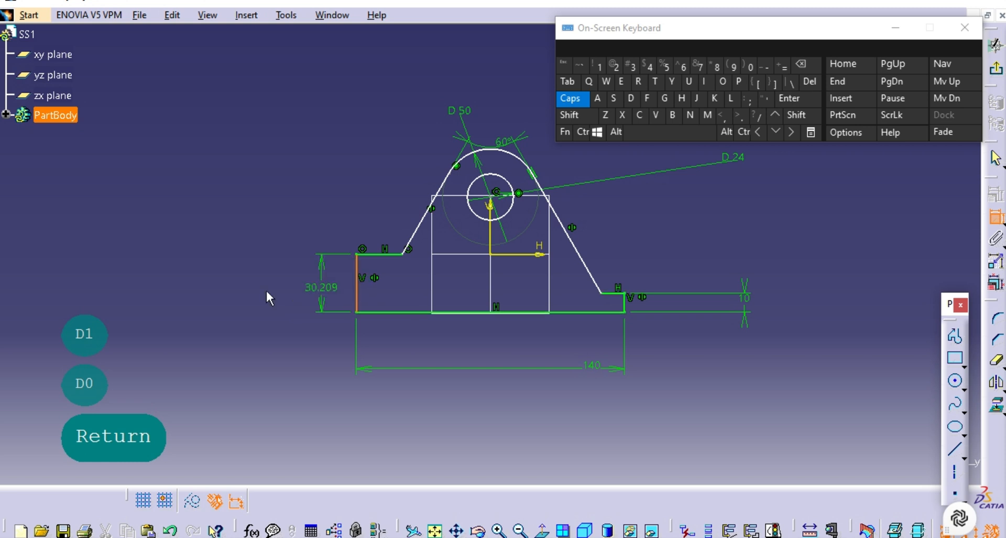
click(267, 286)
click(356, 295)
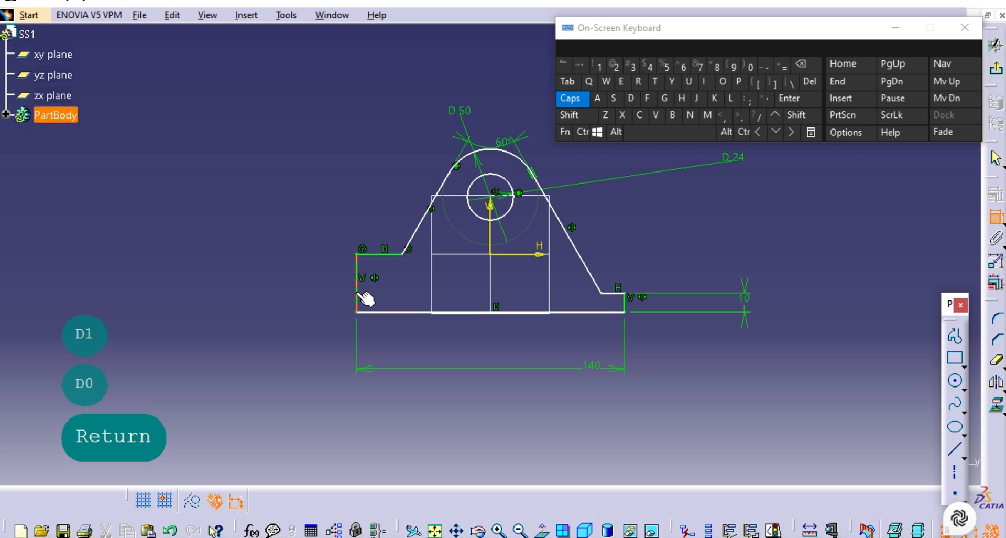
click(241, 285)
double_click(241, 286)
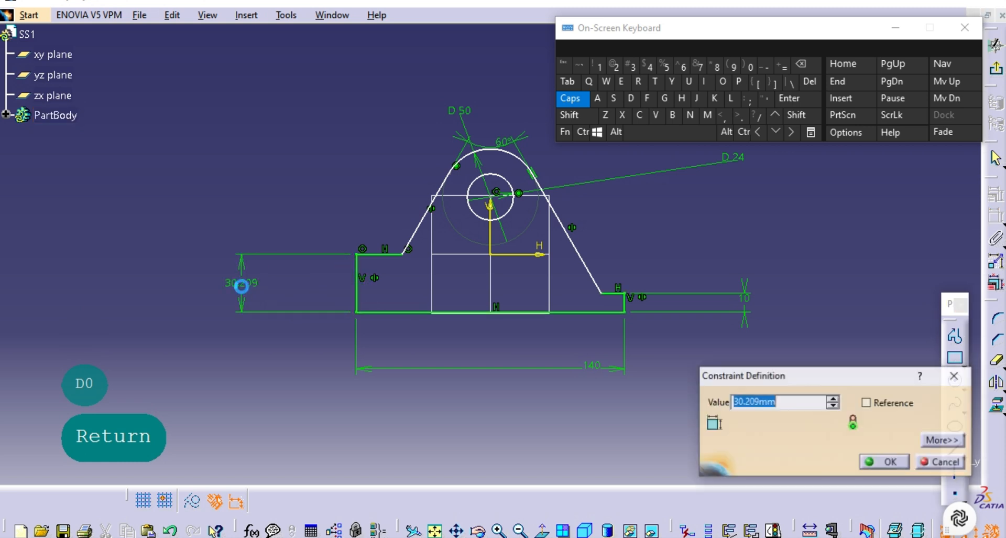
click(598, 66)
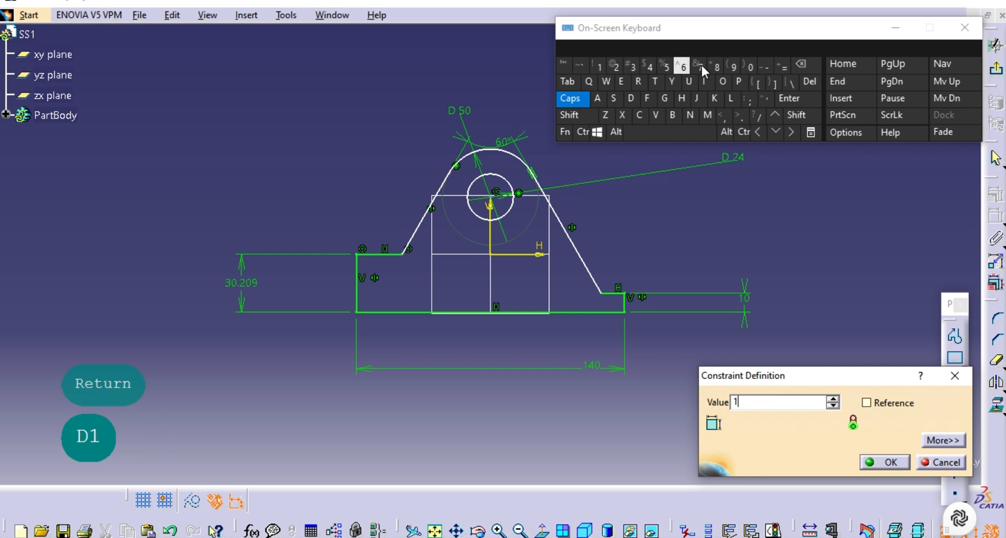
click(752, 68)
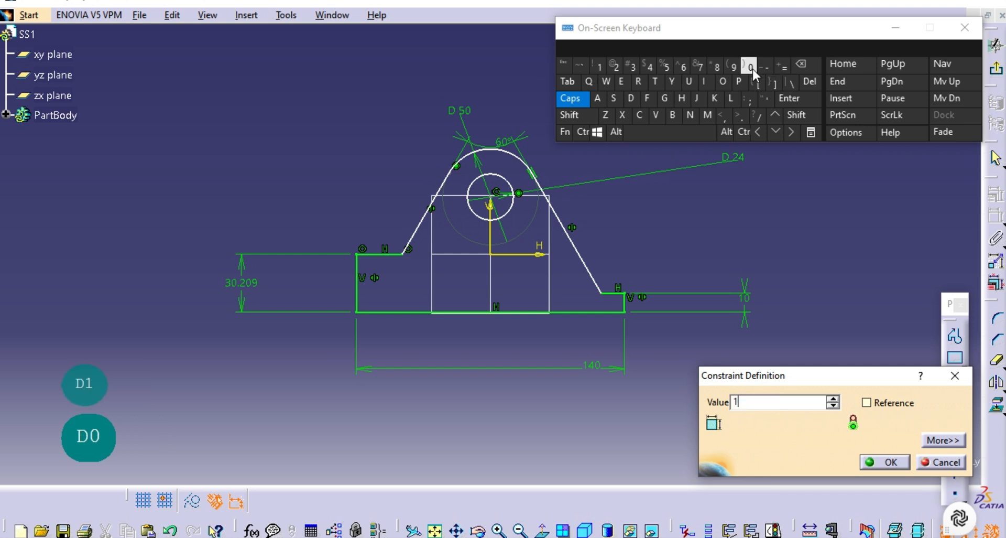
click(807, 102)
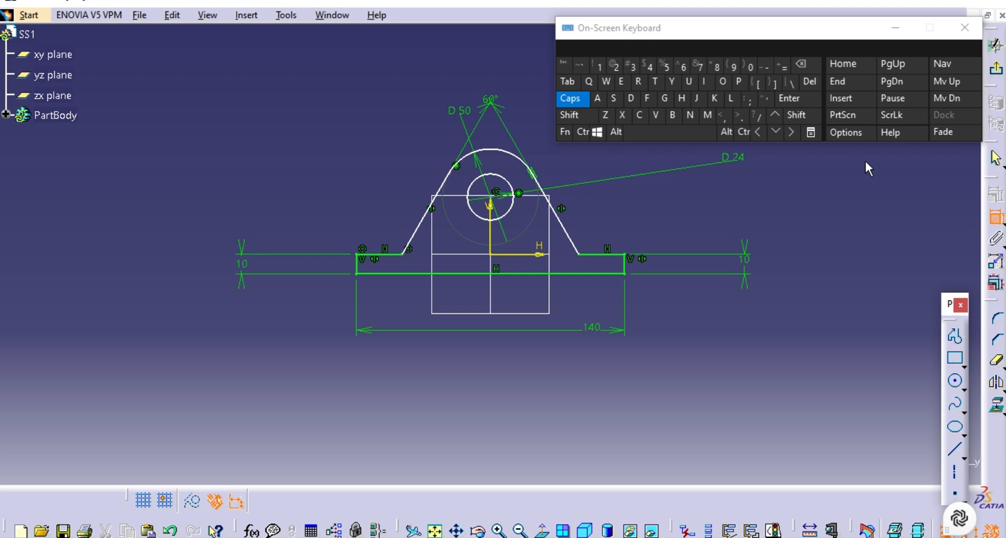
click(896, 29)
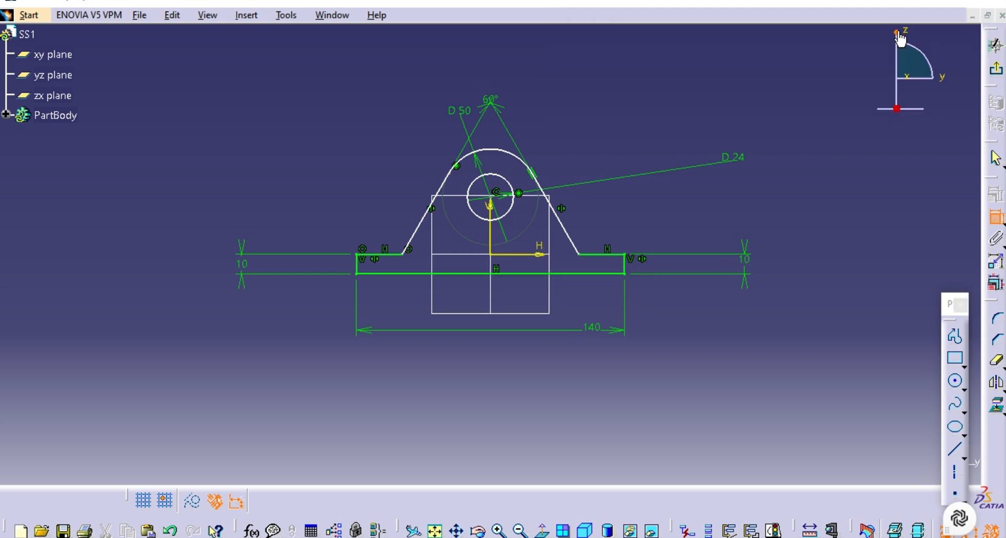
Step: Run Sketch Analysis and check whether the circle and the outer profile are closed
click(287, 15)
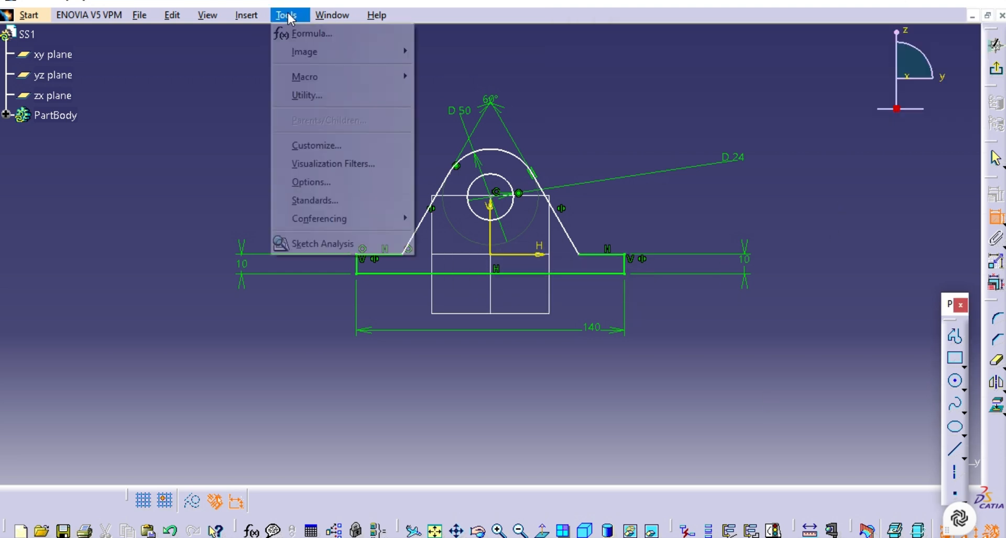
click(329, 244)
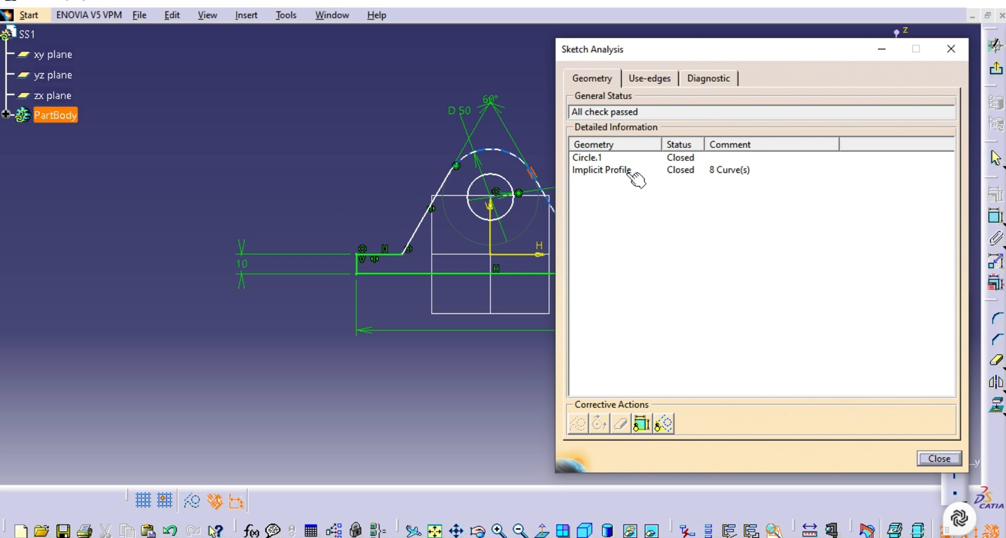
click(694, 174)
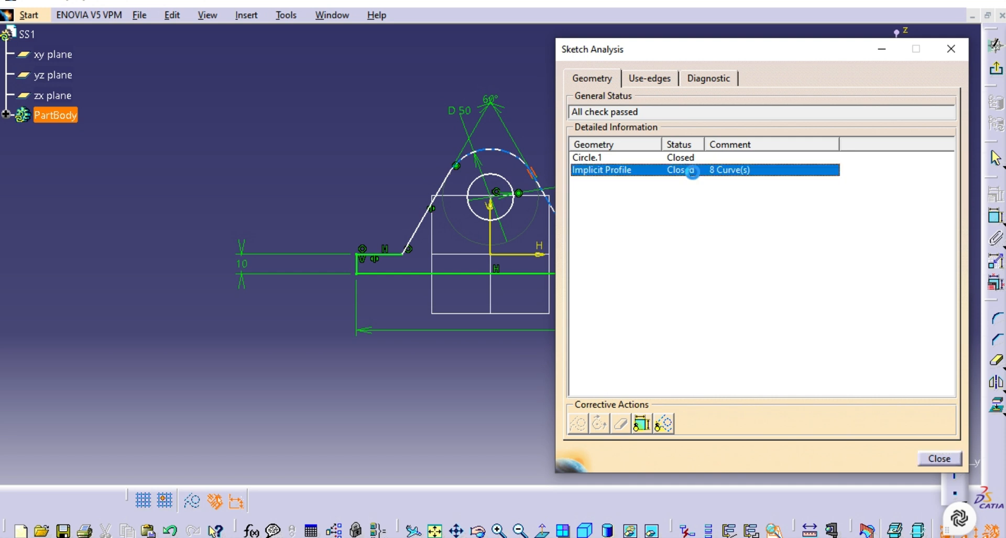
click(951, 49)
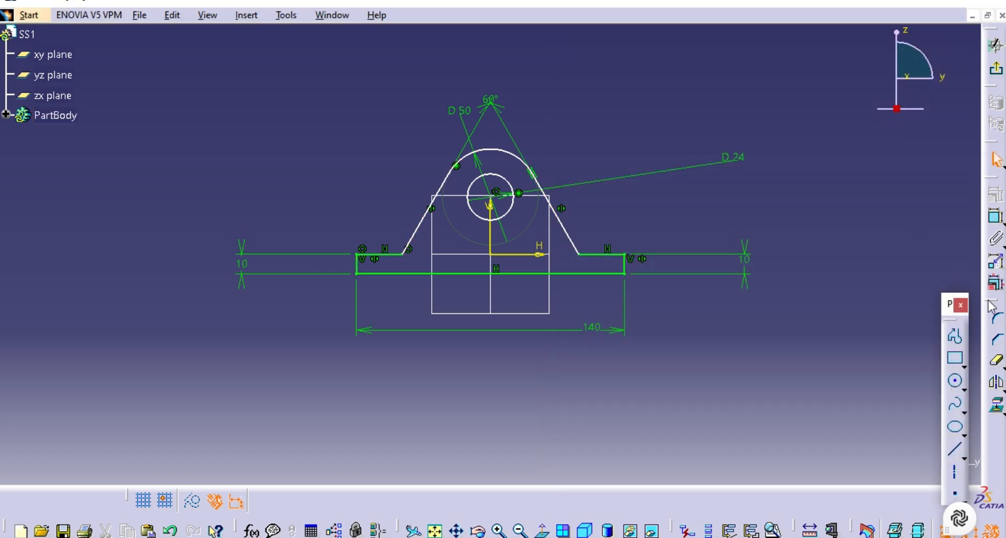
Step: Round the corner between the right slanted line and the base's upper right line with a fillet of about 15 mm radius
click(995, 317)
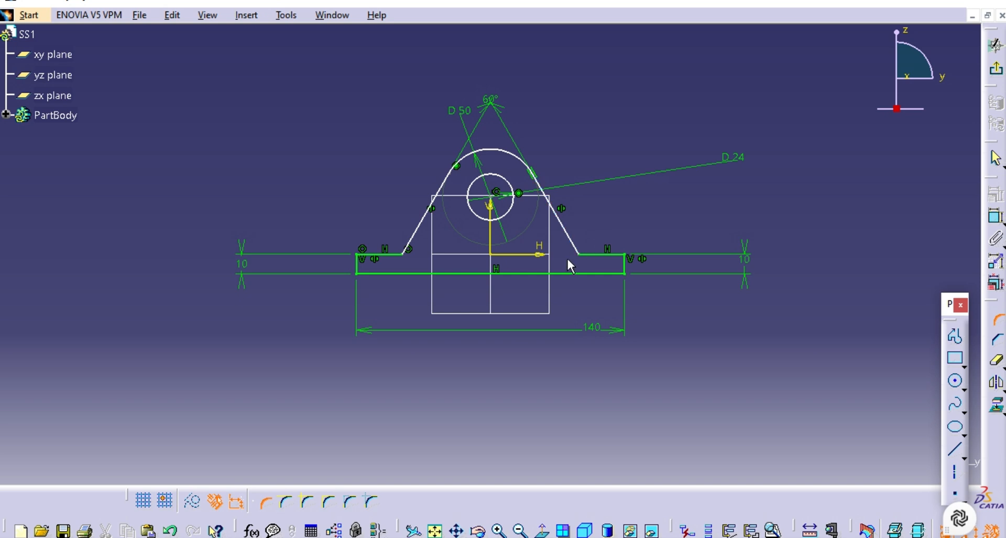
click(586, 252)
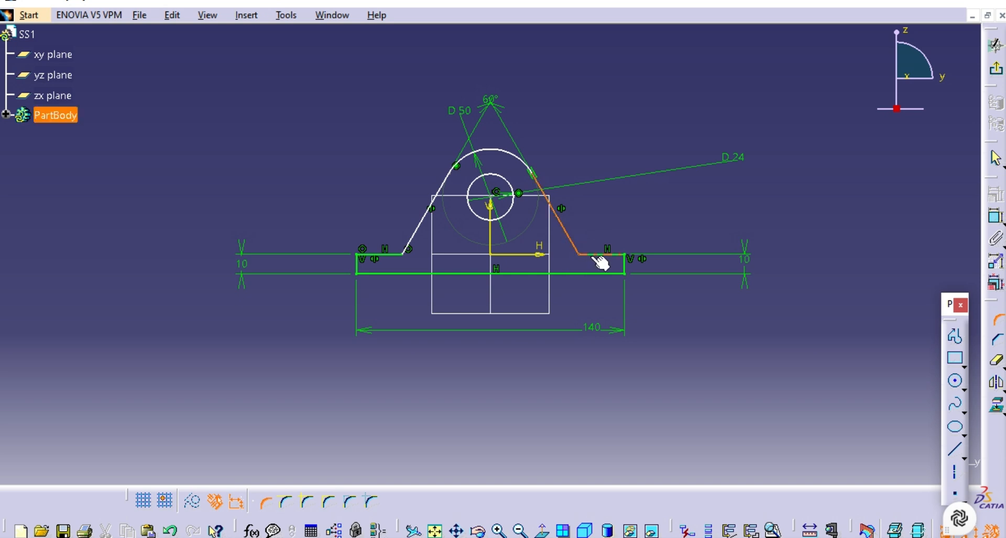
click(591, 254)
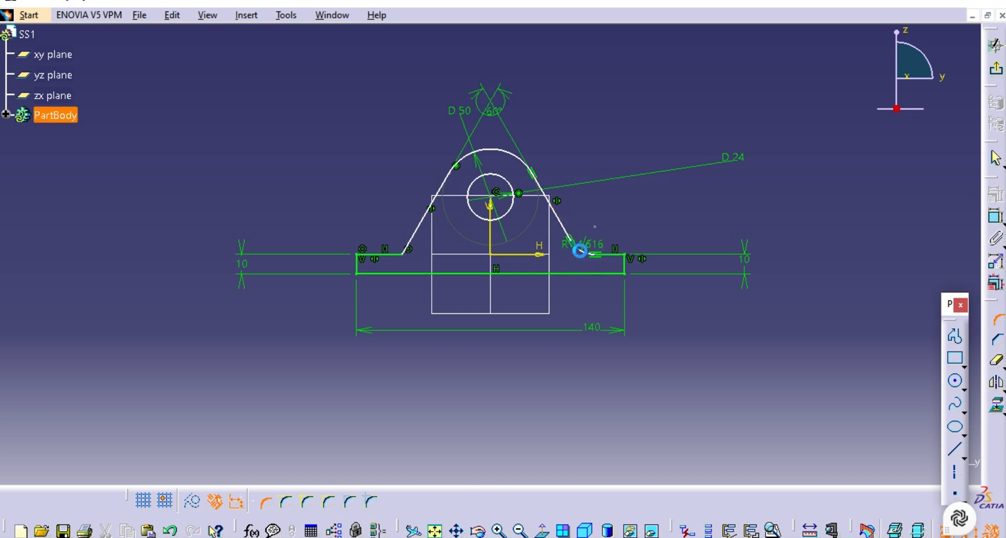
Step: Try to set the radius of the fillet at the right slanted line's foot to 5 mm
double_click(583, 242)
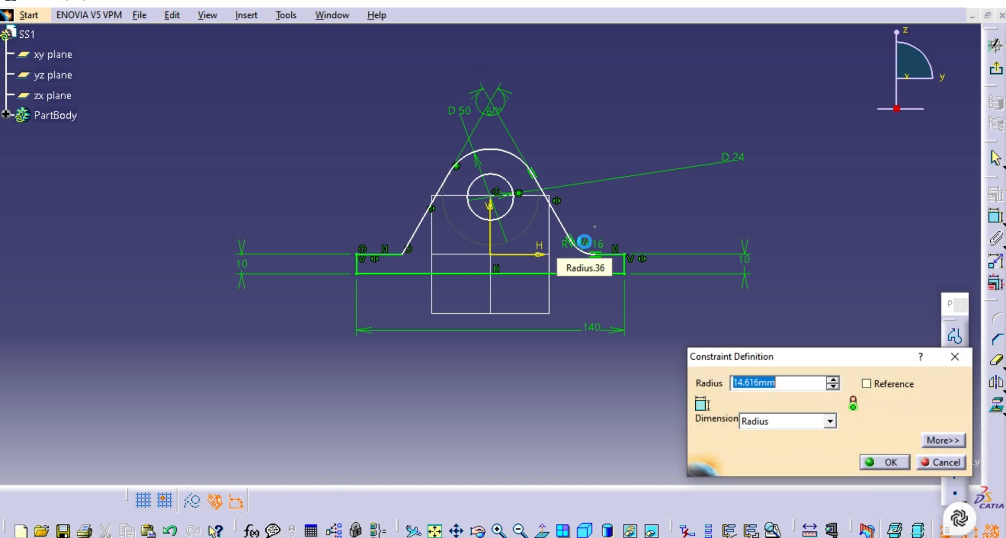
click(602, 537)
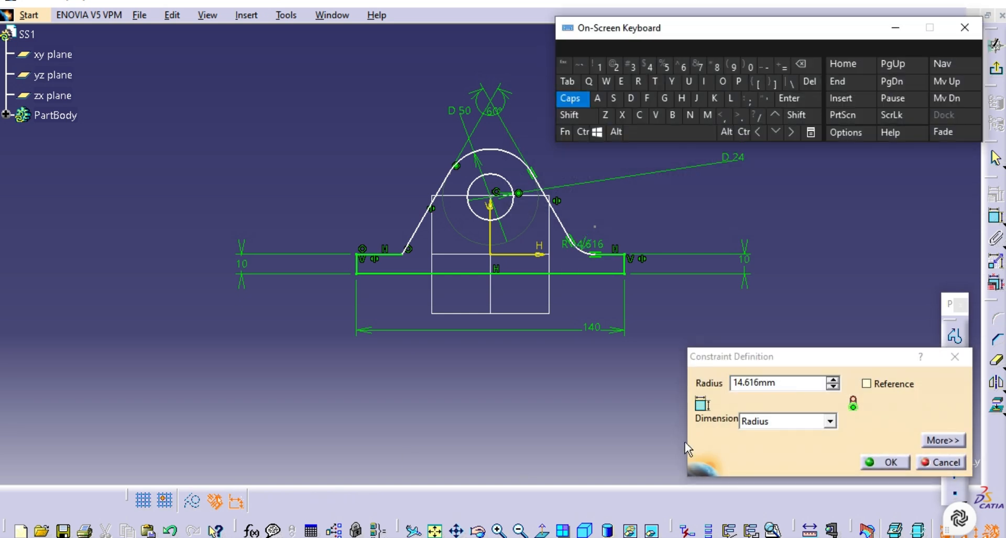
drag(791, 383, 723, 387)
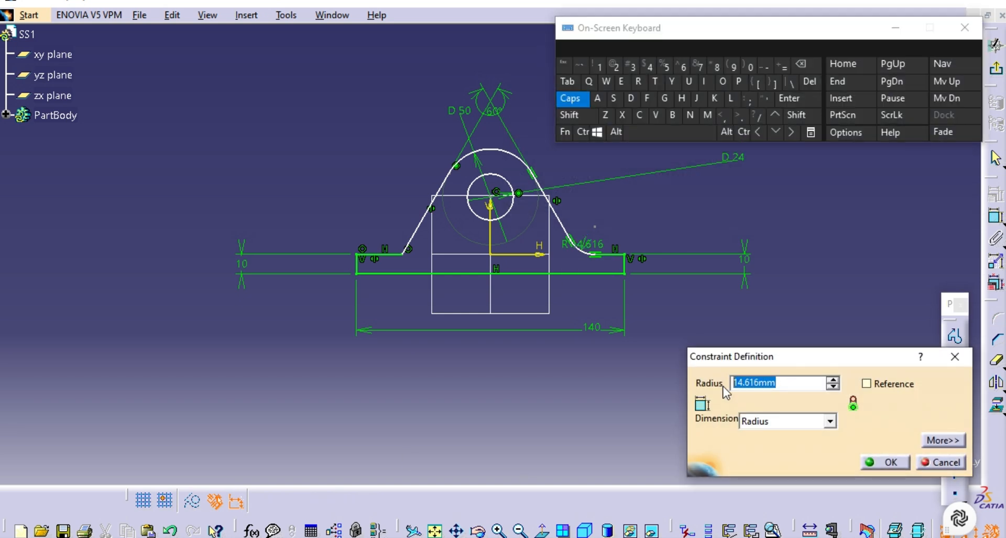
click(664, 67)
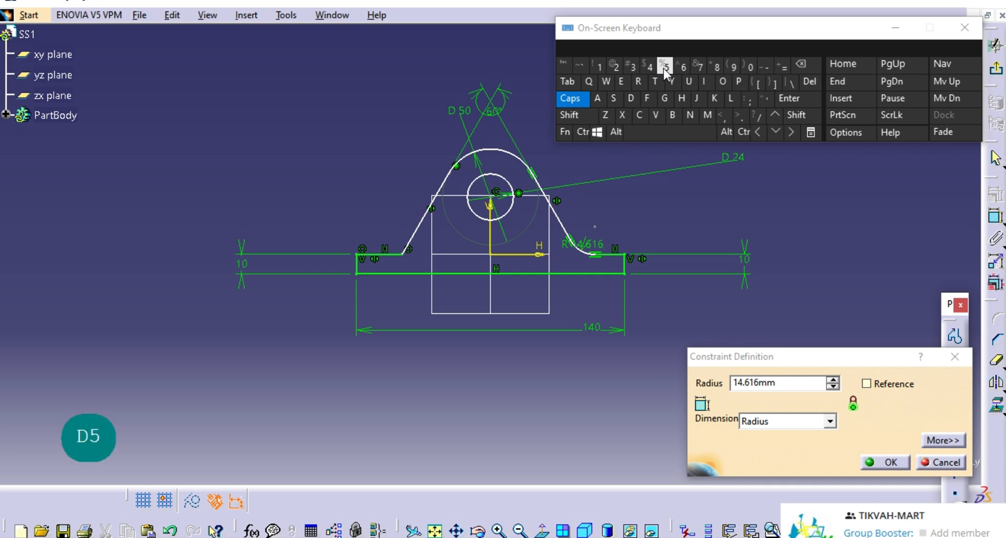
click(777, 97)
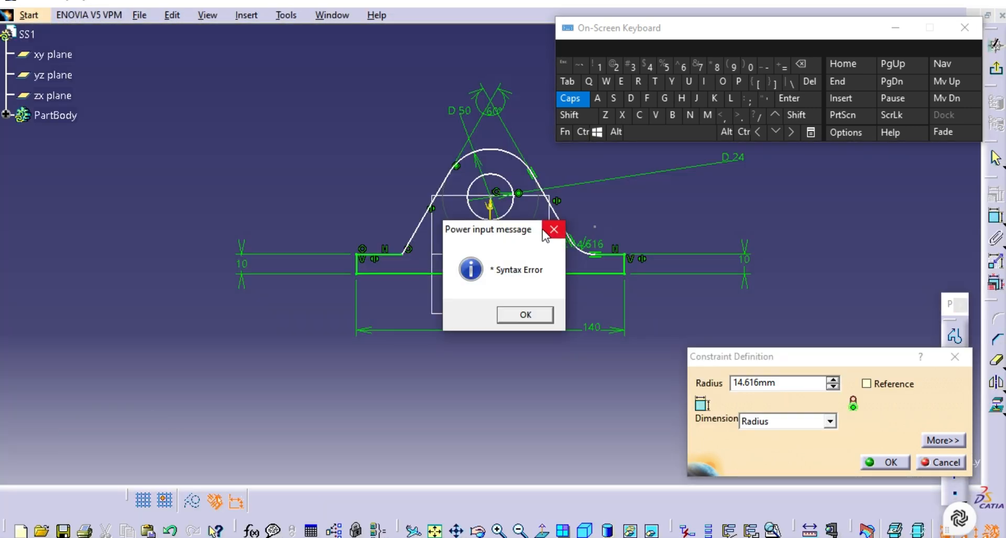
click(545, 232)
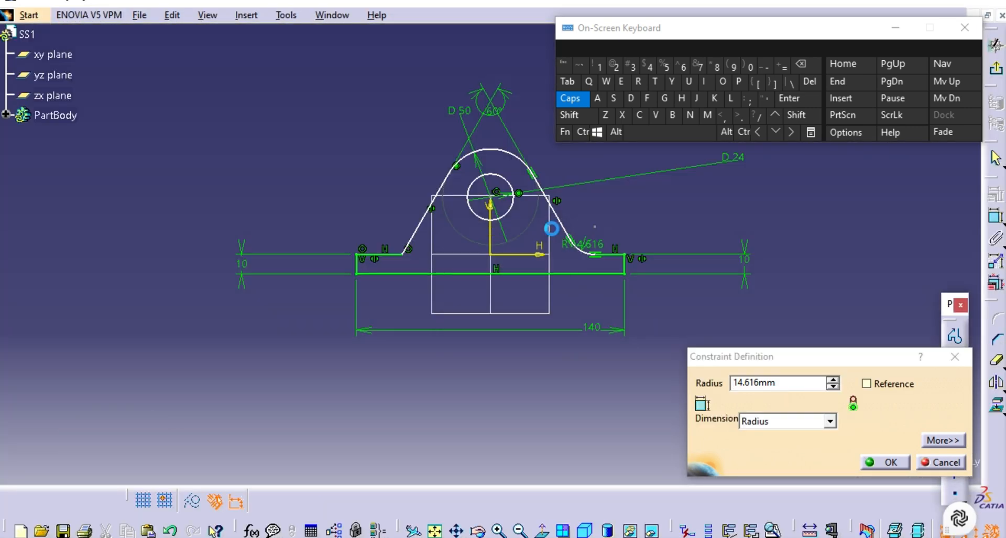
click(954, 357)
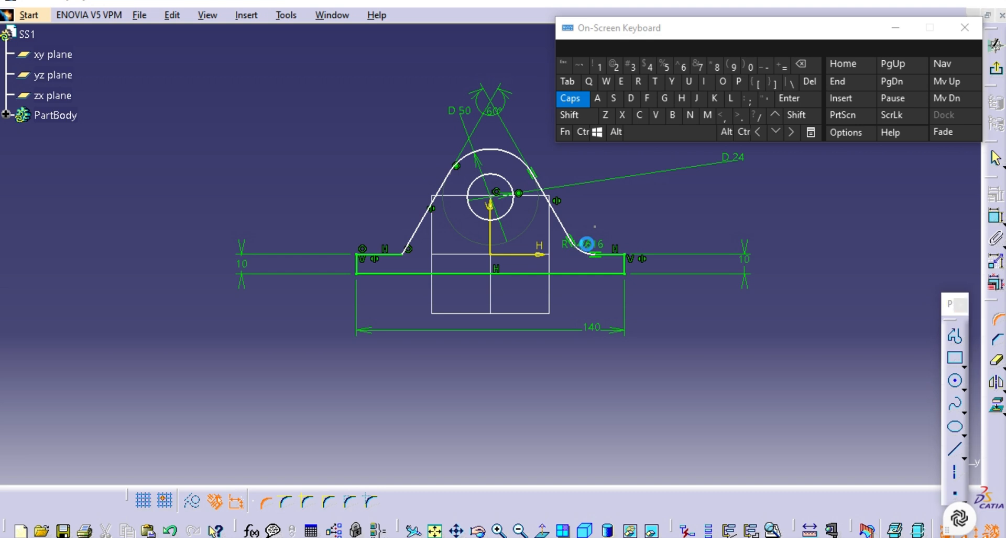
Step: Set the radius of the fillet at the right slanted line's foot to 5 mm
double_click(588, 244)
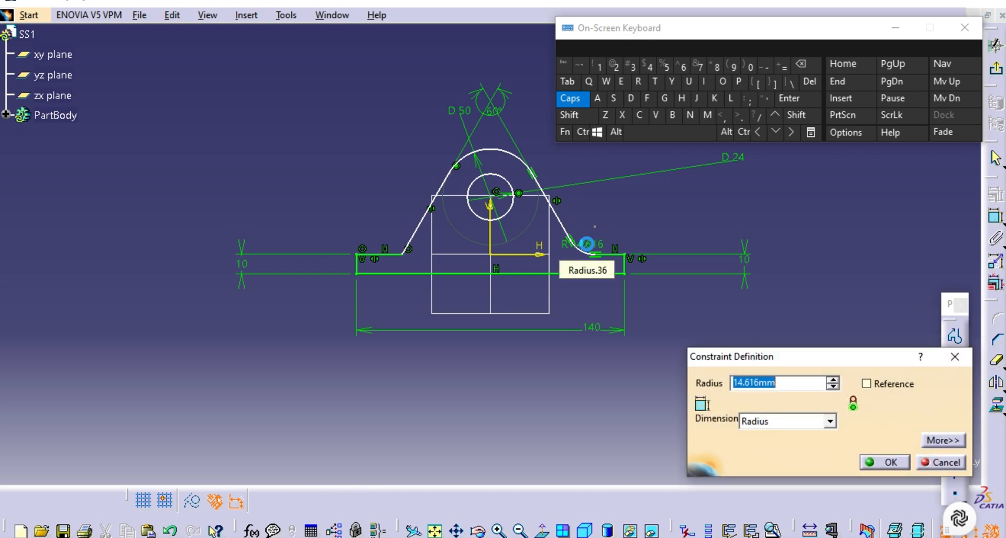
click(664, 67)
click(802, 98)
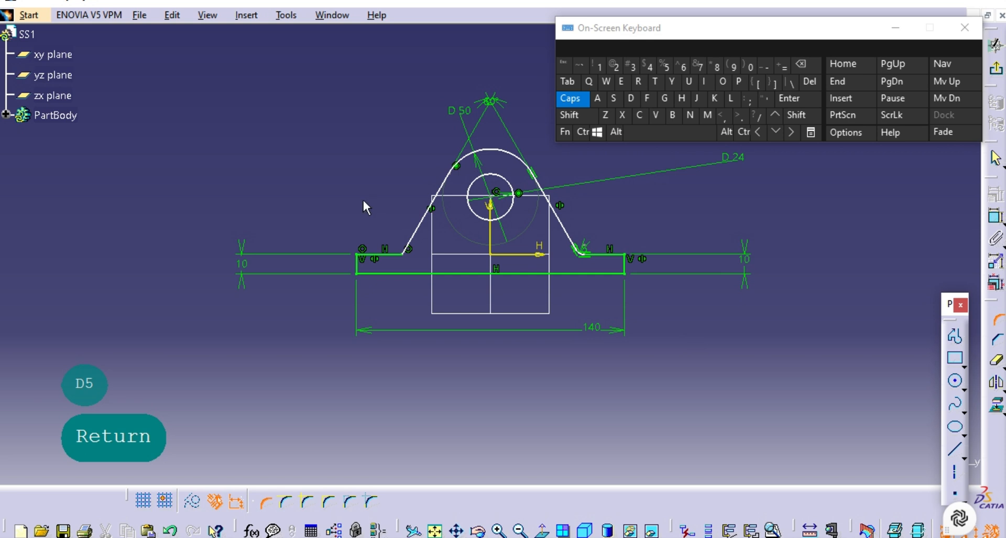
Step: Round the corner between the left slanted line and the base's upper left line with a 5 mm radius fillet
click(410, 245)
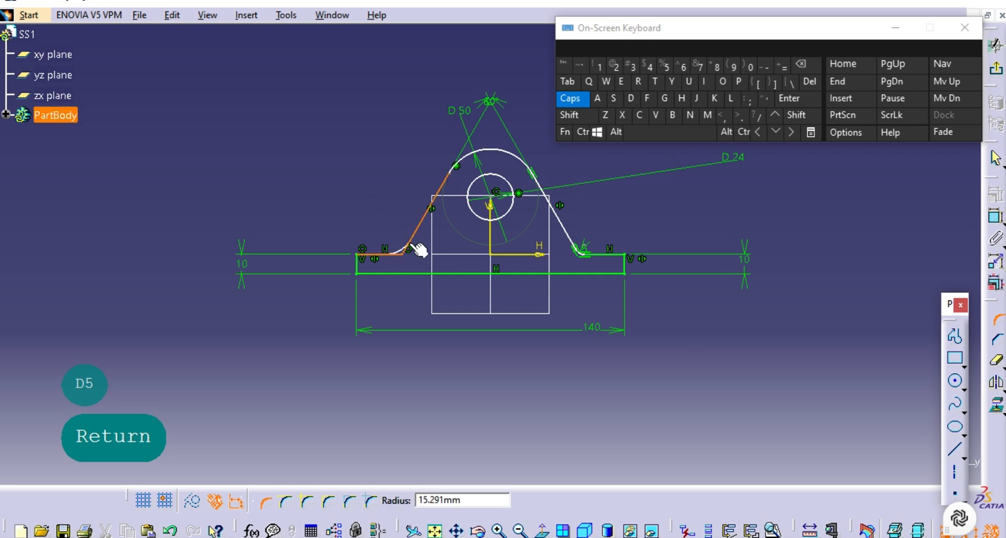
click(399, 248)
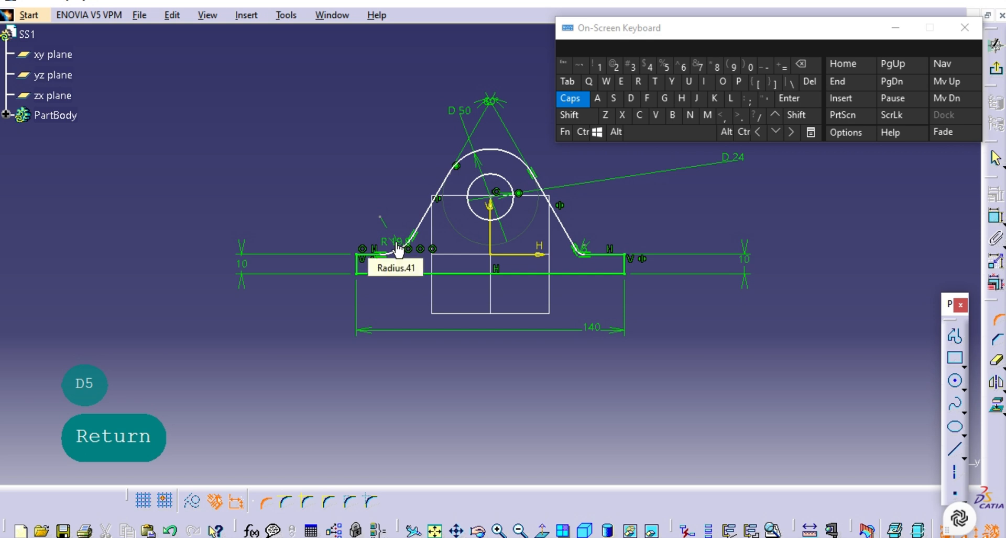
double_click(398, 242)
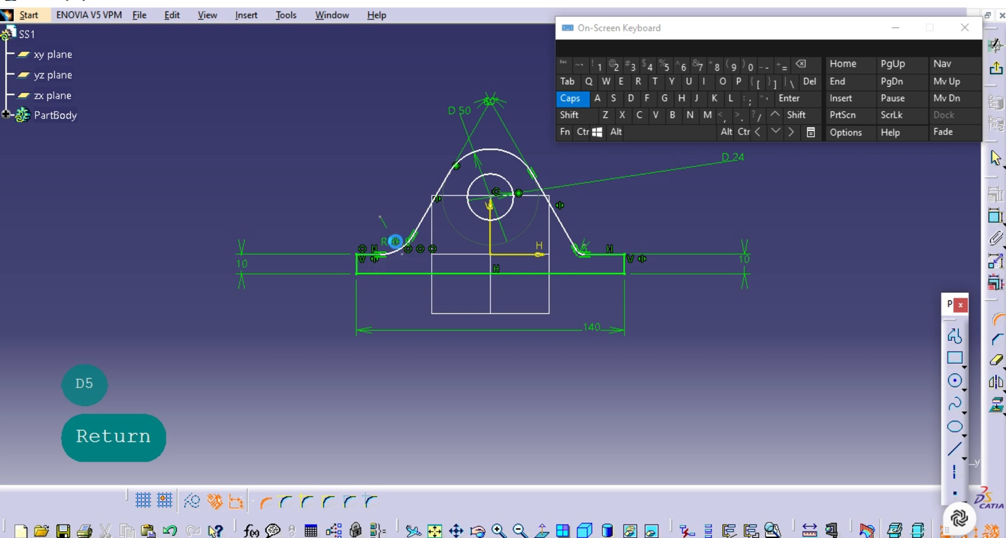
click(664, 68)
click(789, 98)
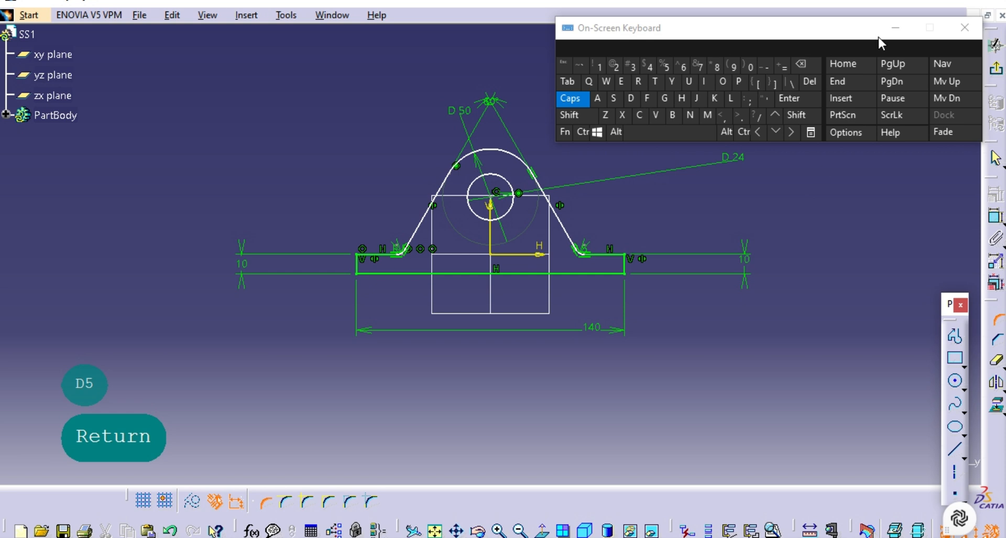
click(894, 28)
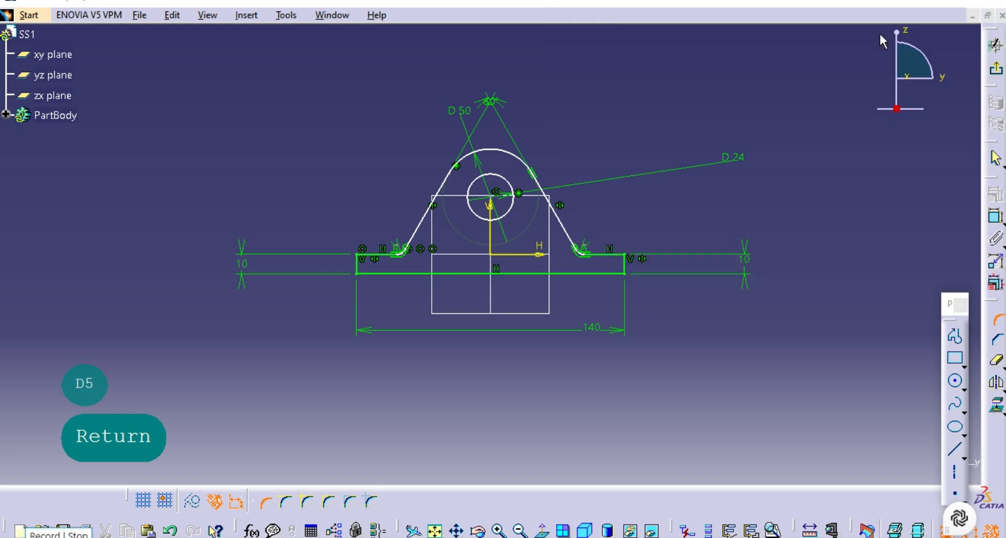
Step: Exit the sketch and pad the bracket profile with a length of 25 mm and mirrored extent
click(996, 74)
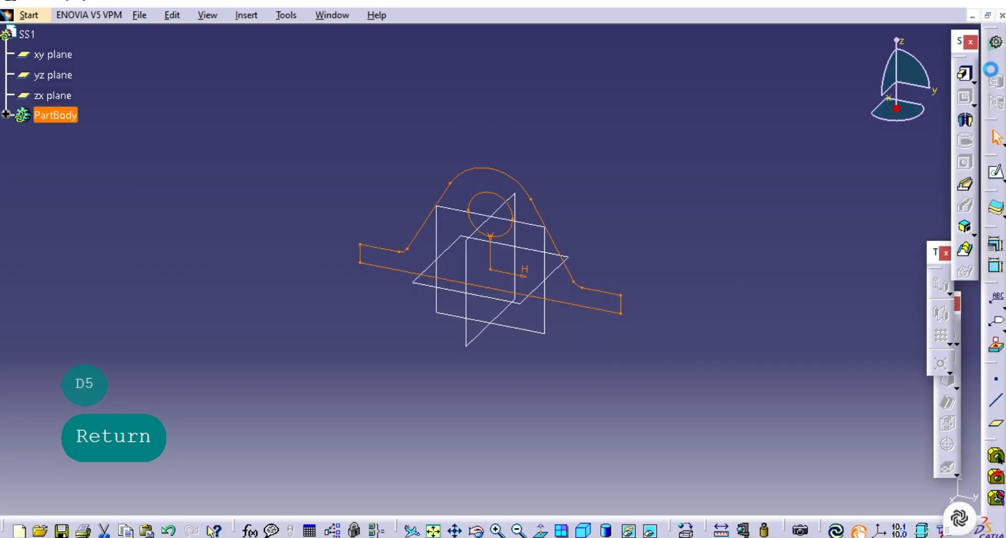
click(964, 73)
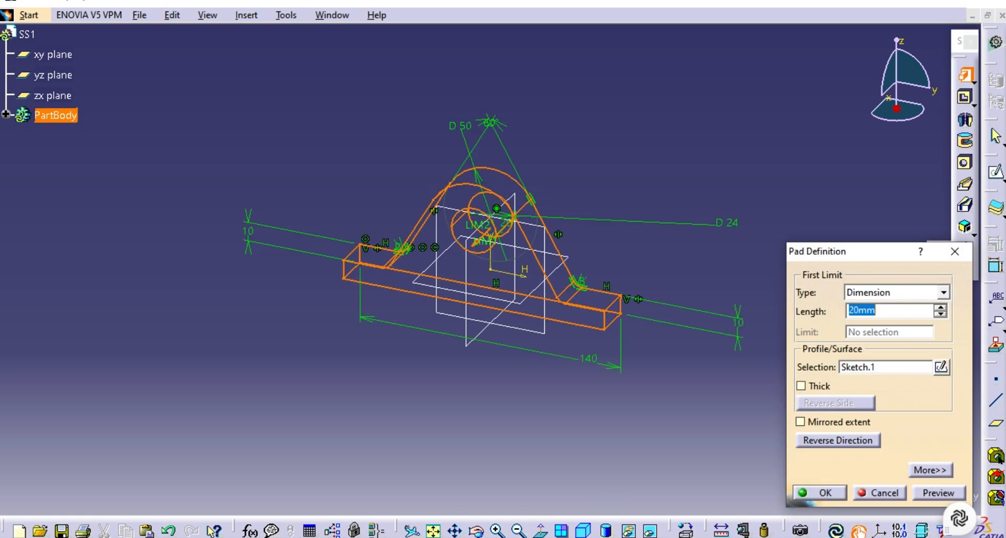
key(ctrl+super+o)
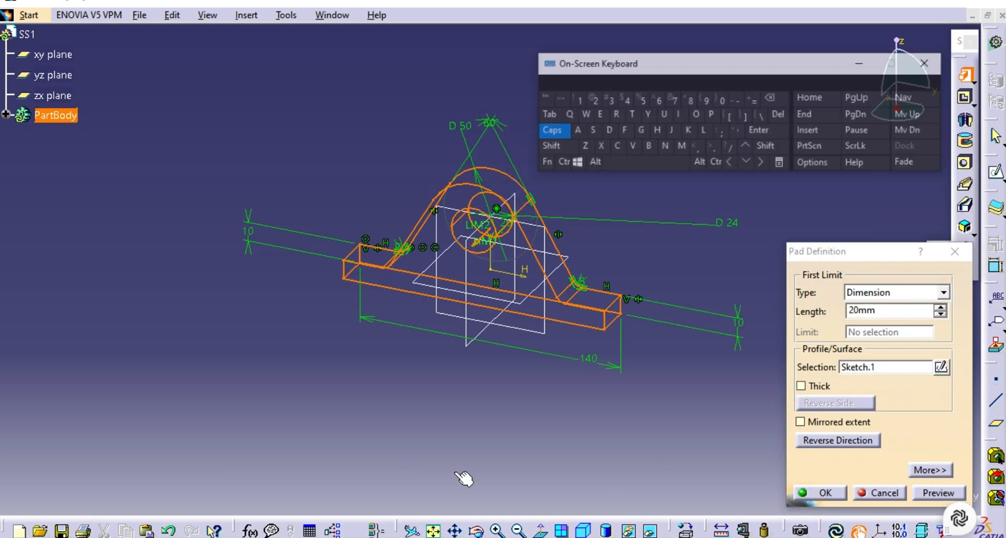
drag(885, 311, 828, 311)
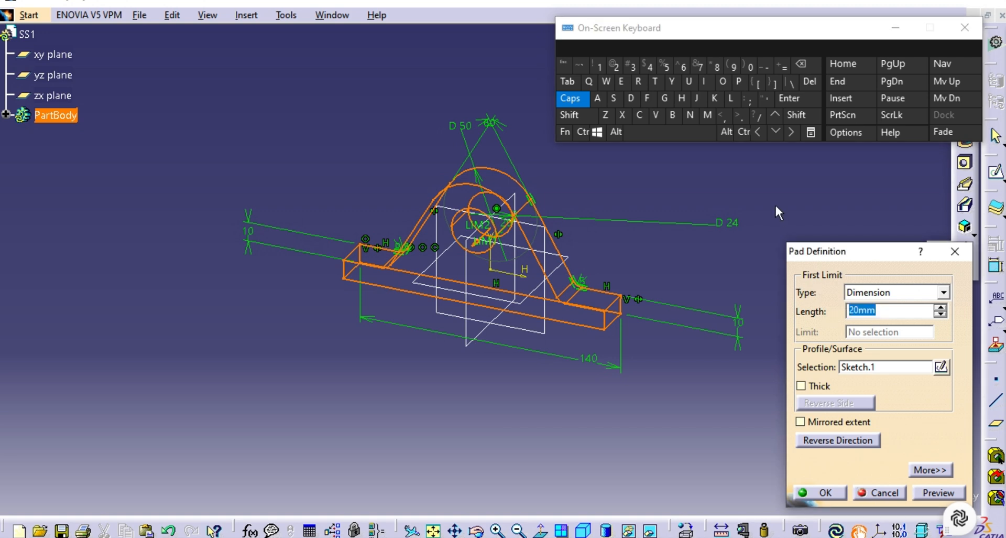
click(621, 71)
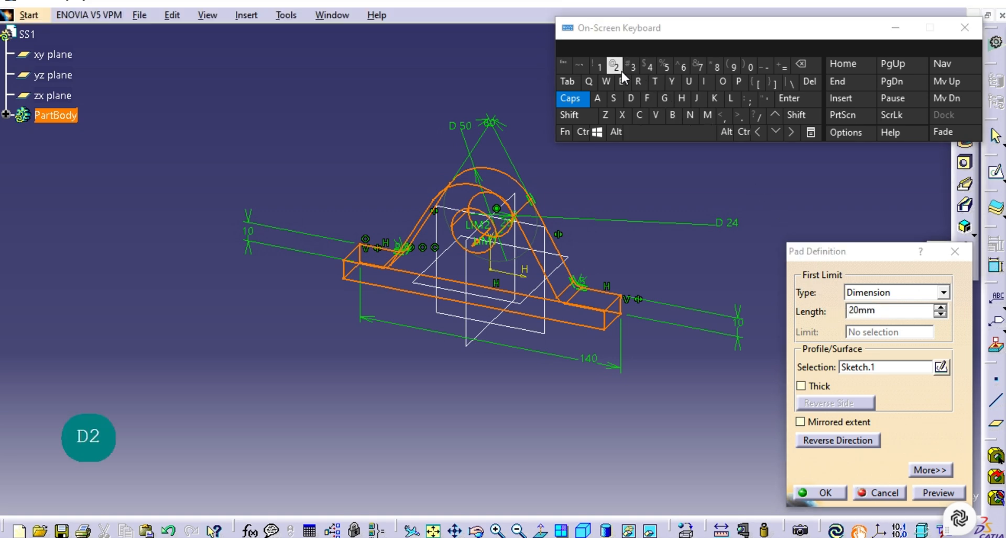
click(663, 69)
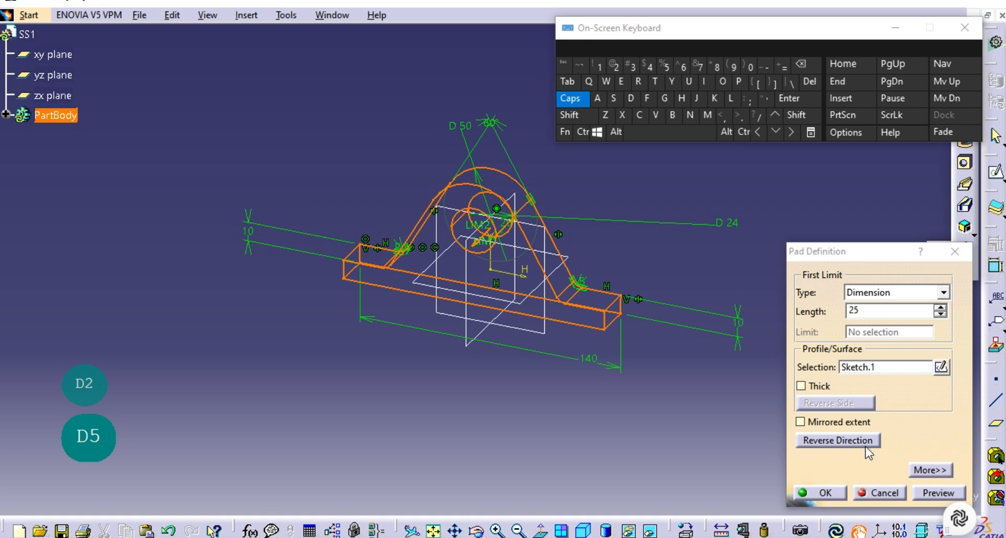
click(810, 426)
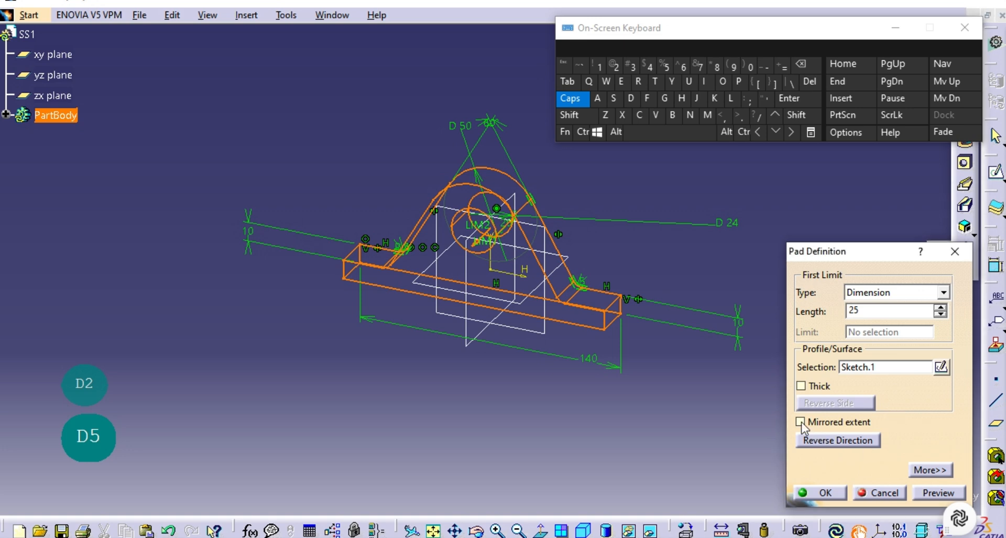
click(801, 422)
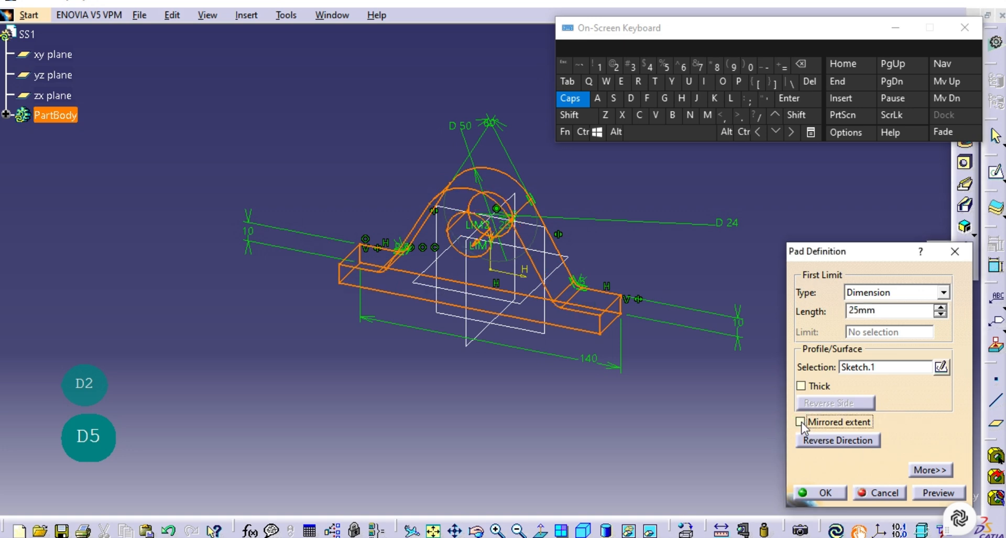
click(801, 422)
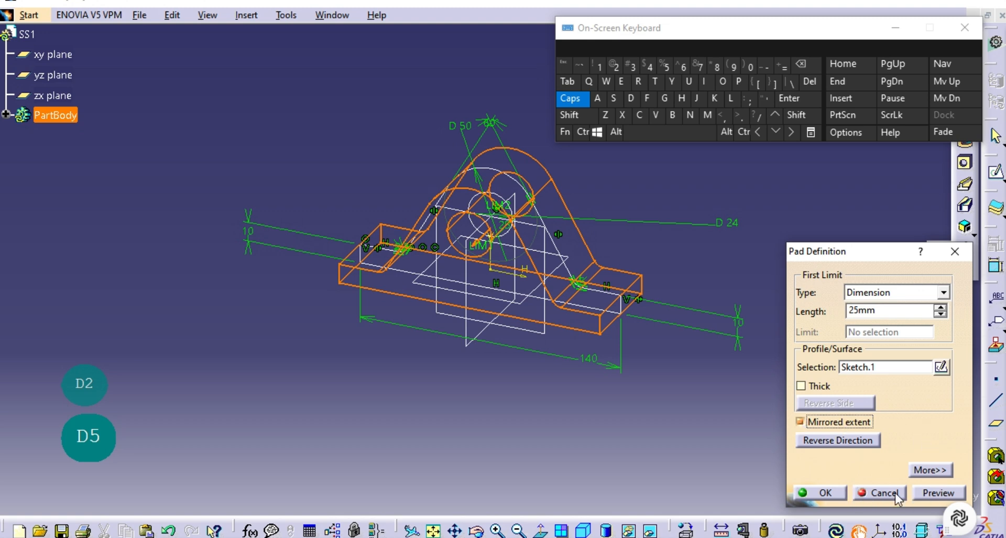
click(938, 493)
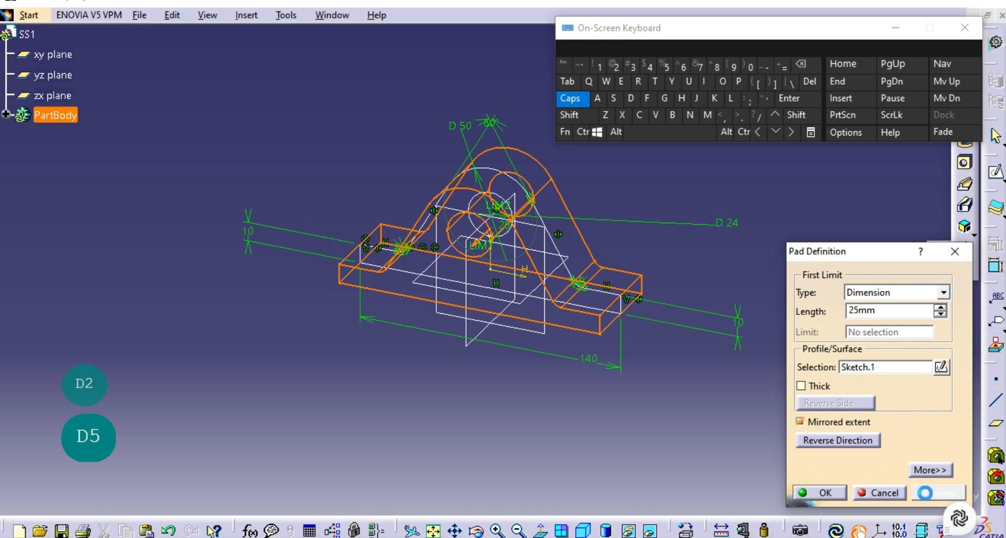
click(820, 494)
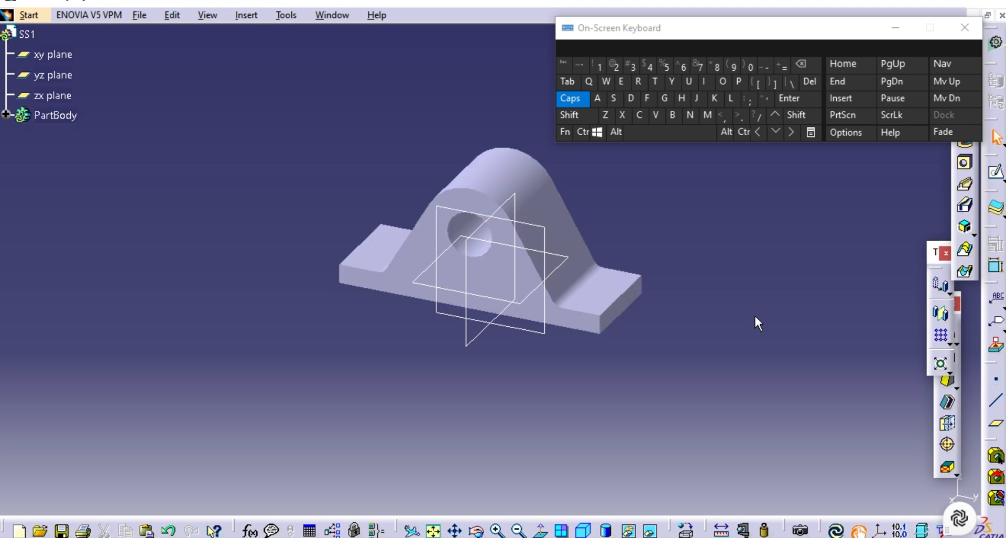
click(886, 32)
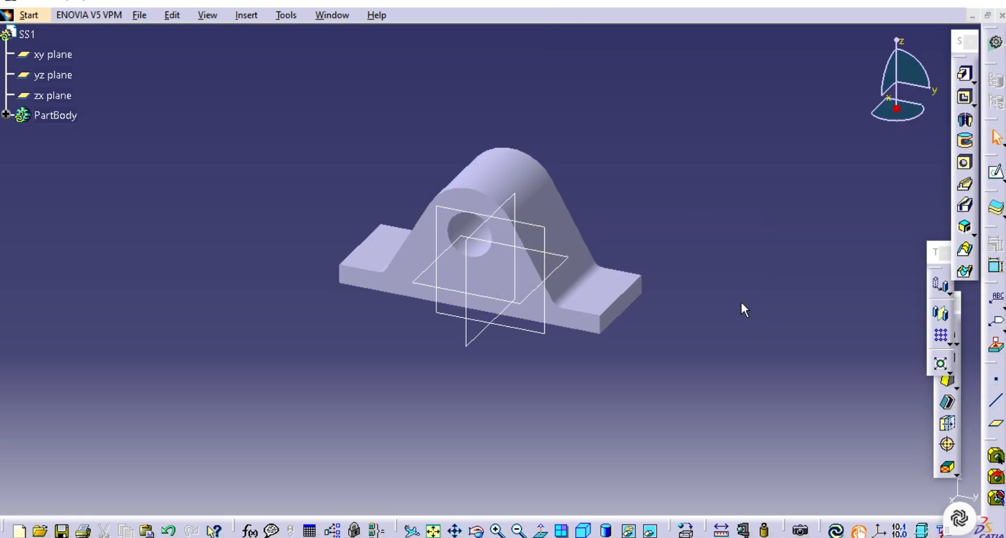
Step: Start a sketch on the base flange's top face and draw a circle about 8.5 mm in diameter on the vertical axis near the base's lower end
click(604, 283)
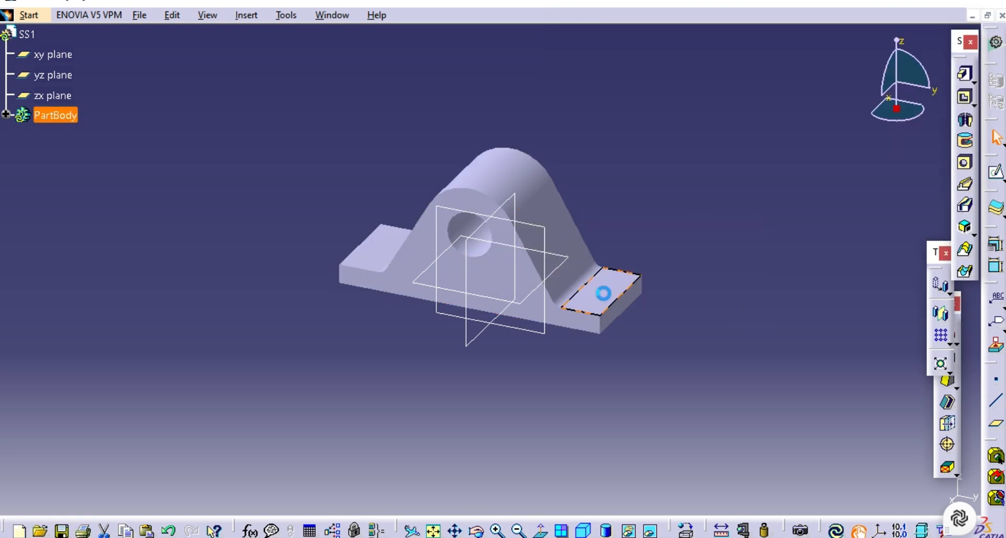
click(994, 173)
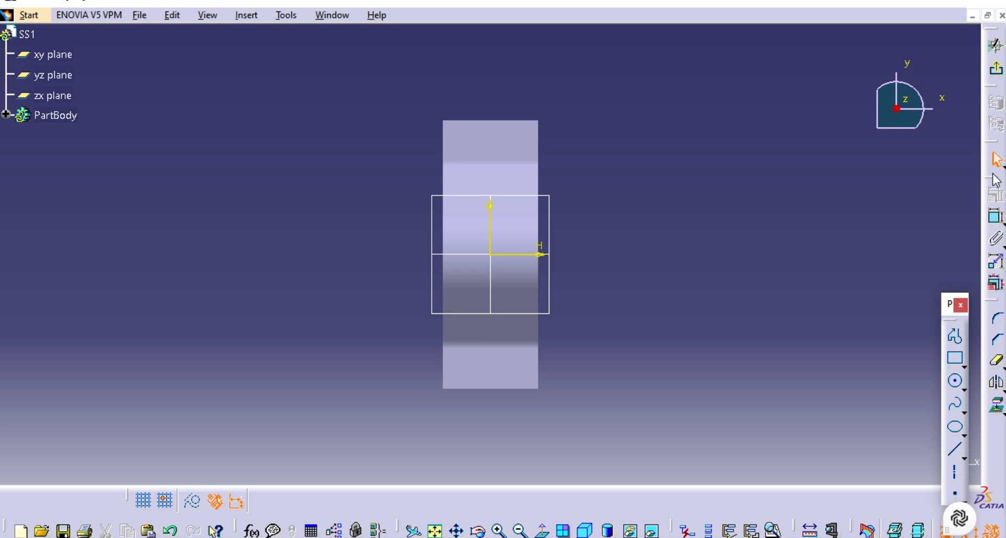
click(958, 384)
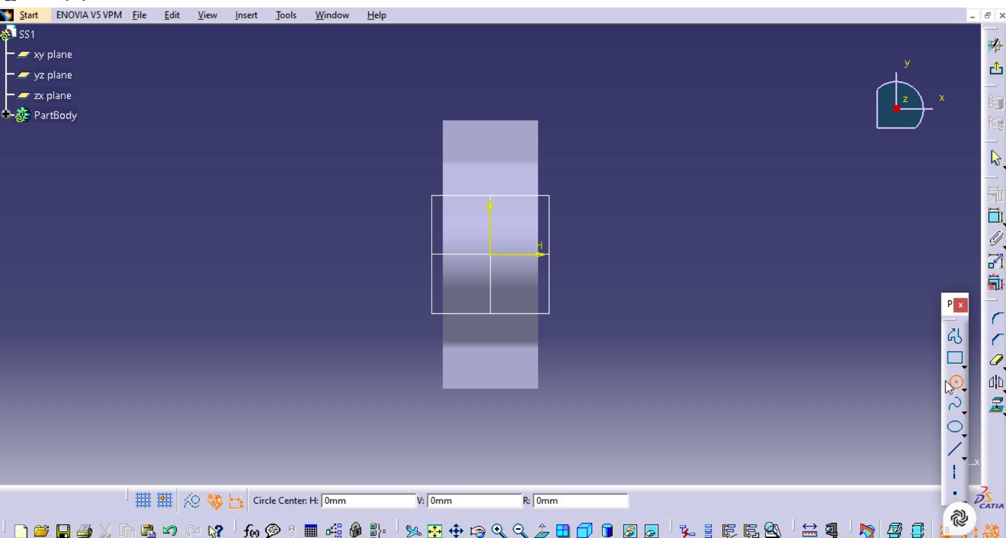
click(490, 361)
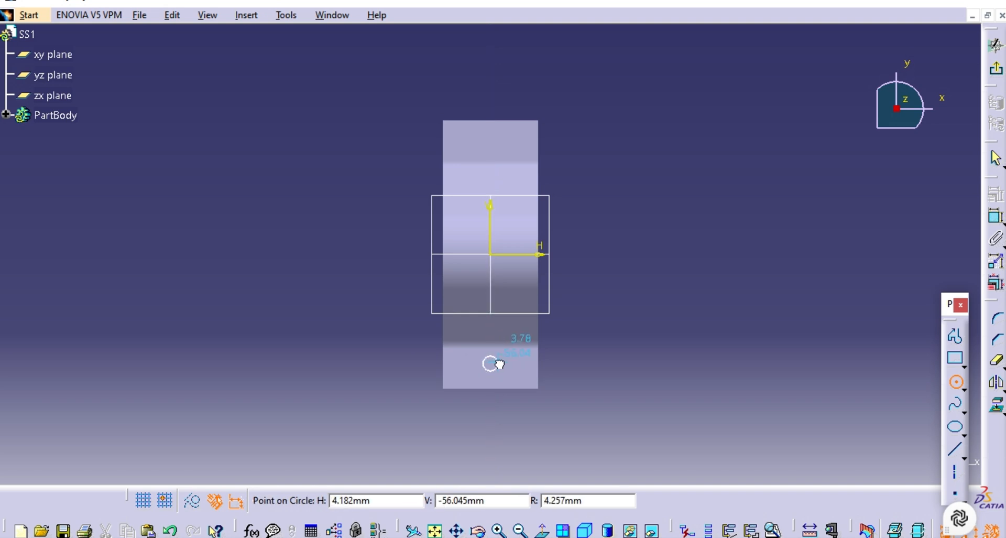
click(502, 363)
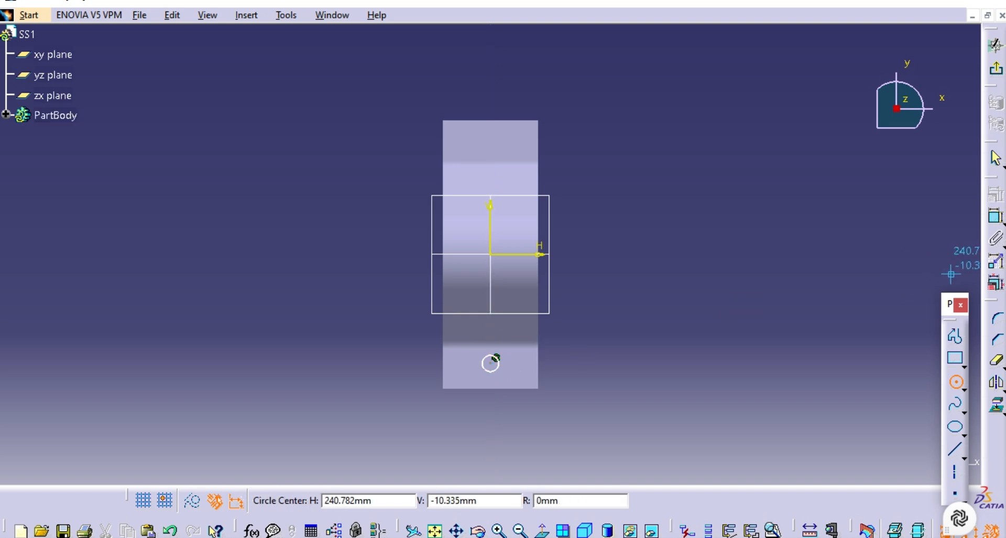
Step: Dimension the flange circle's diameter and set it to 10 mm
click(997, 221)
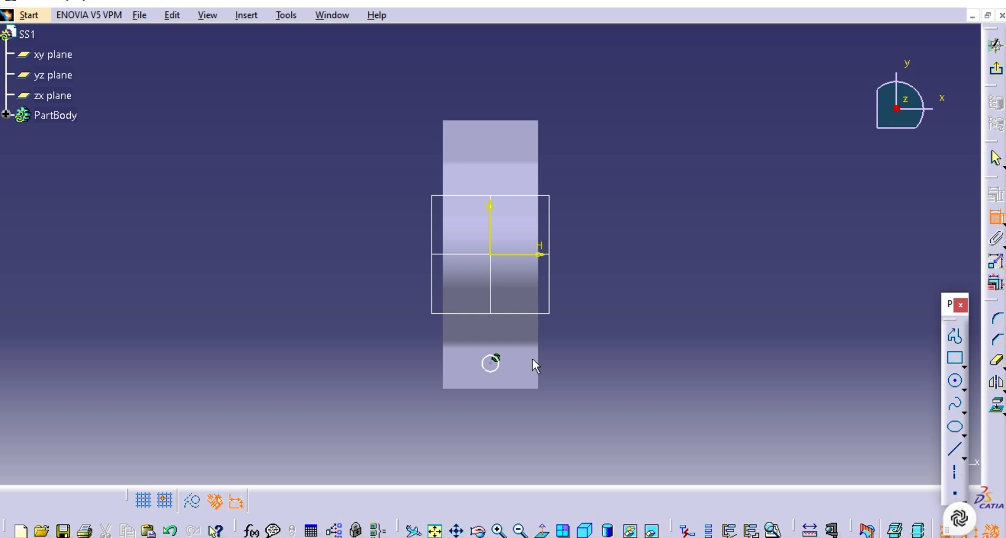
click(500, 366)
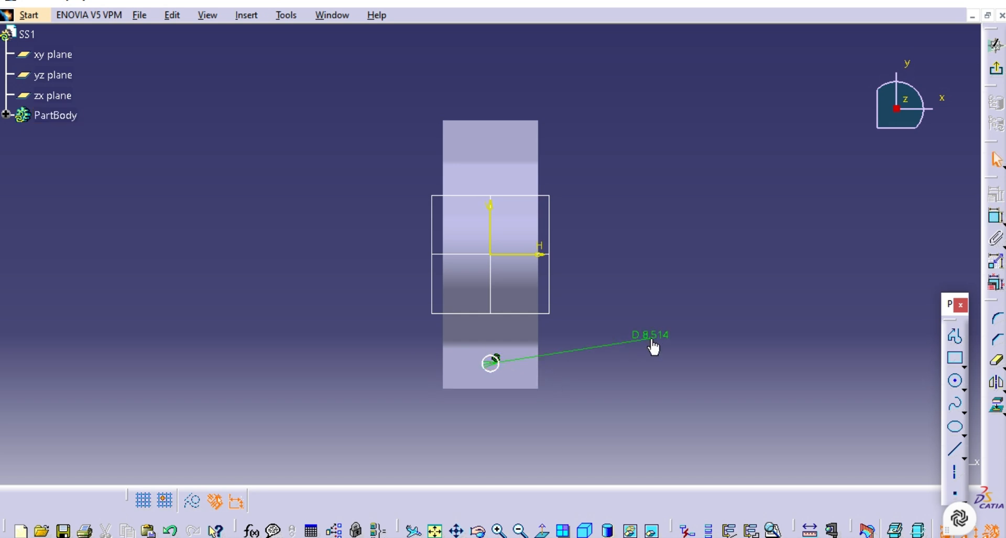
double_click(650, 338)
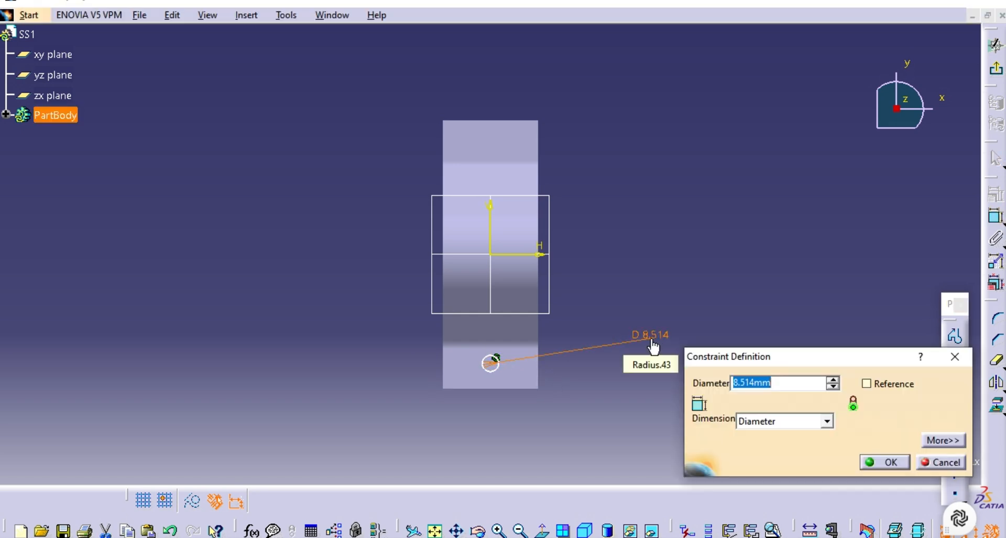
click(343, 537)
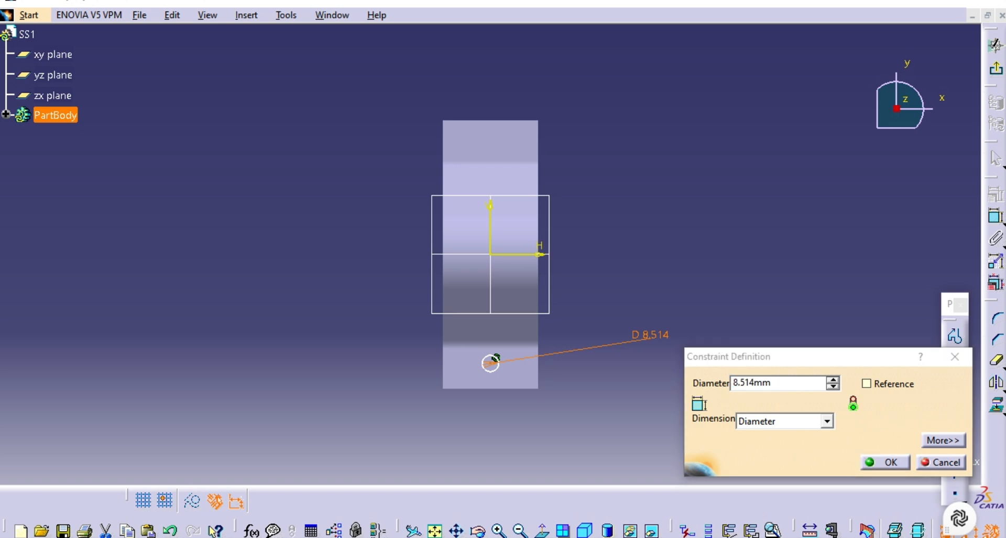
click(722, 384)
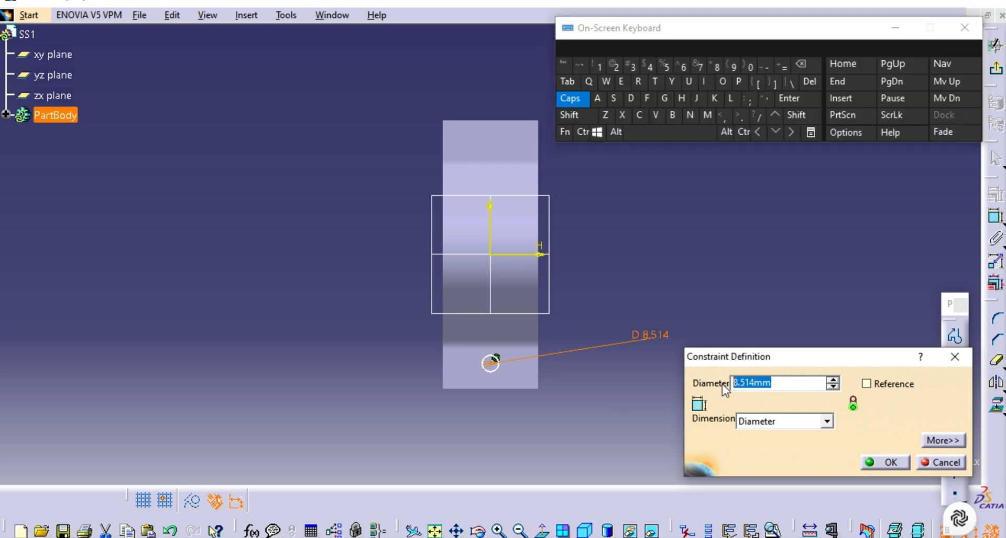
click(722, 384)
click(591, 64)
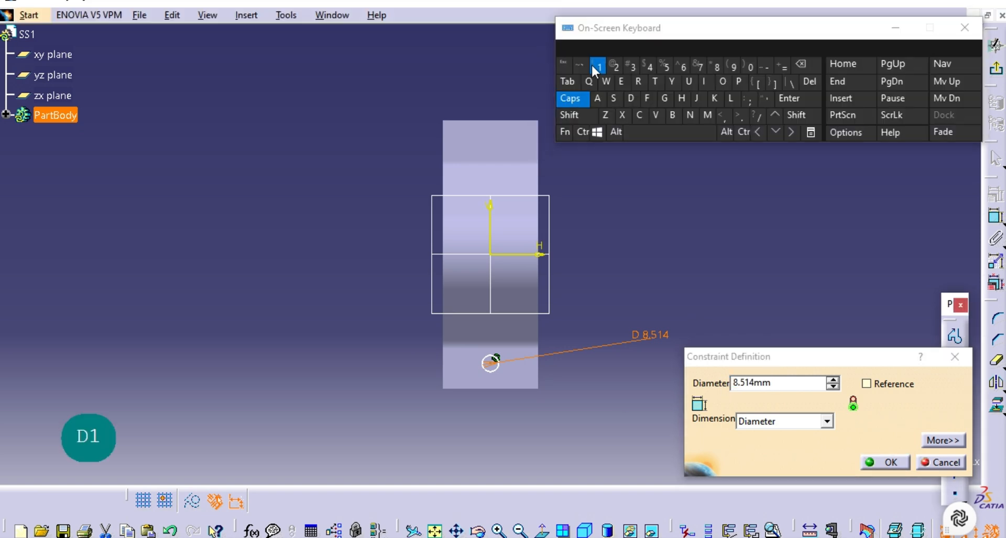
click(753, 65)
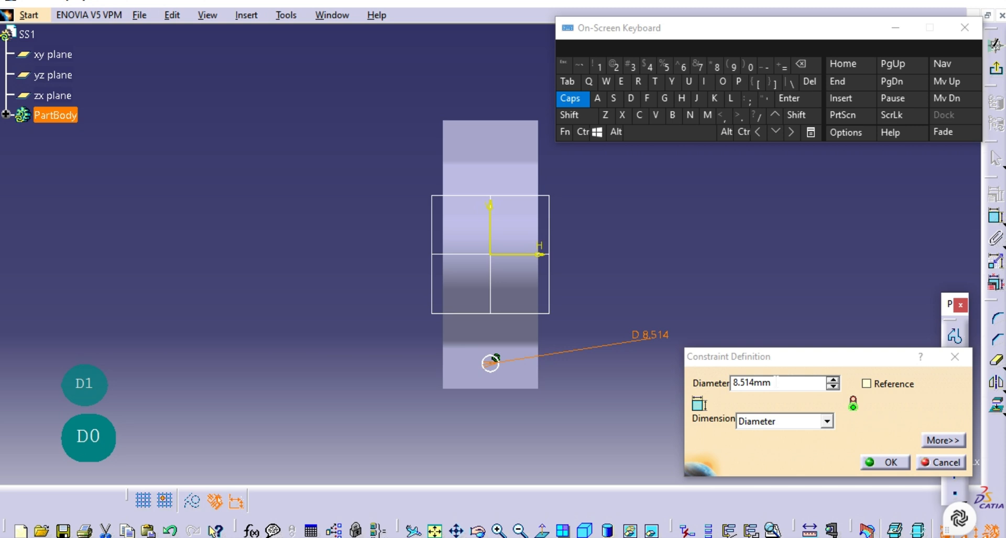
click(777, 380)
click(599, 69)
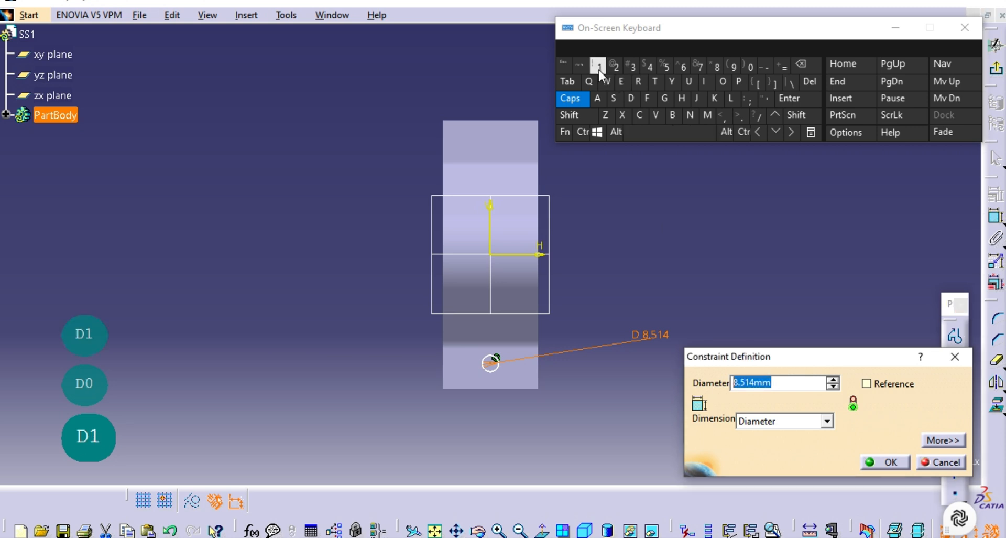
click(749, 67)
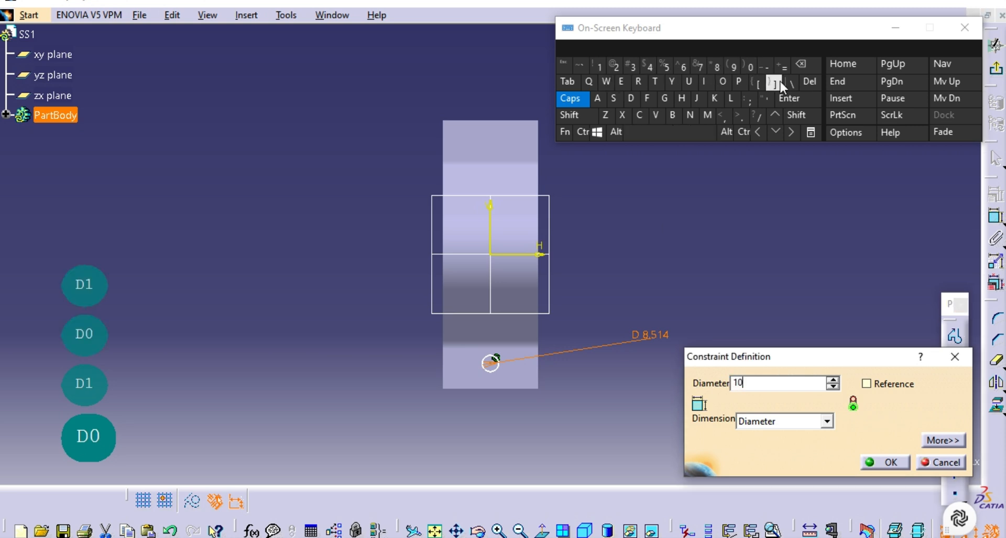
click(793, 102)
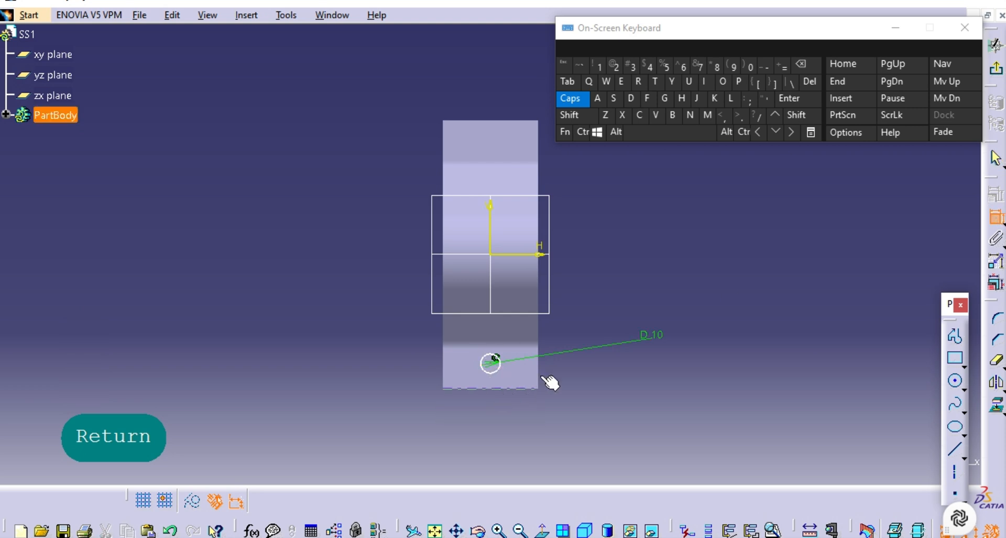
Step: Dimension the circle's center from the base's lower edge and set the offset to 10 mm
click(491, 362)
click(330, 363)
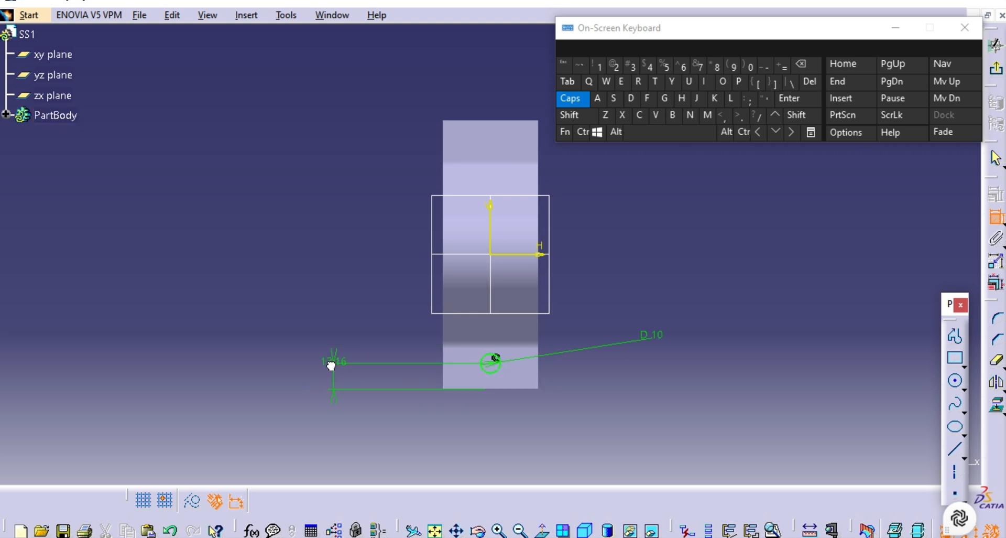
double_click(330, 362)
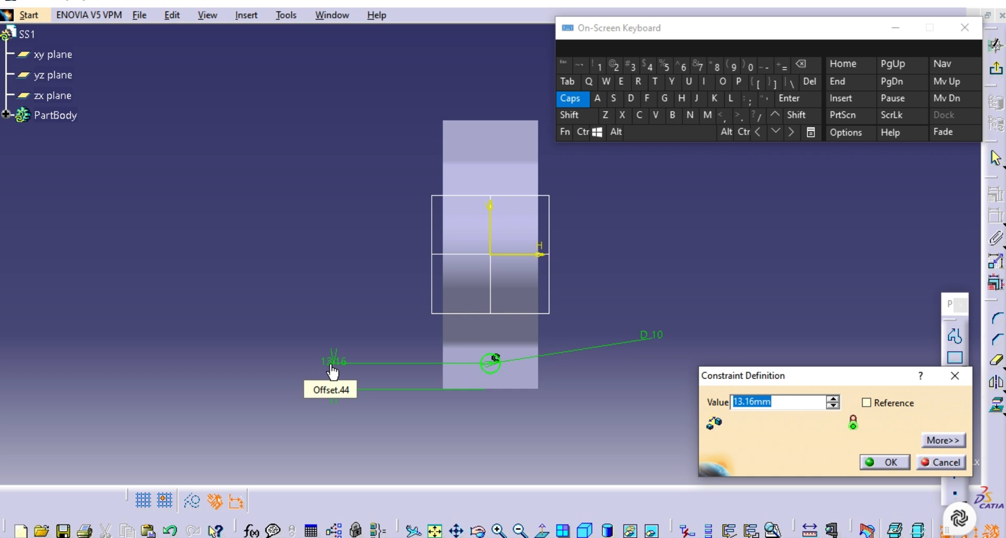
click(601, 71)
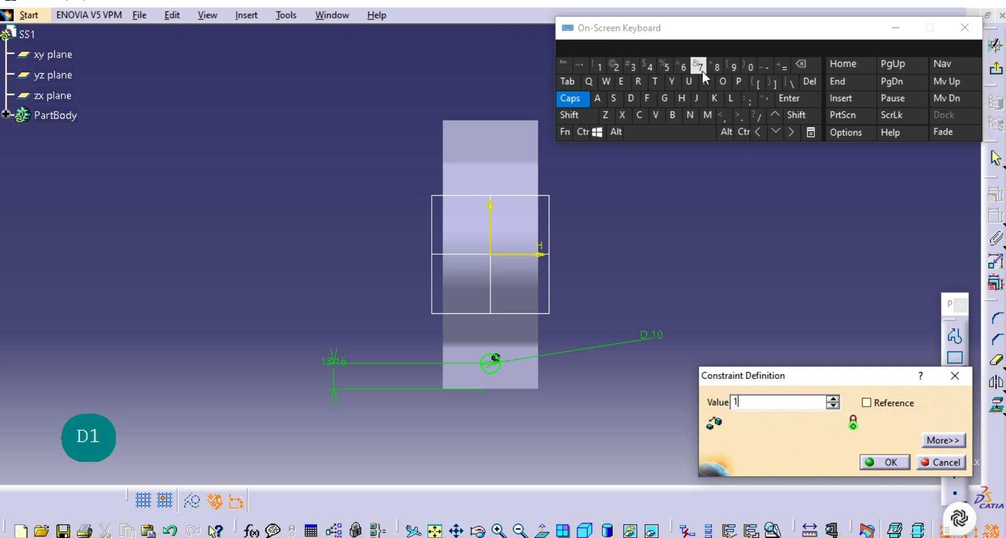
click(752, 69)
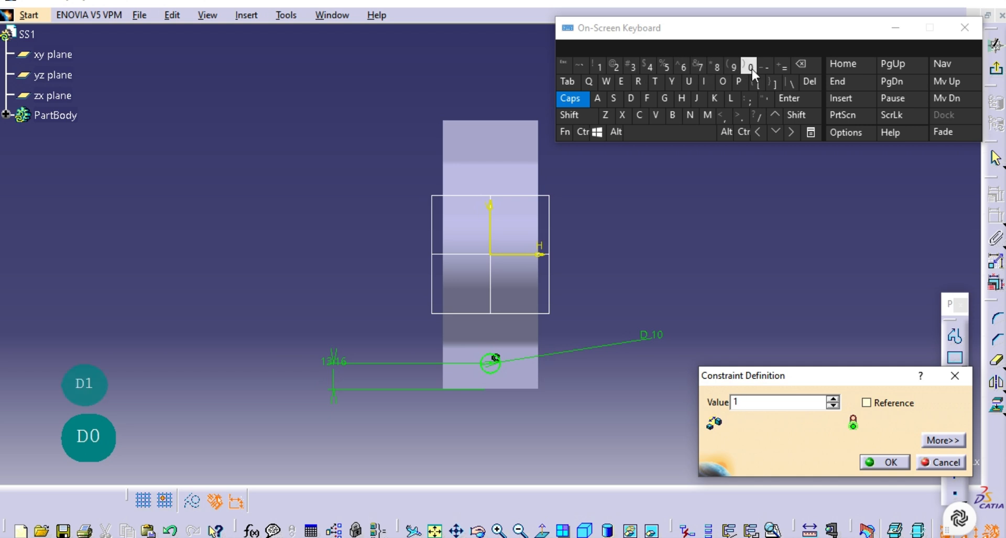
click(880, 462)
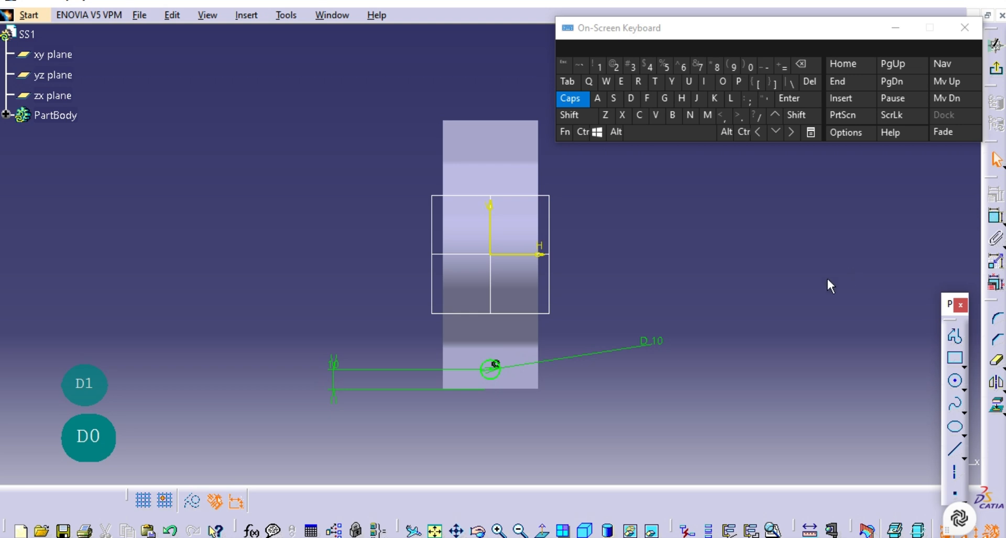
Step: Mirror the 10 mm circle about the horizontal sketch axis onto the opposite base flange and minimize the on-screen keyboard
click(499, 372)
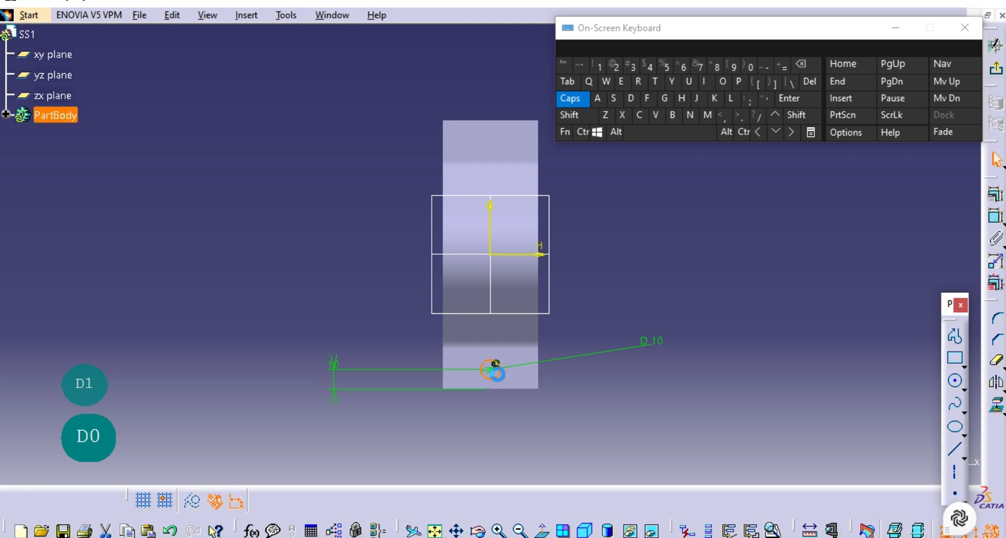
click(526, 254)
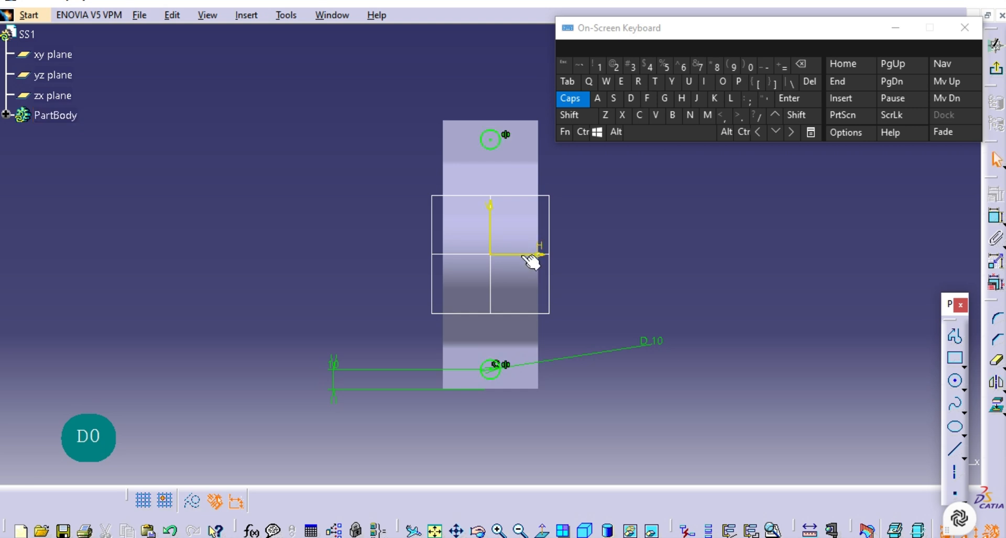
click(897, 29)
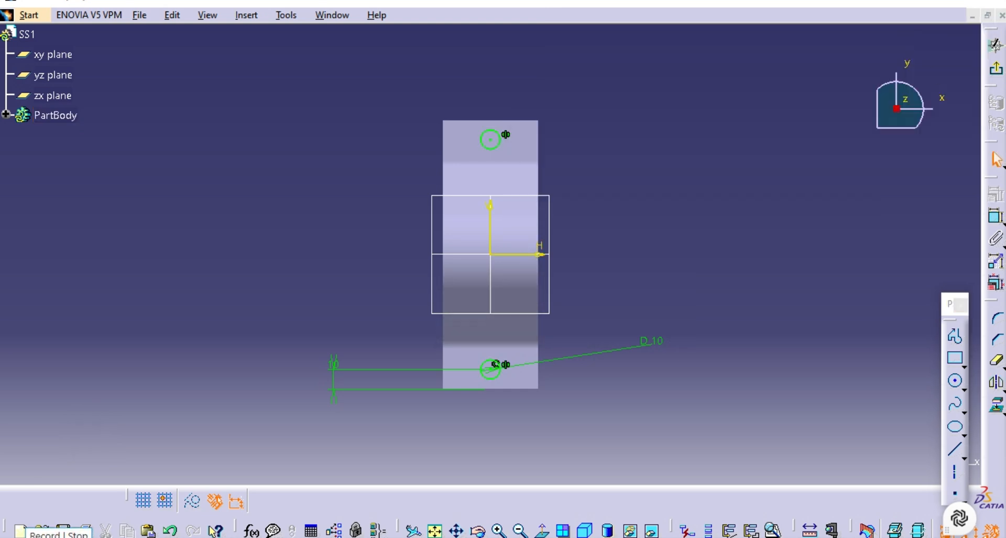
Step: Exit the sketch and pocket both flange circles through the base with the Up to next limit
click(997, 74)
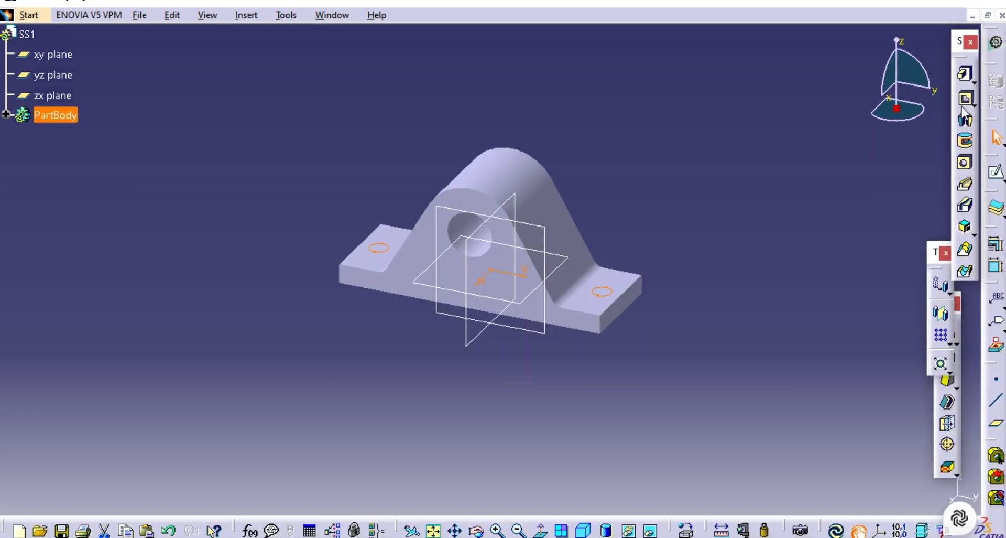
click(964, 100)
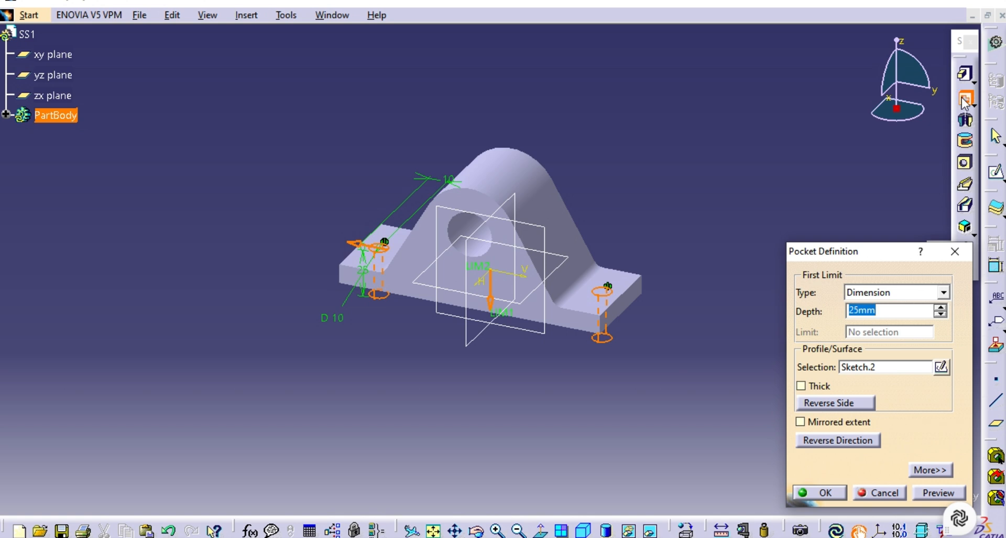
click(885, 293)
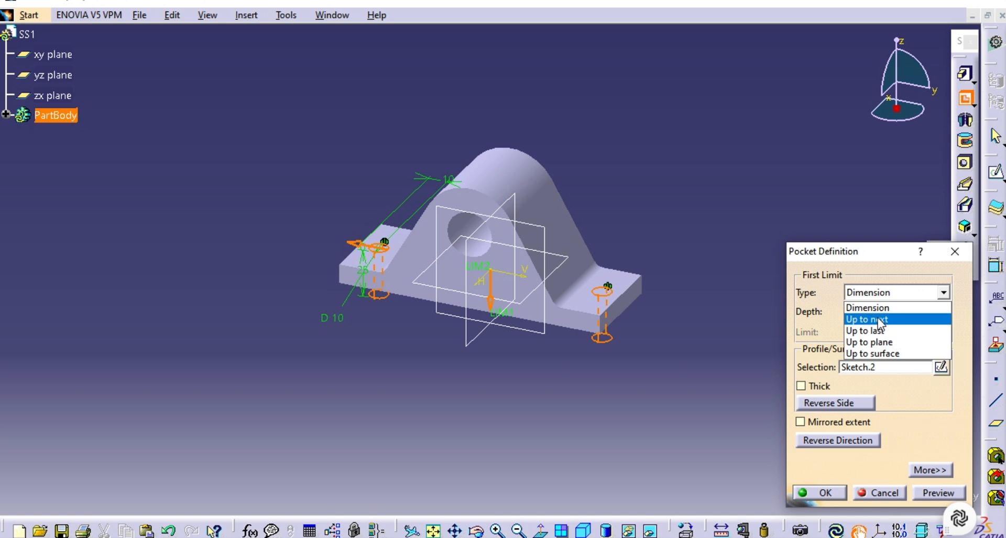
click(879, 319)
click(924, 494)
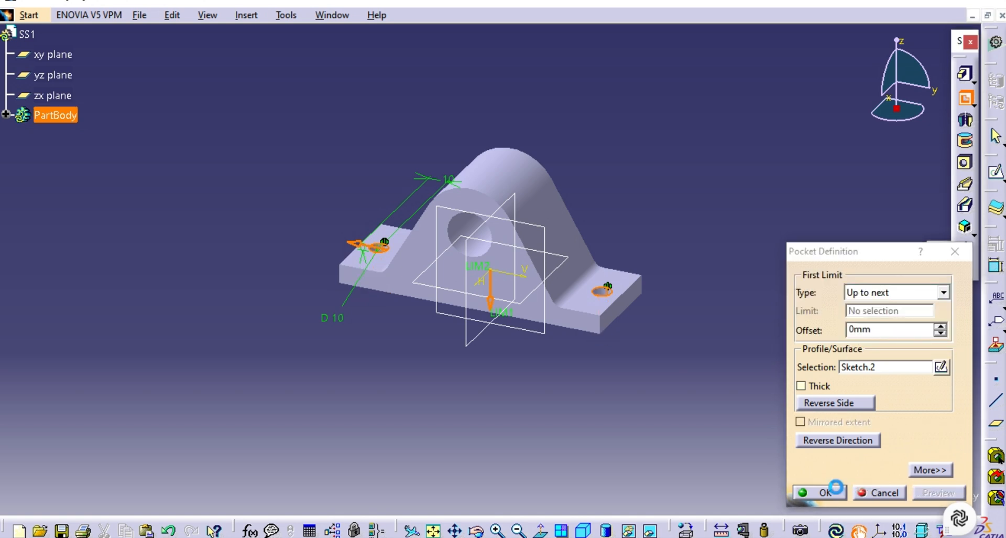
click(824, 493)
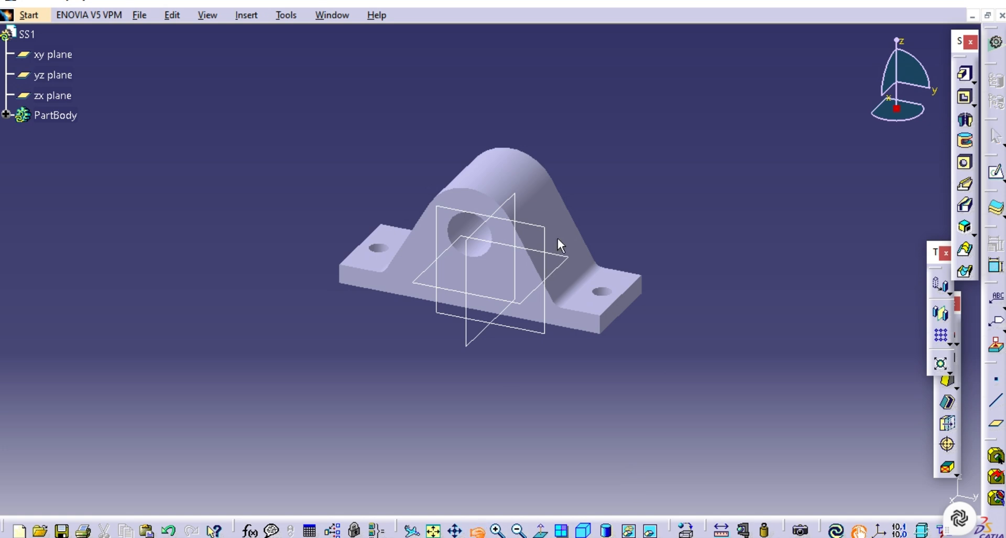
Step: Return to the isometric view and hide the xy, yz and zx reference planes
middle_drag(558, 238, 603, 268)
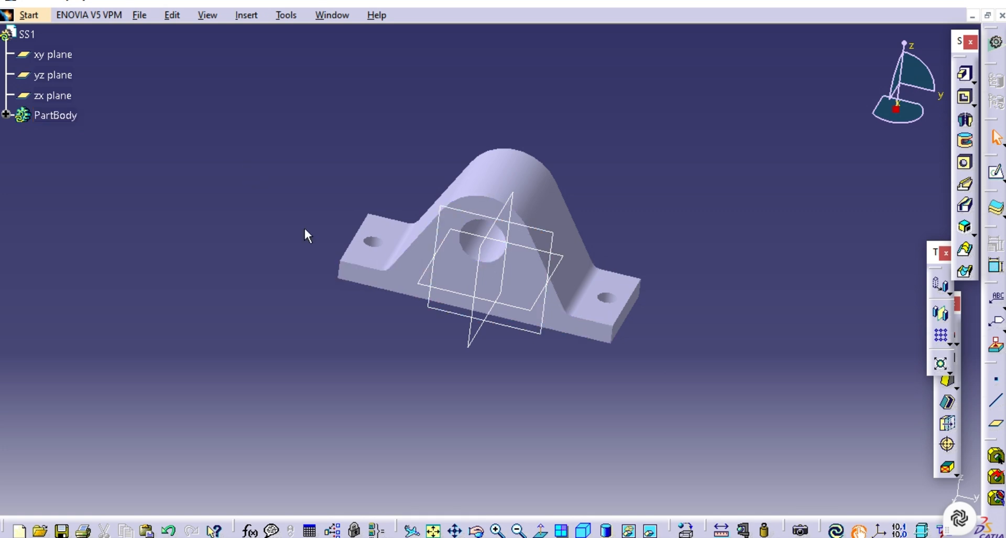
click(583, 530)
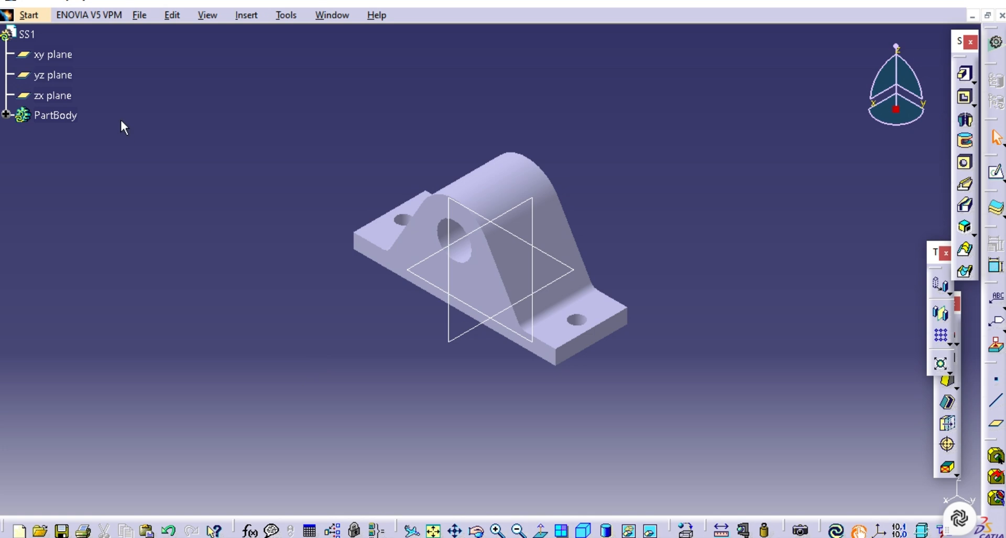
click(53, 54)
ctrl+click(66, 74)
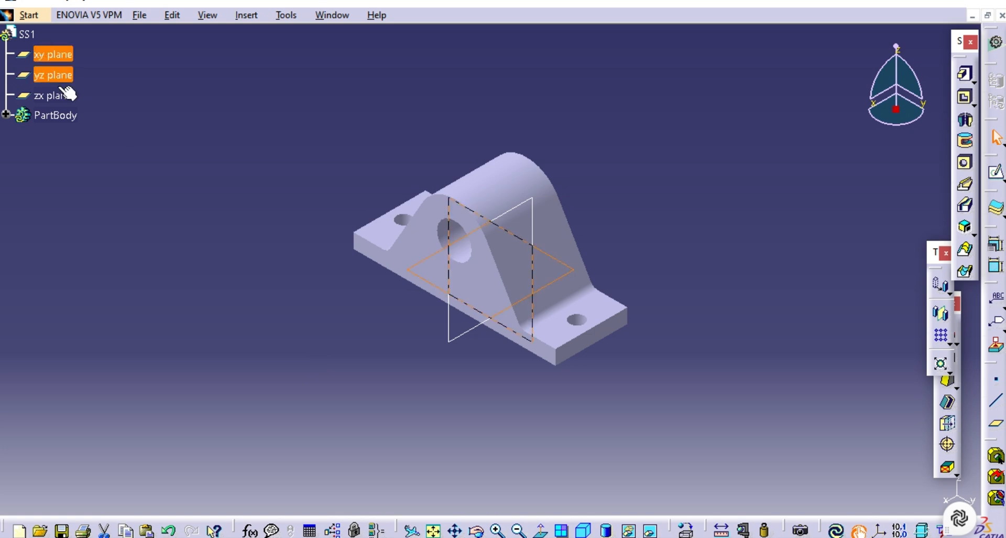
ctrl+click(62, 95)
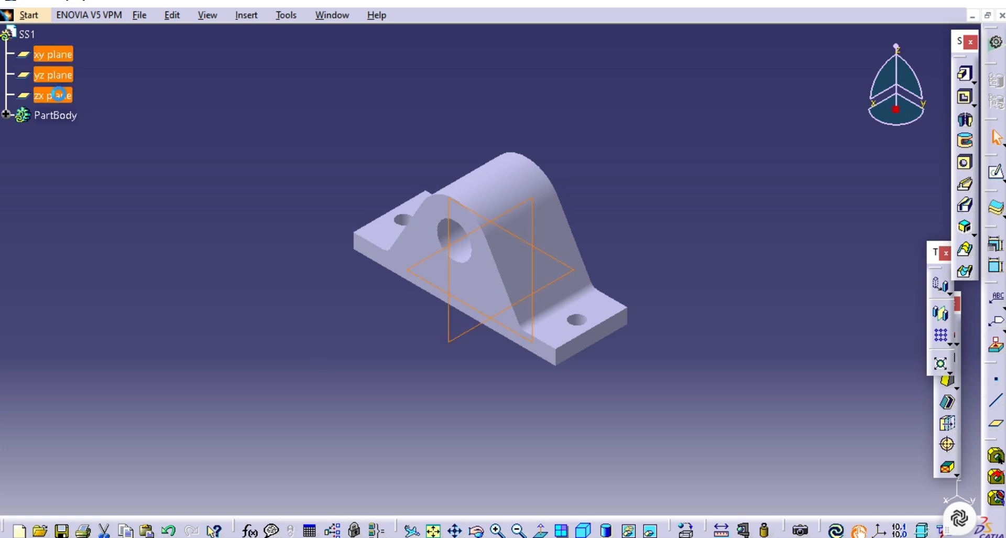
right_click(58, 94)
click(94, 140)
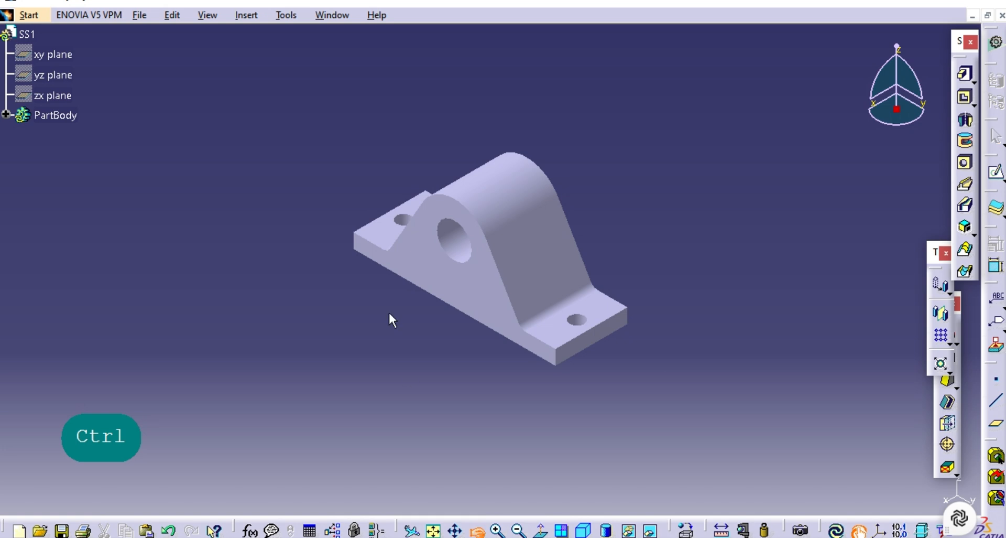
Step: Inspect the finished bracket from below, the front, in the four-view layout and from the top, ending in the isometric view
ctrl+middle_drag(391, 316, 663, 438)
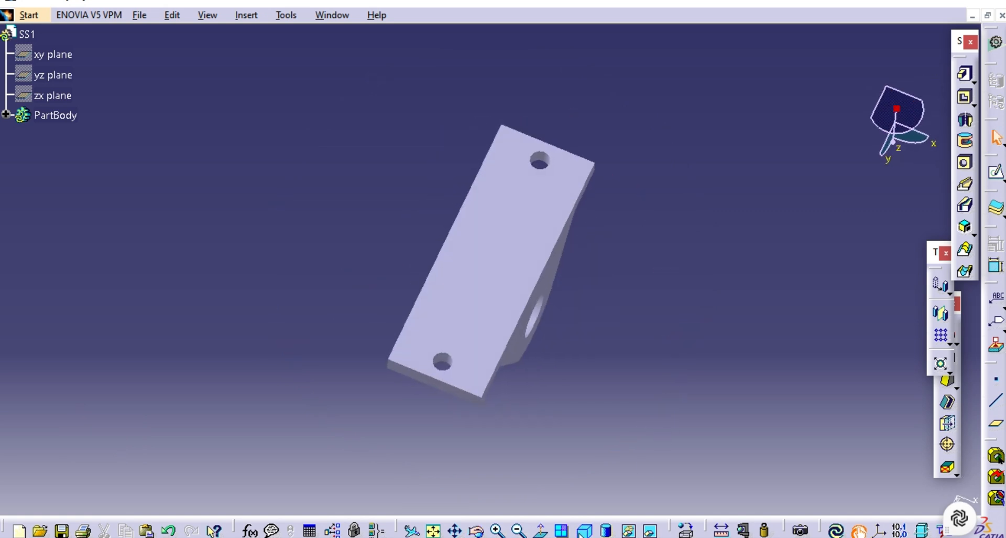
click(583, 530)
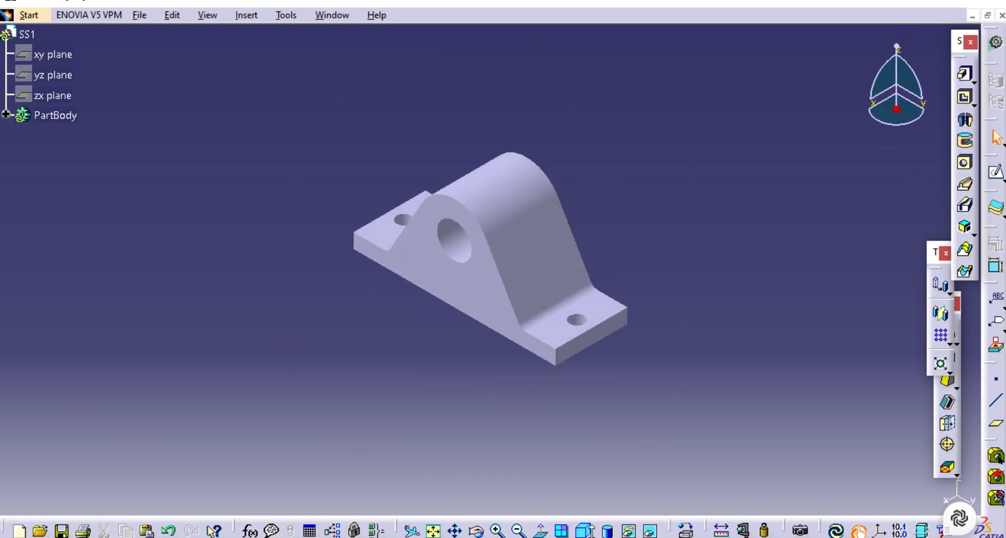
click(497, 530)
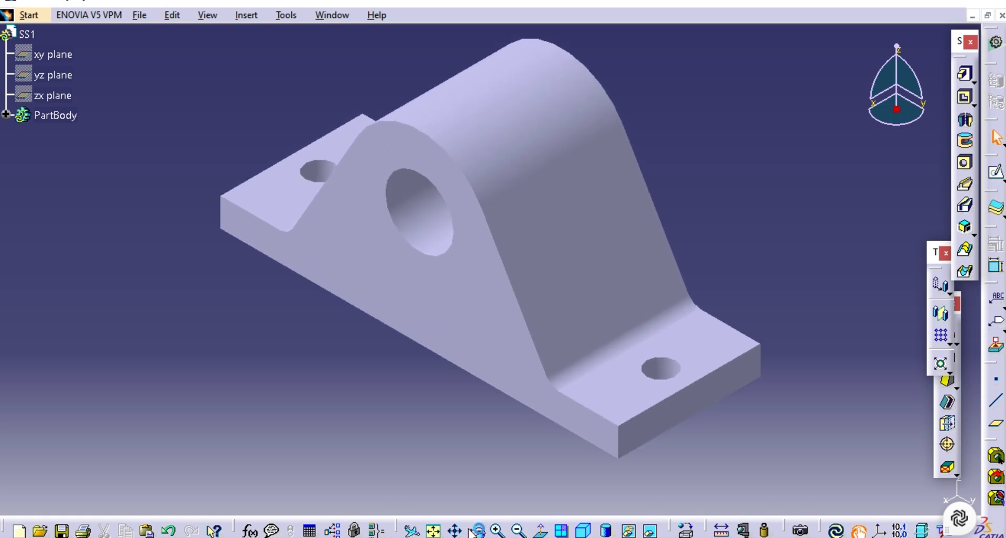
click(476, 531)
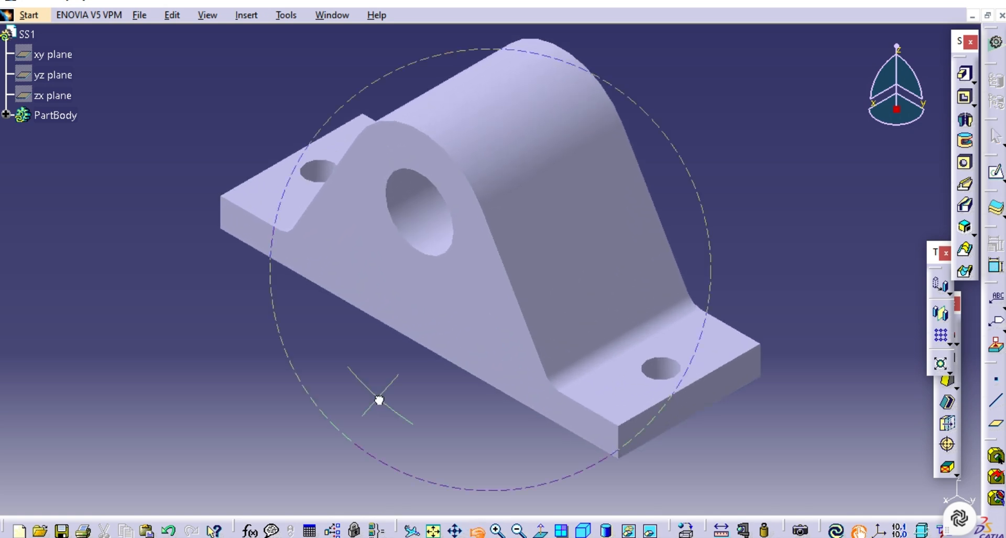
drag(380, 400, 532, 377)
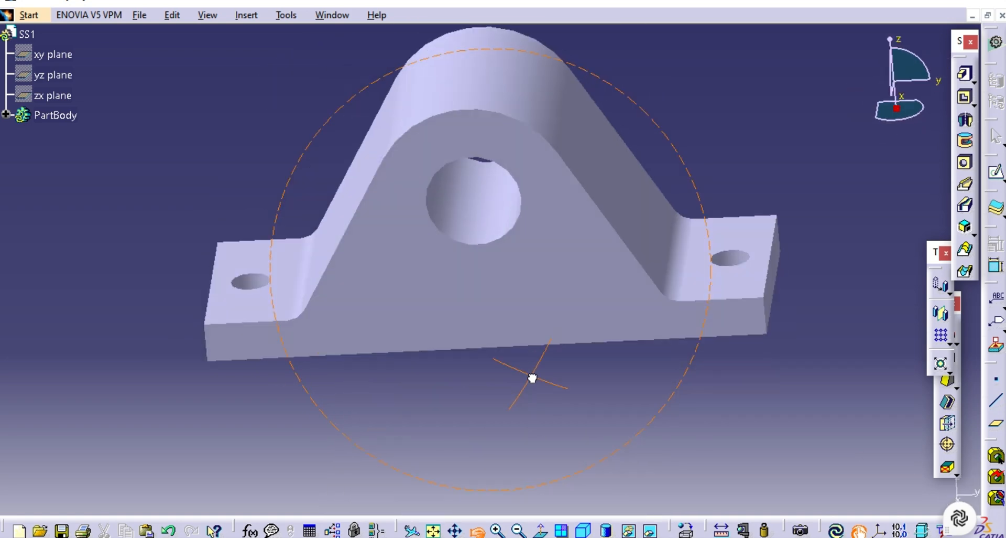
click(584, 530)
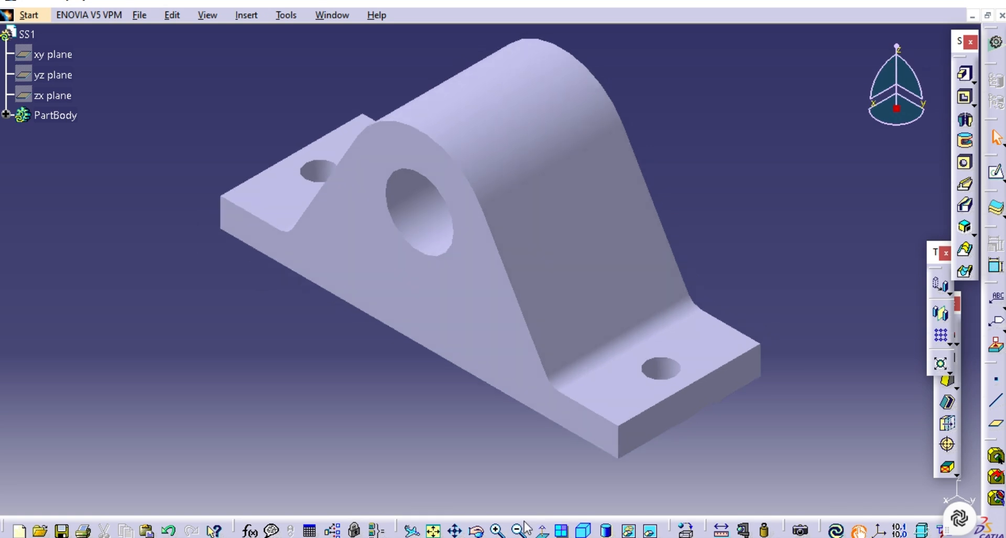
click(517, 528)
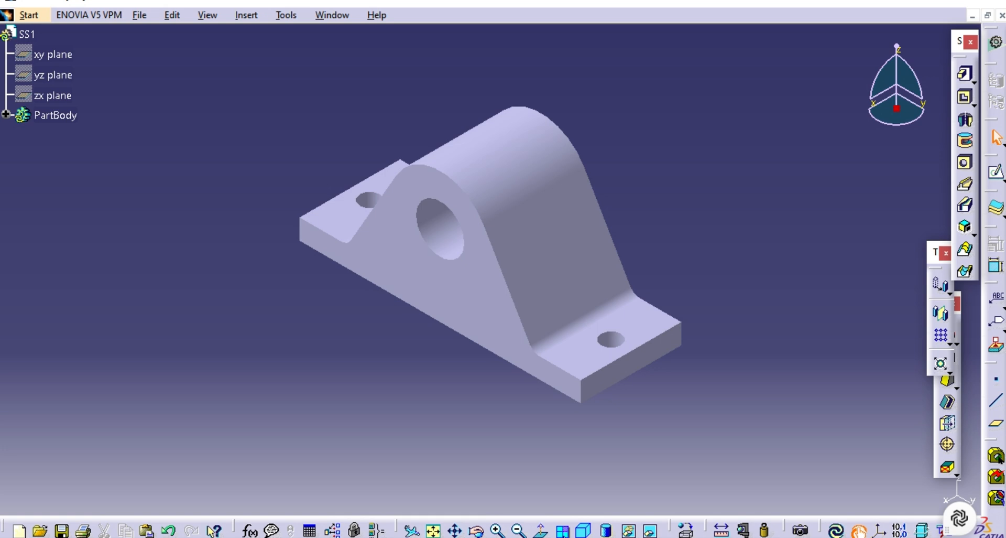
click(561, 531)
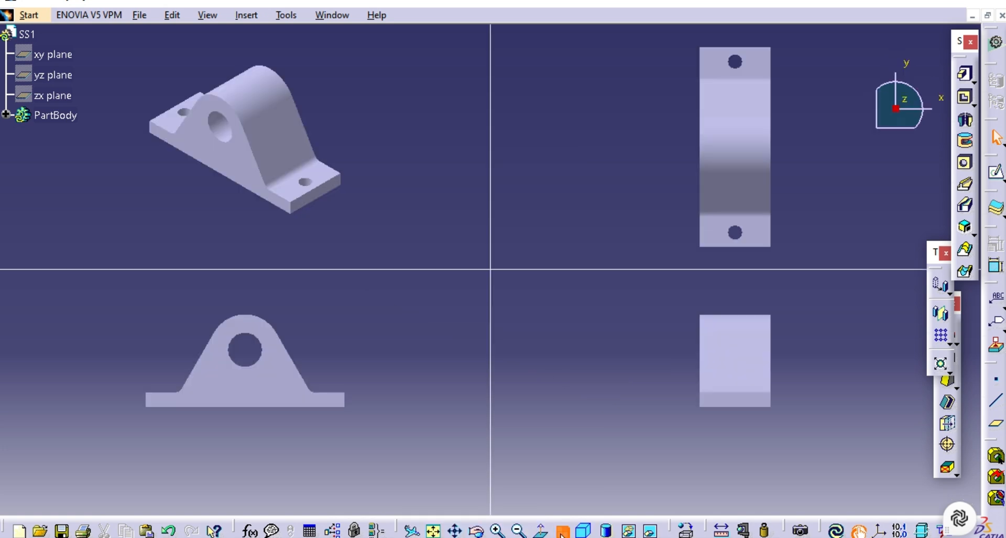
click(562, 530)
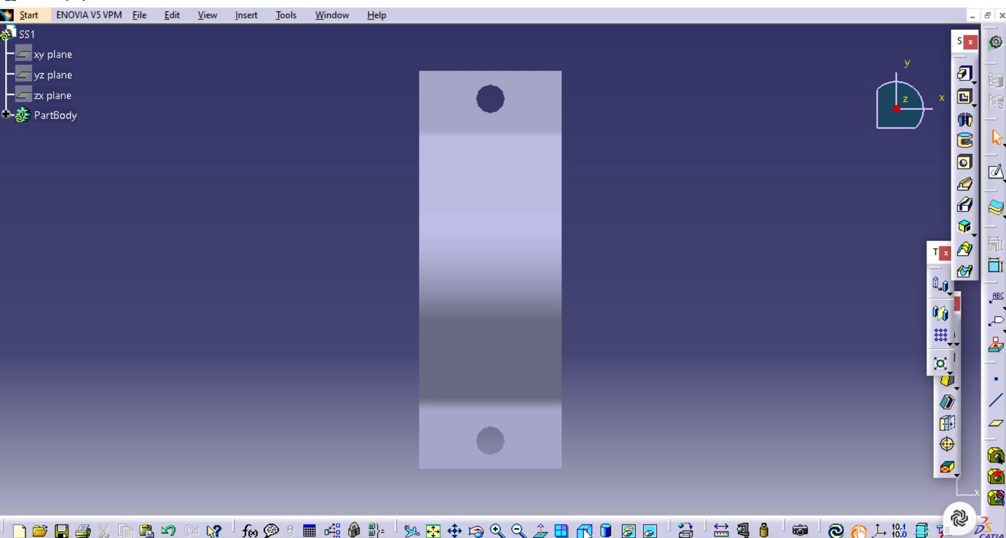
click(584, 530)
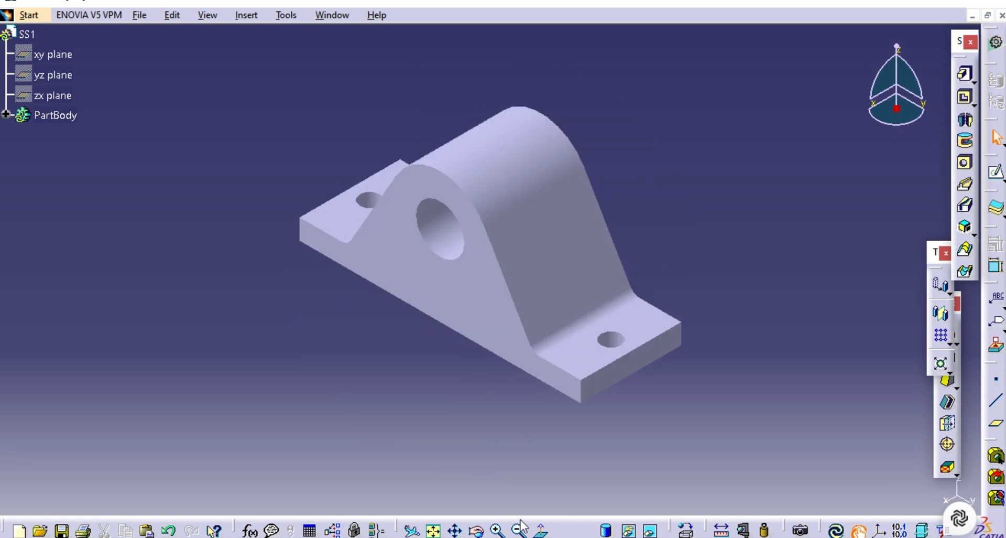